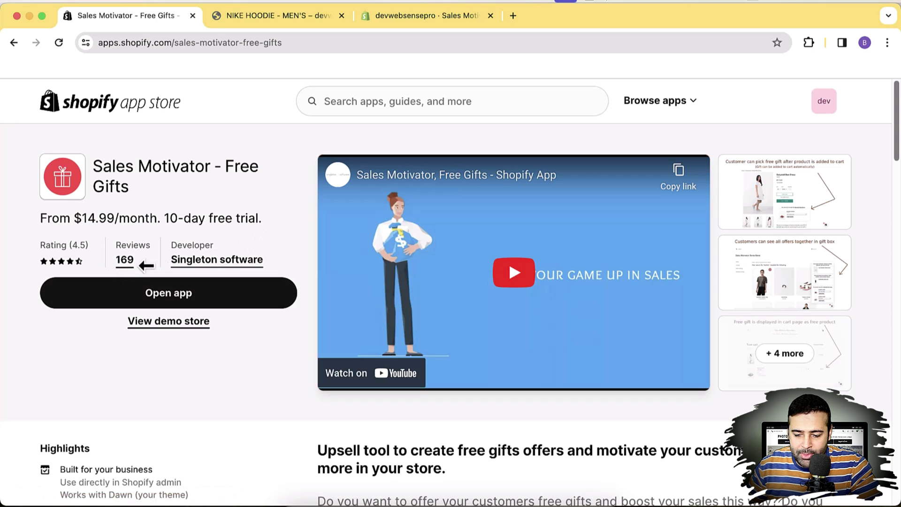
Examine the Sales Motivator - Free Gifts listing, including its preview images and the list of gift offer features.
click(825, 207)
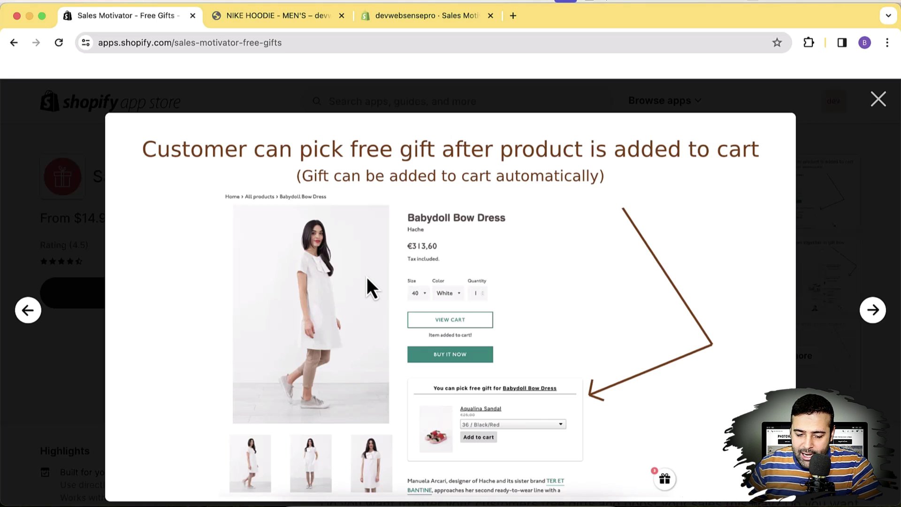
click(879, 100)
scroll(860, 190, down, 10)
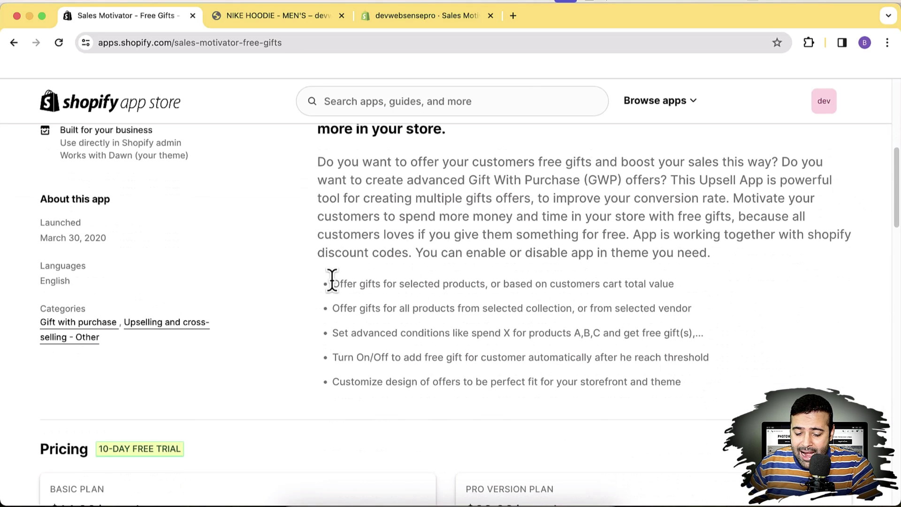
drag(331, 283, 684, 291)
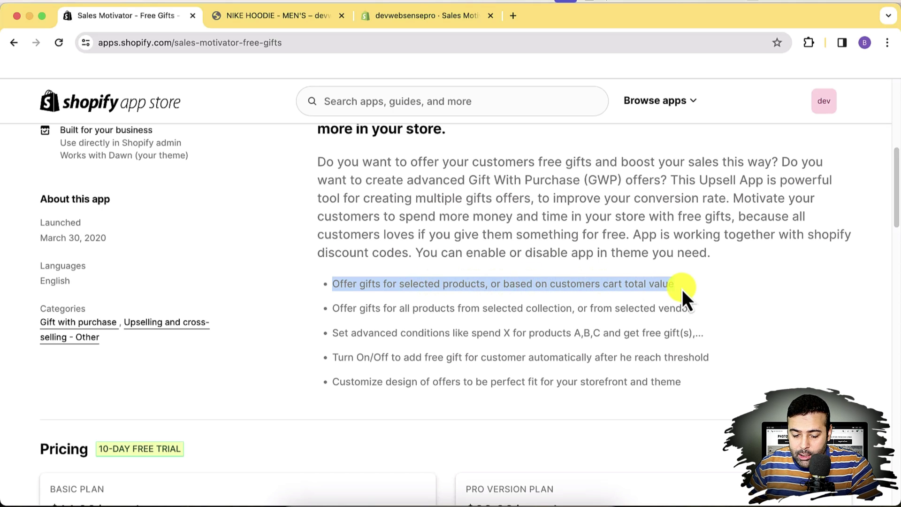
click(682, 289)
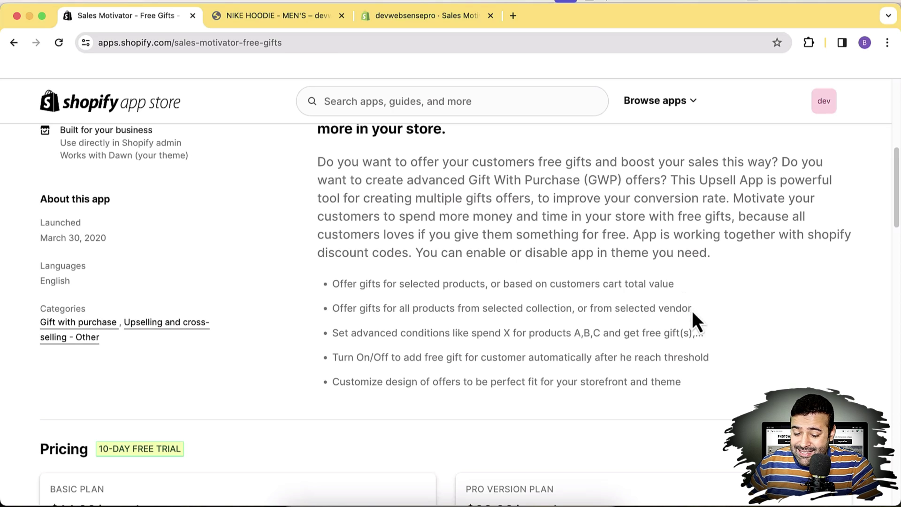
drag(692, 309, 332, 304)
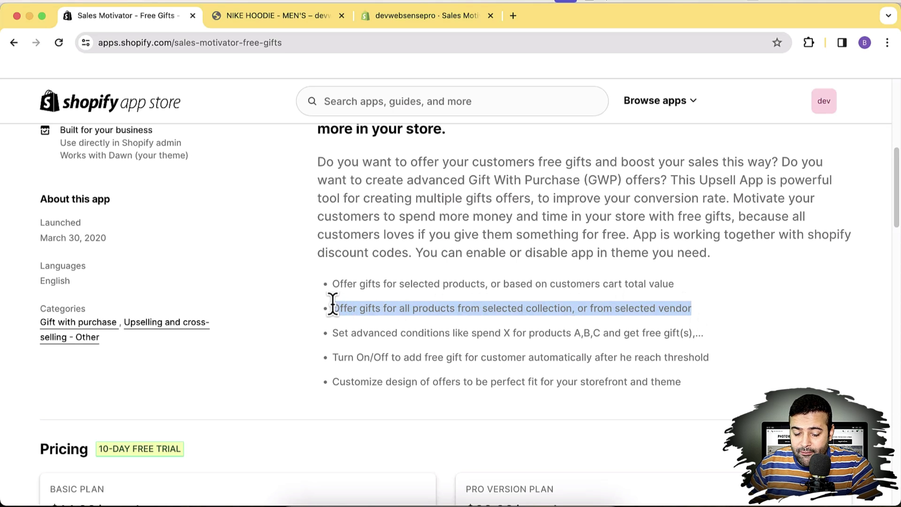
click(350, 348)
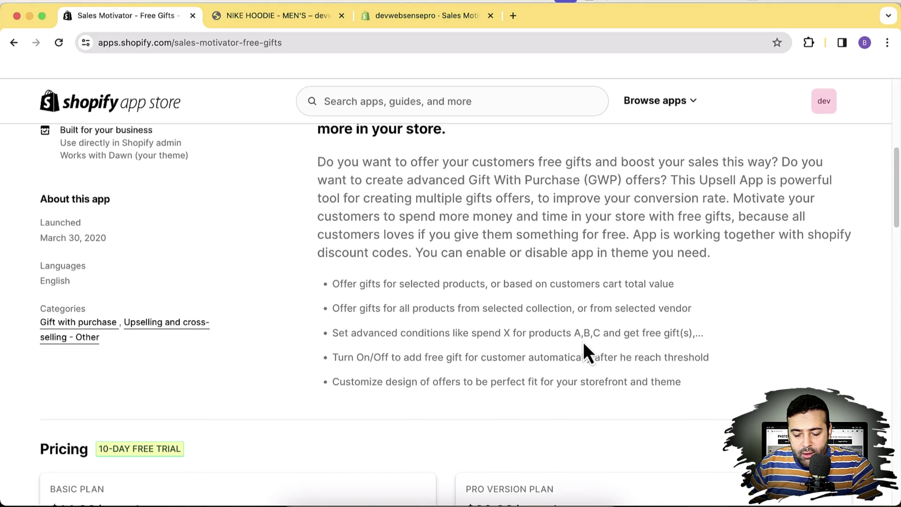
scroll(649, 262, down, 3)
scroll(647, 259, down, 5)
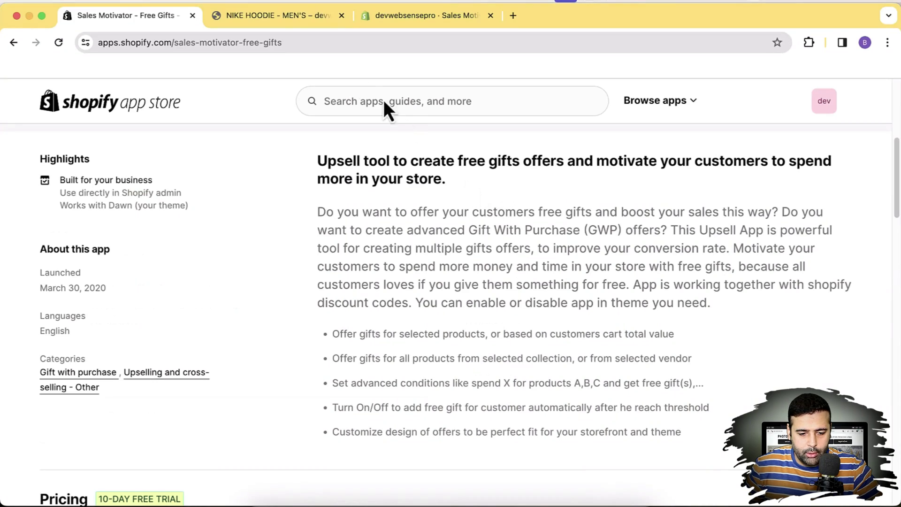
Compare the store's NIKE HOODIE - MEN'S product page with the app's offer options for selected products and cart total value.
click(302, 22)
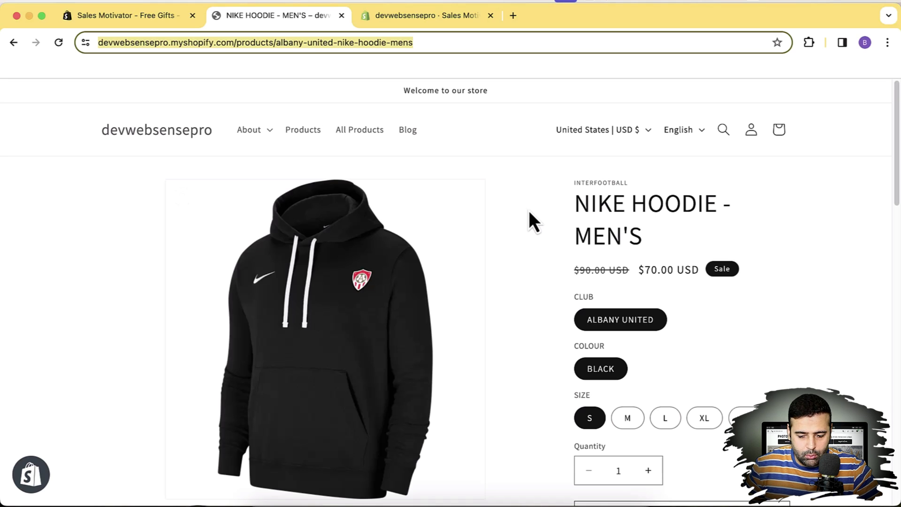
scroll(529, 212, down, 10)
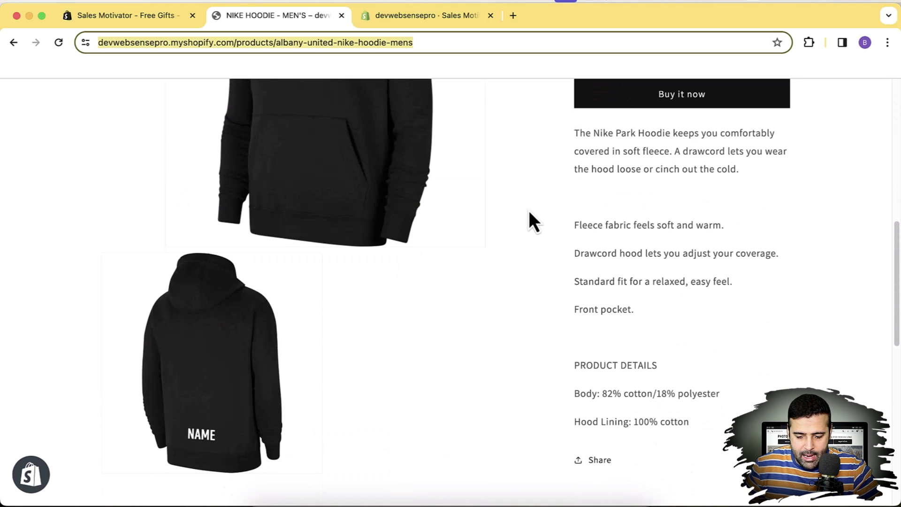
scroll(528, 211, up, 10)
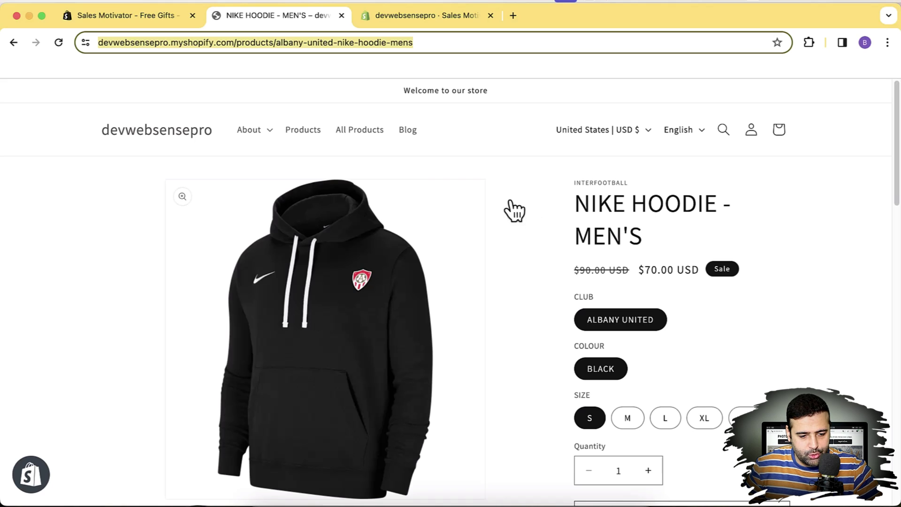
click(151, 27)
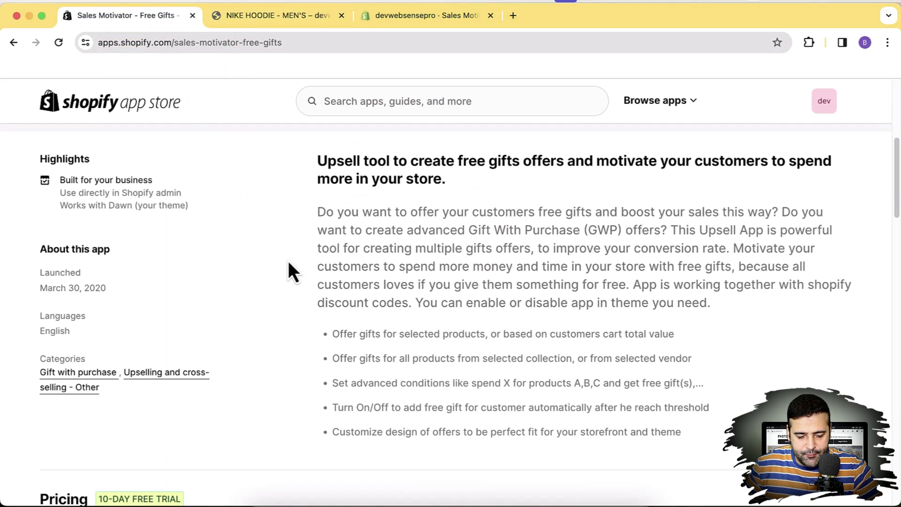
drag(332, 334, 488, 336)
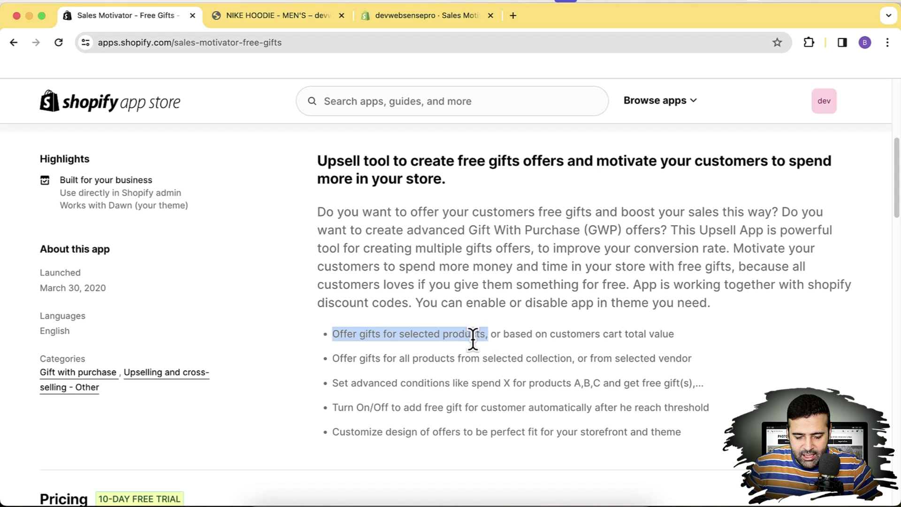
click(299, 19)
scroll(526, 240, down, 5)
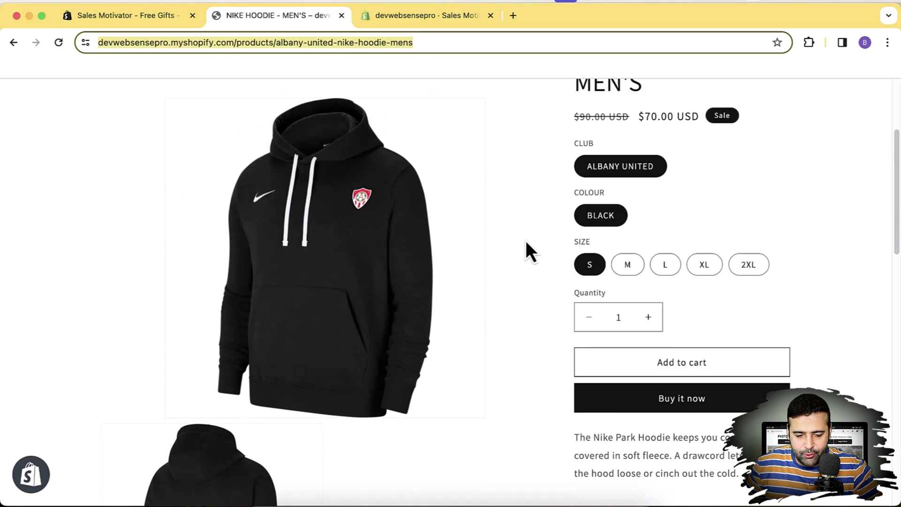
scroll(539, 248, down, 2)
scroll(539, 248, up, 6)
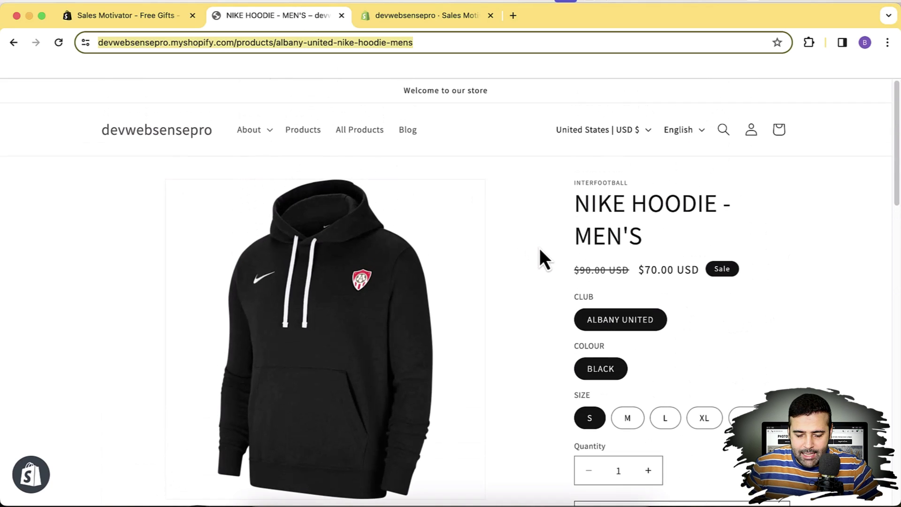
click(167, 25)
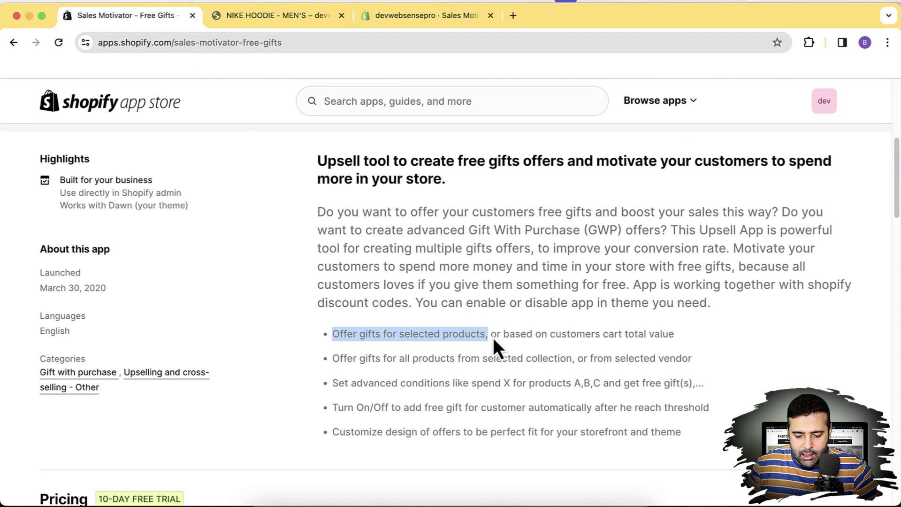
drag(491, 336, 672, 335)
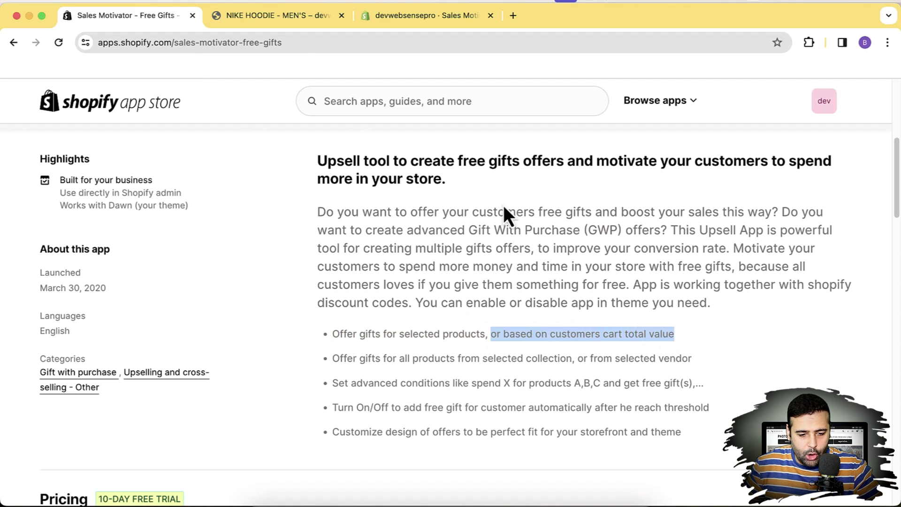
Check the app's free trial offer and its Basic and Pro pricing plans on the Shopify App Store listing.
click(262, 17)
click(416, 19)
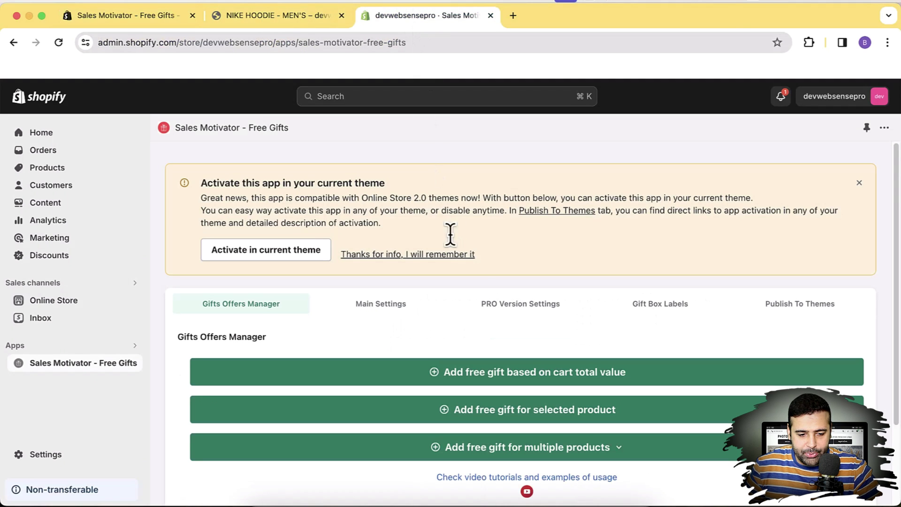
click(157, 26)
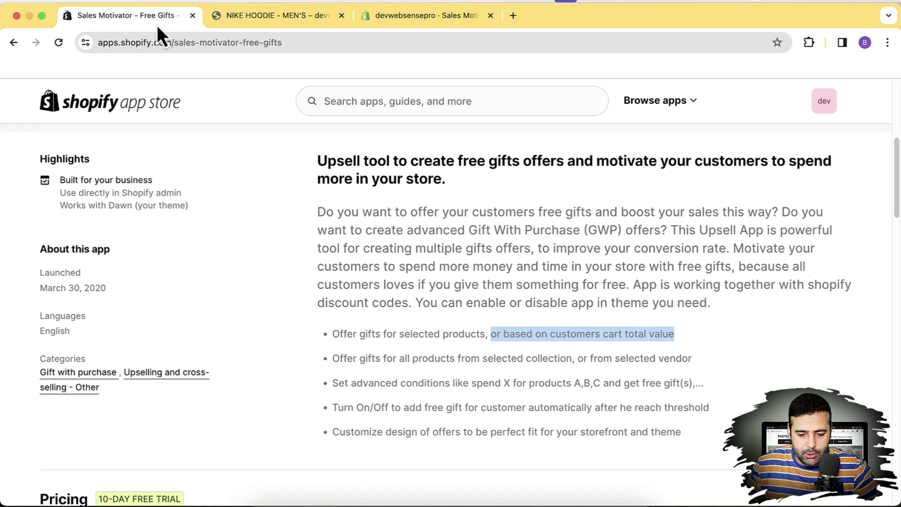
scroll(156, 24, up, 6)
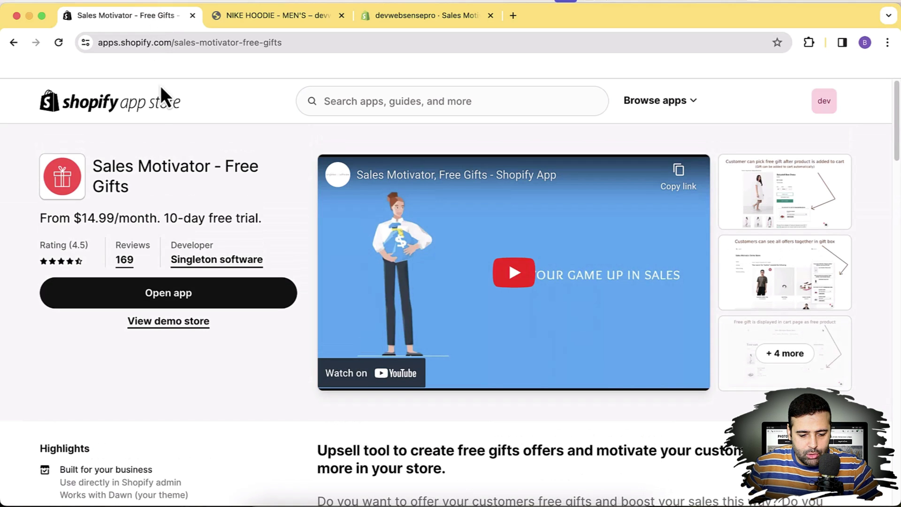
drag(168, 213, 266, 217)
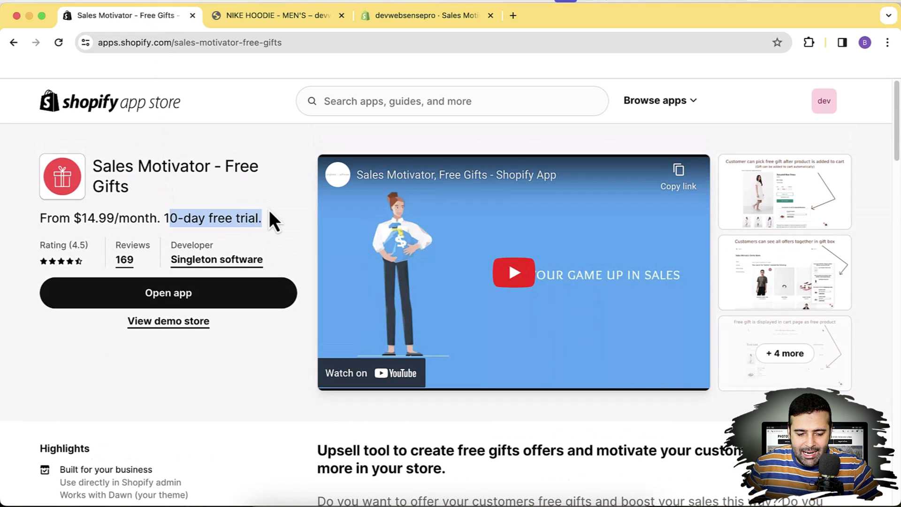
click(270, 217)
scroll(283, 233, down, 15)
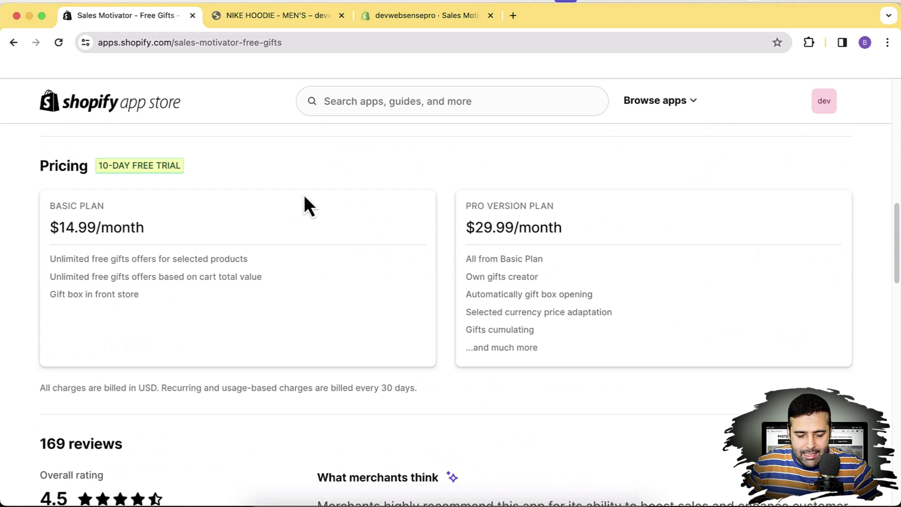
Switch to the Shopify admin, activate Sales Motivator in the current theme, save the theme, and return to the app.
click(406, 21)
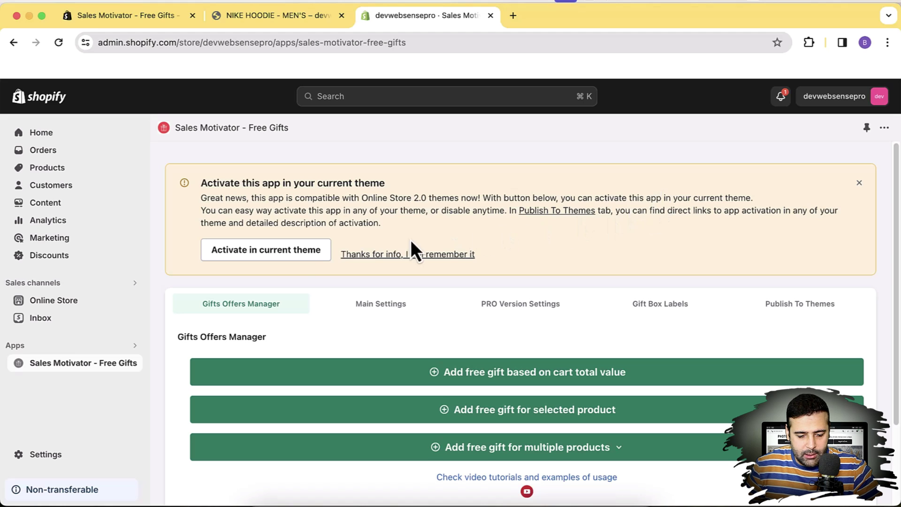
click(290, 253)
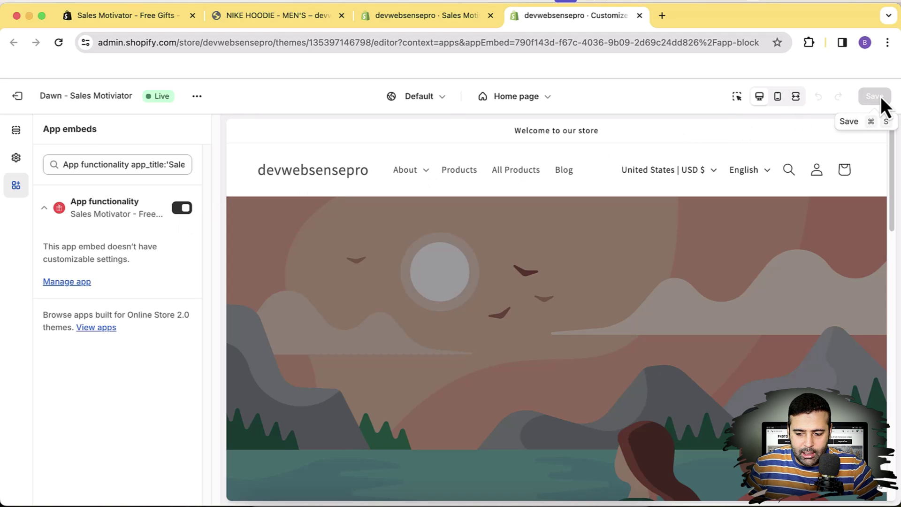
click(446, 21)
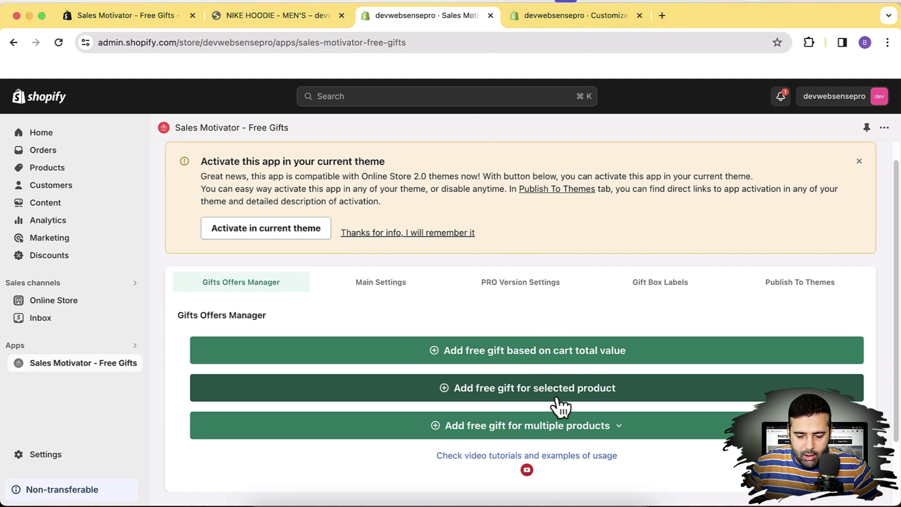
Start a free gift offer for a selected product and add NIKE HOODIE - MEN'S as its product.
click(311, 17)
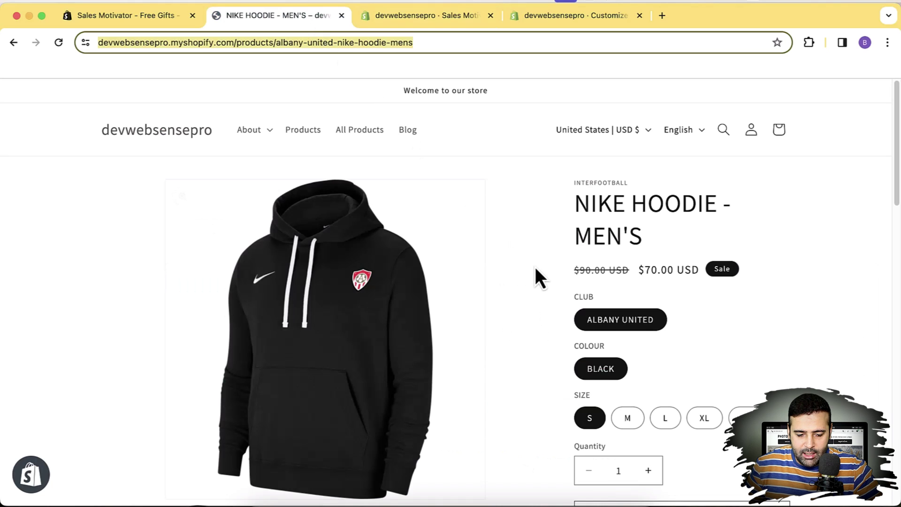
scroll(535, 266, down, 10)
scroll(535, 266, up, 5)
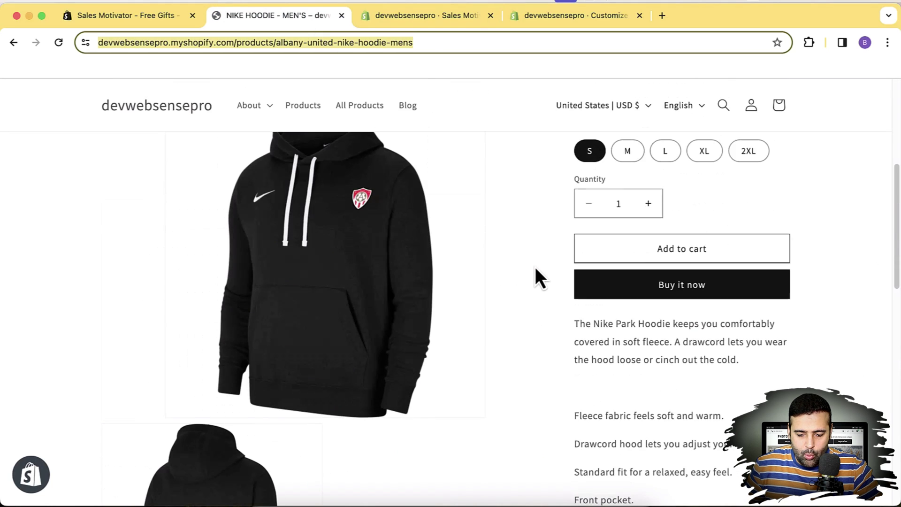
scroll(535, 266, up, 6)
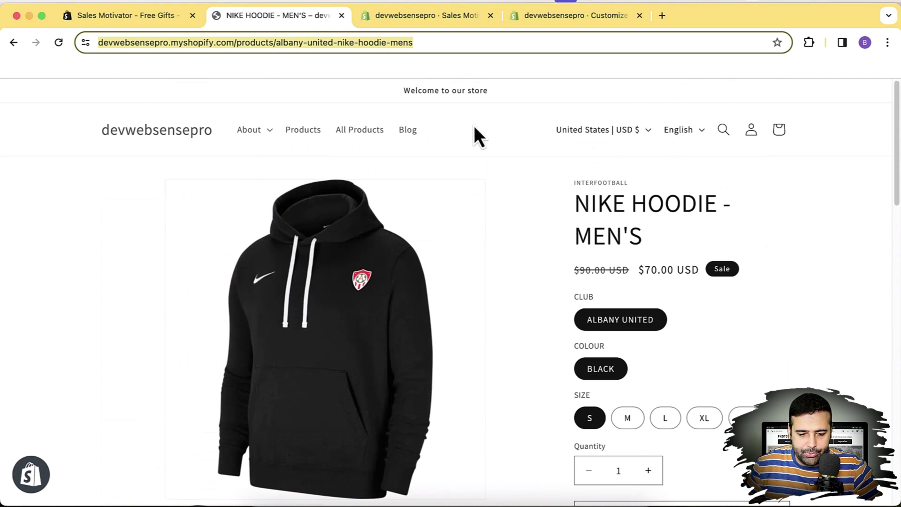
click(429, 24)
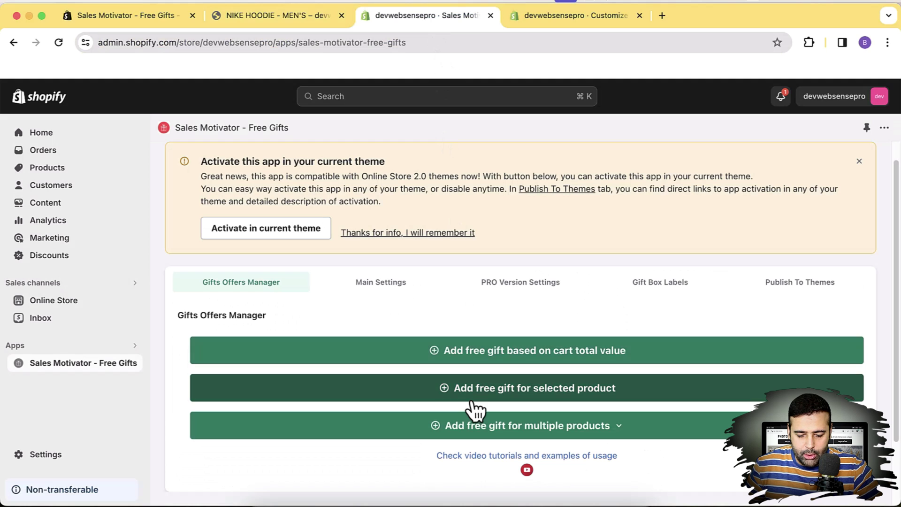
click(563, 403)
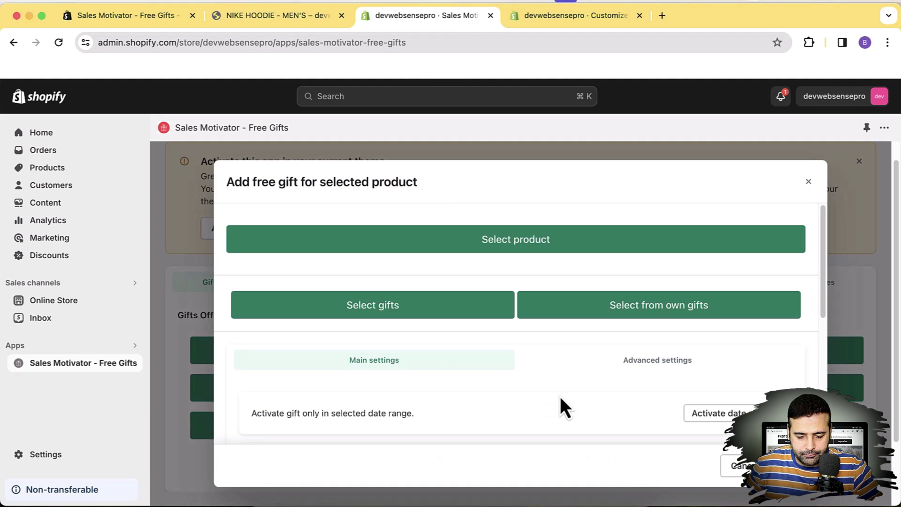
click(551, 256)
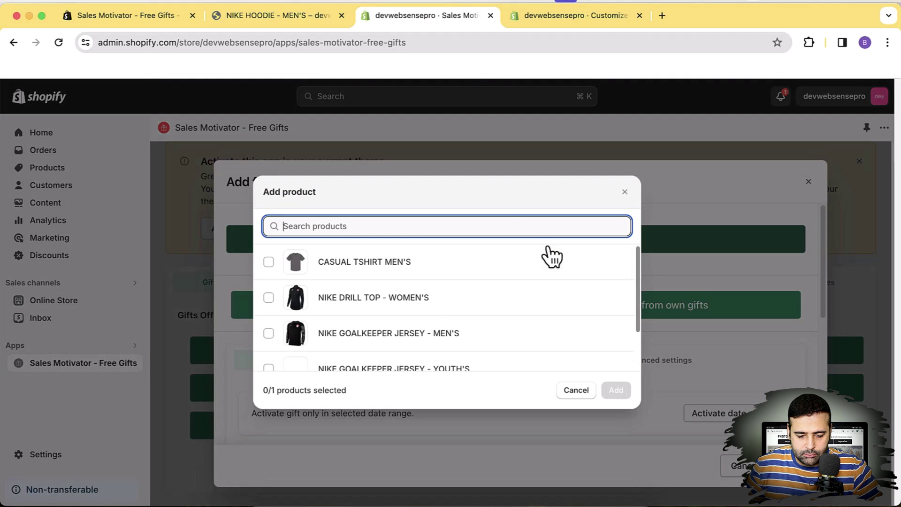
click(286, 17)
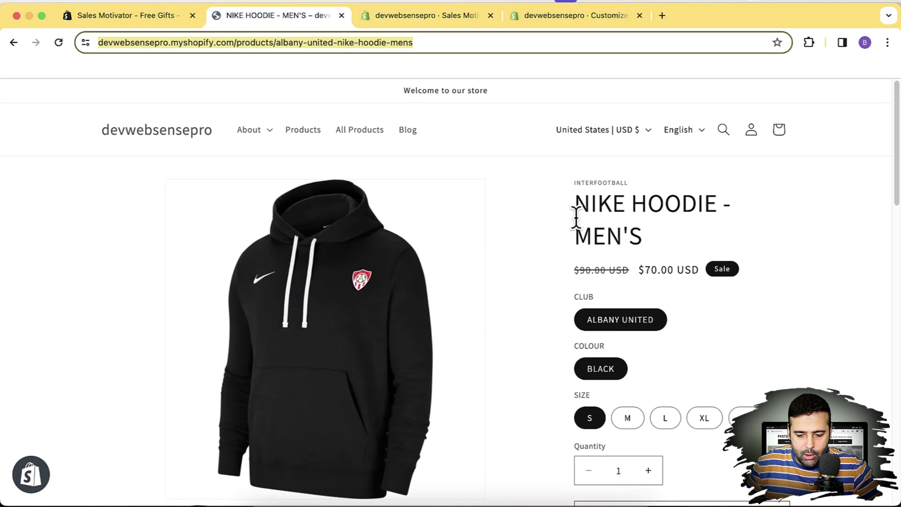
click(392, 19)
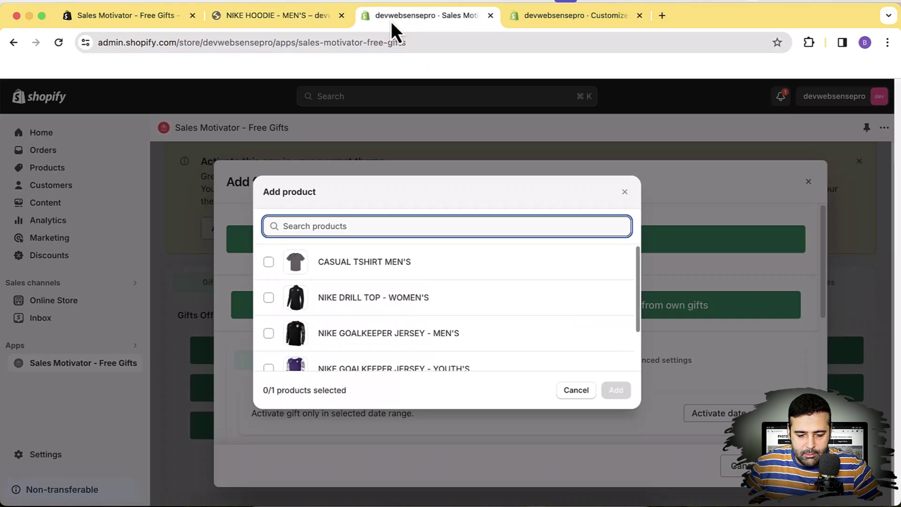
scroll(552, 263, down, 3)
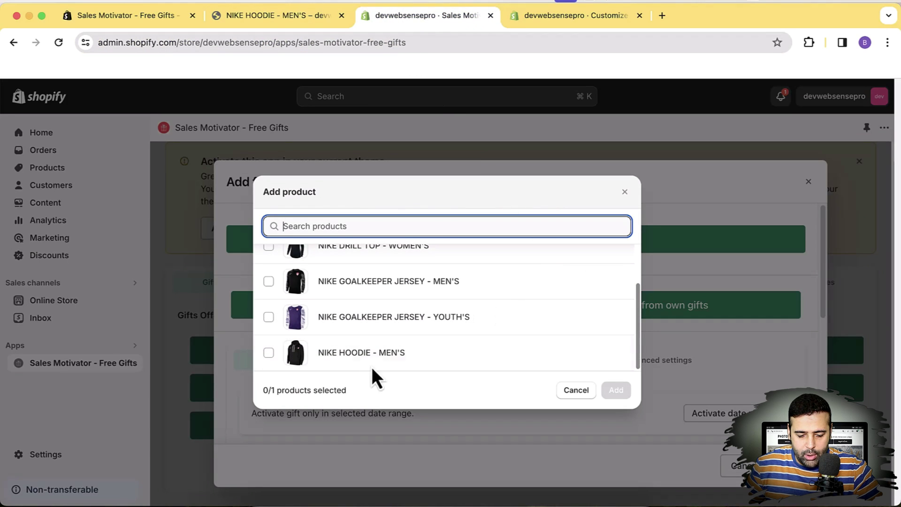
click(272, 365)
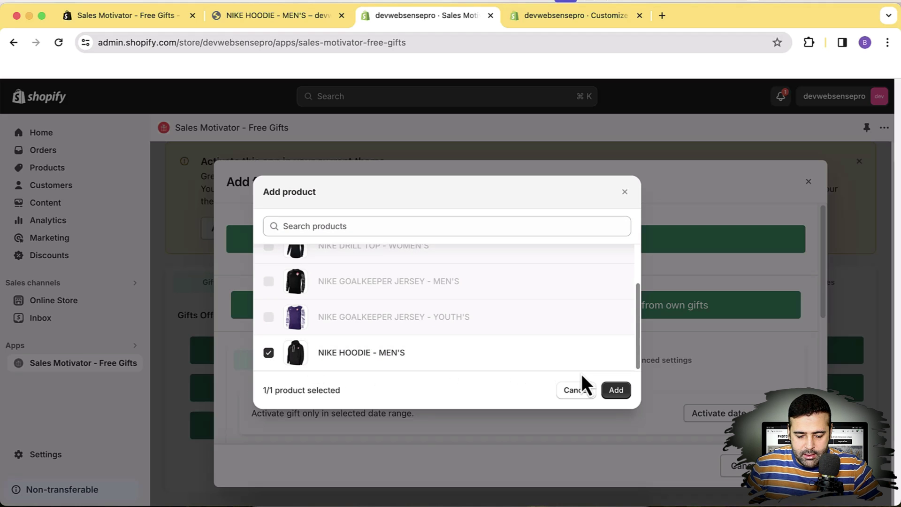
click(616, 391)
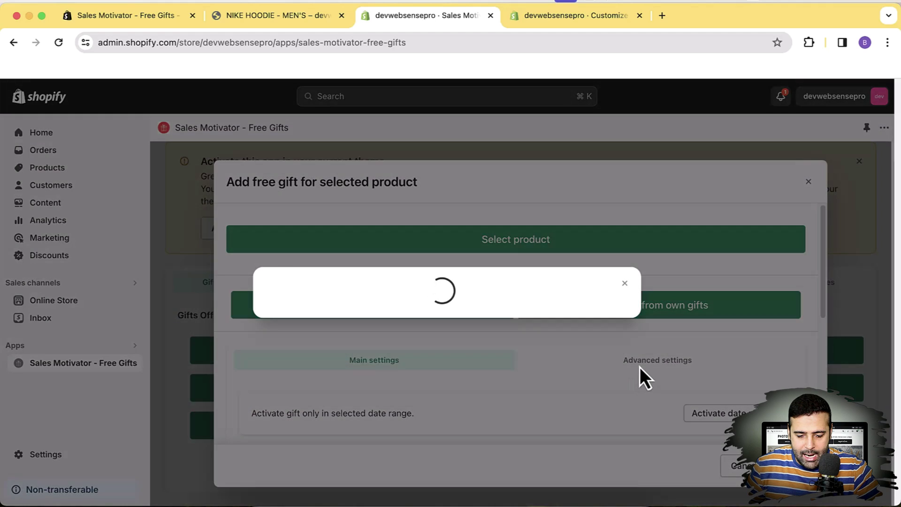
Add CASUAL TSHIRT MEN'S with all its variants as the free gift for the hoodie offer.
scroll(641, 364, down, 2)
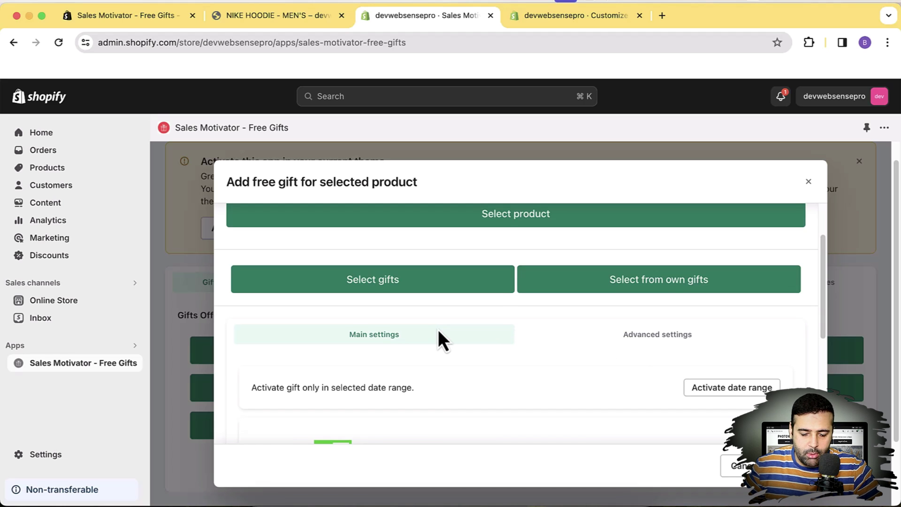
click(443, 287)
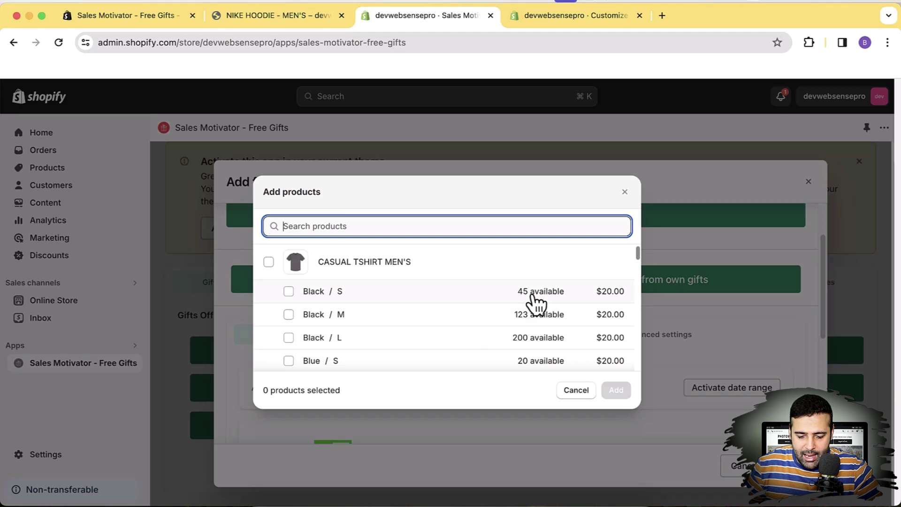
scroll(535, 305, down, 3)
scroll(534, 302, up, 3)
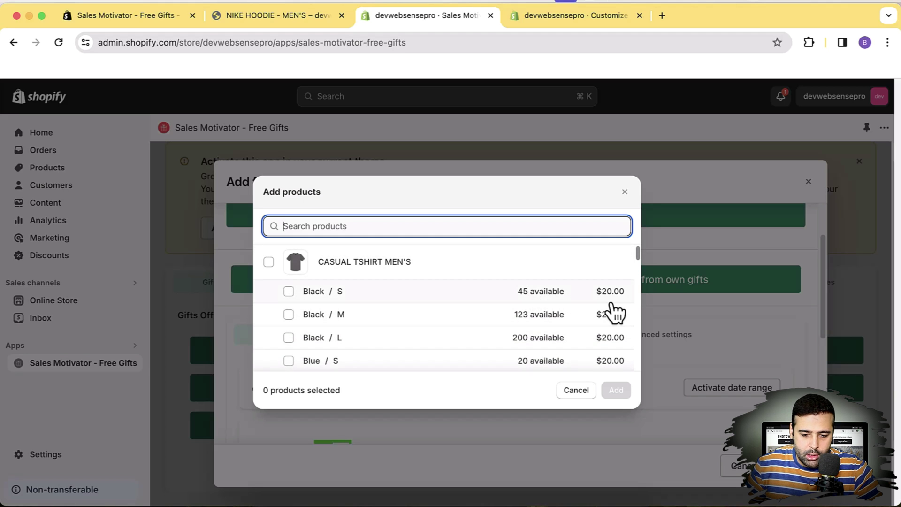
click(294, 18)
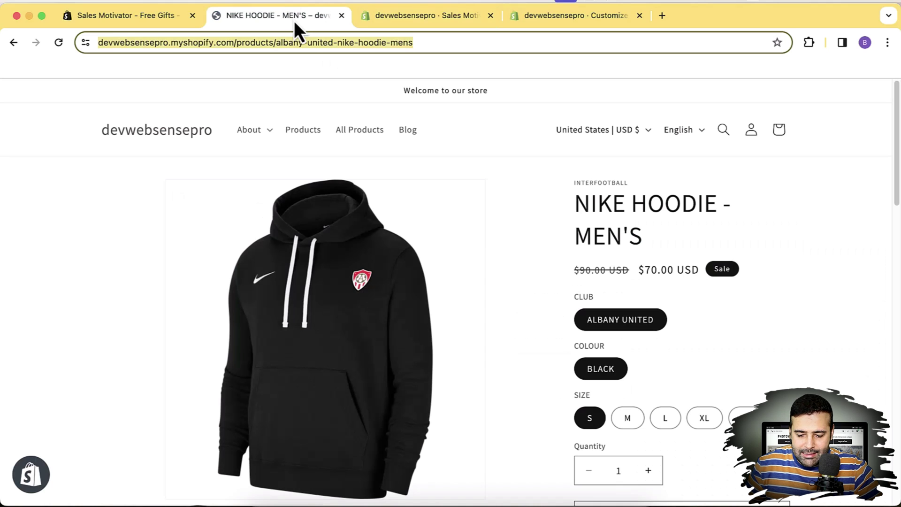
click(396, 26)
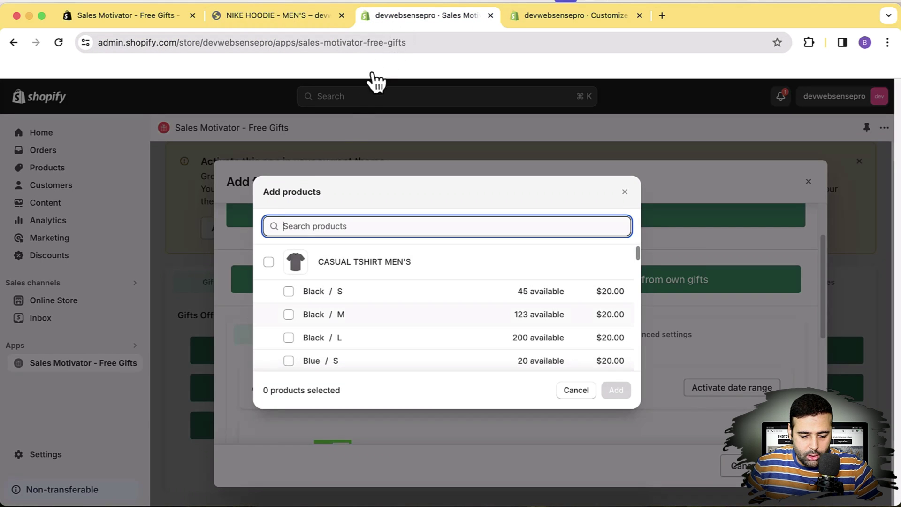
click(269, 262)
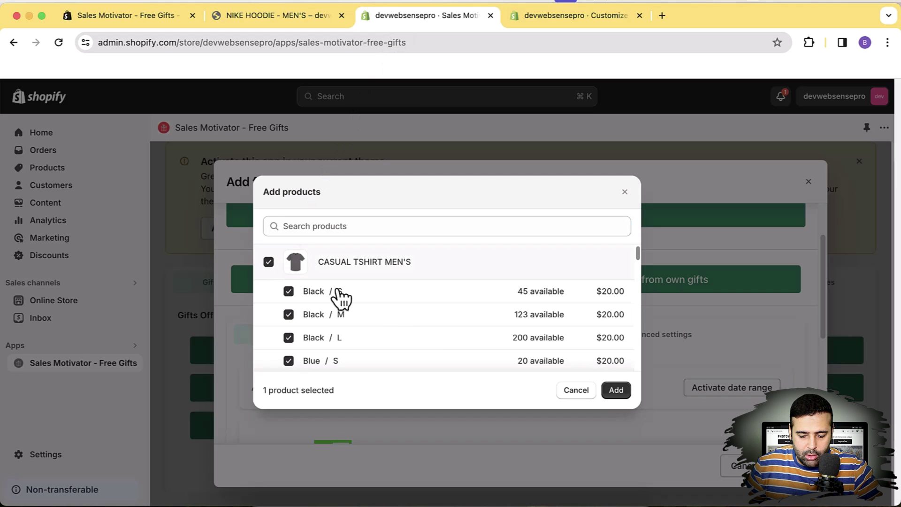
click(612, 392)
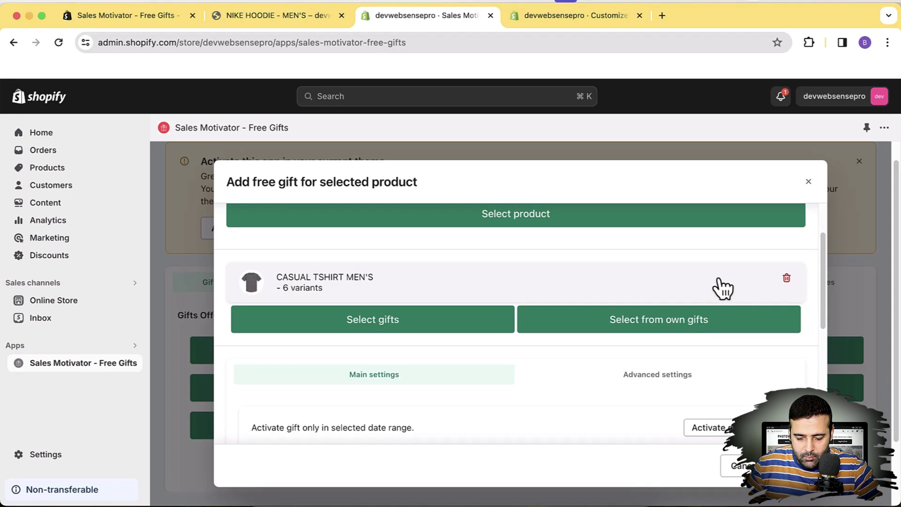
Review the offer's date range option and enable showing the gift icon in the product thumbnail.
scroll(720, 282, down, 1)
scroll(723, 287, down, 3)
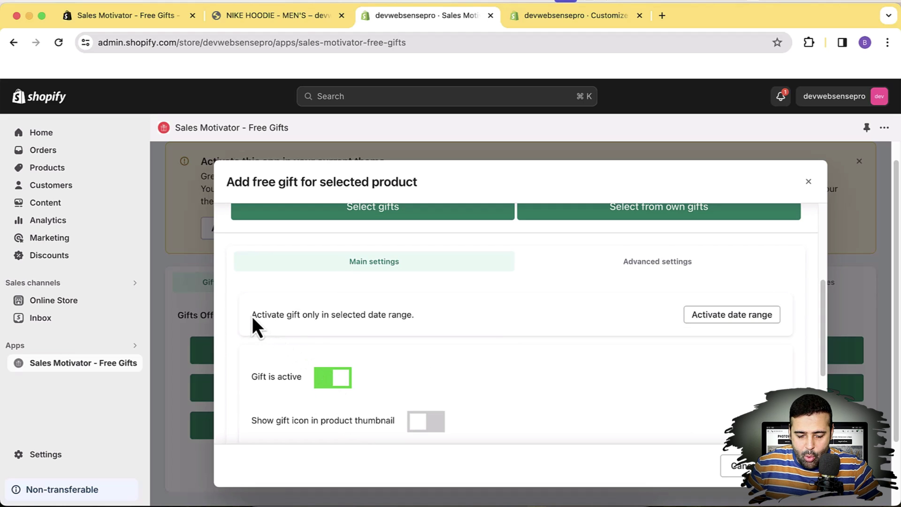
drag(252, 316, 429, 319)
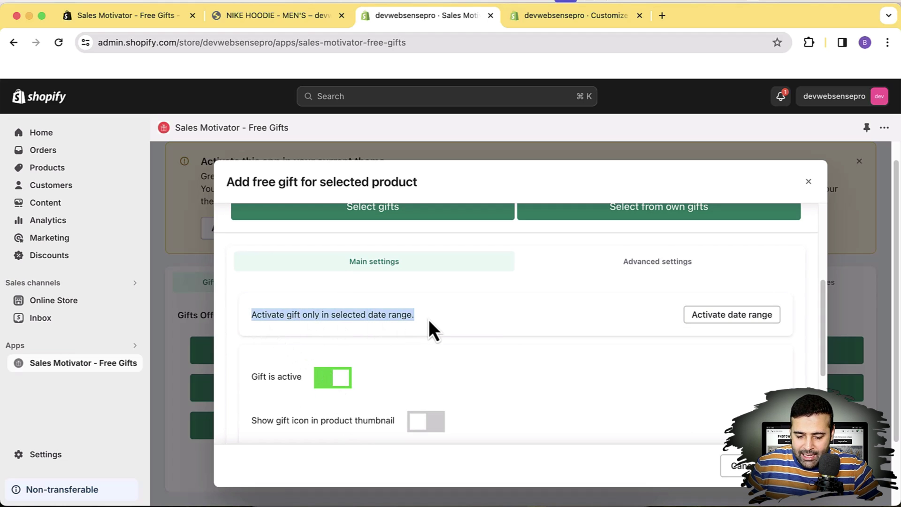
click(446, 318)
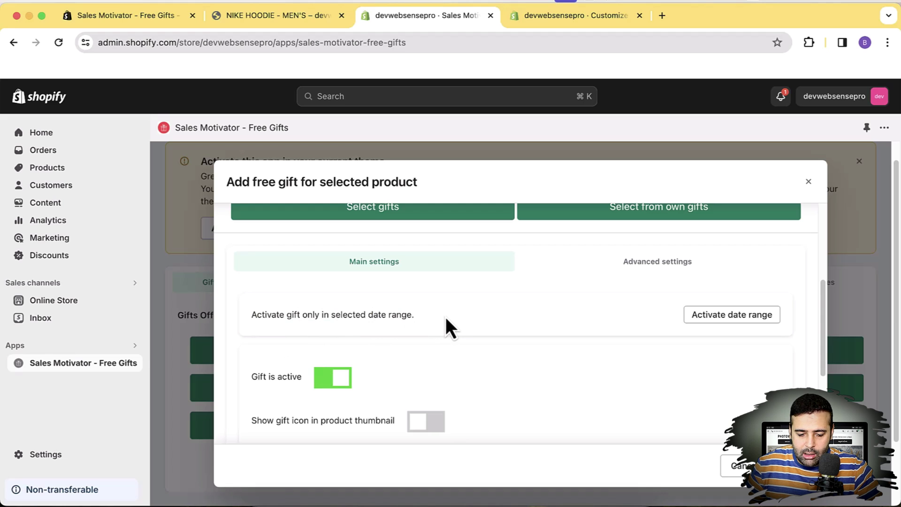
click(285, 22)
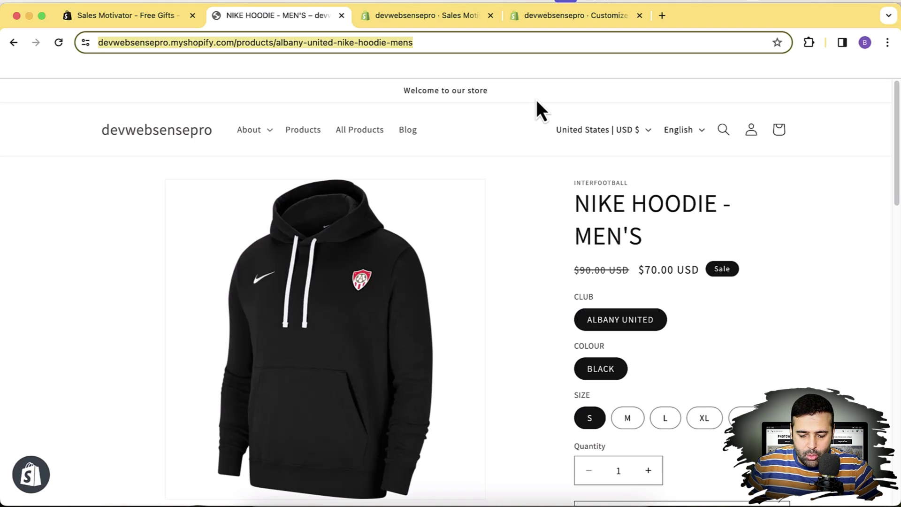
click(427, 18)
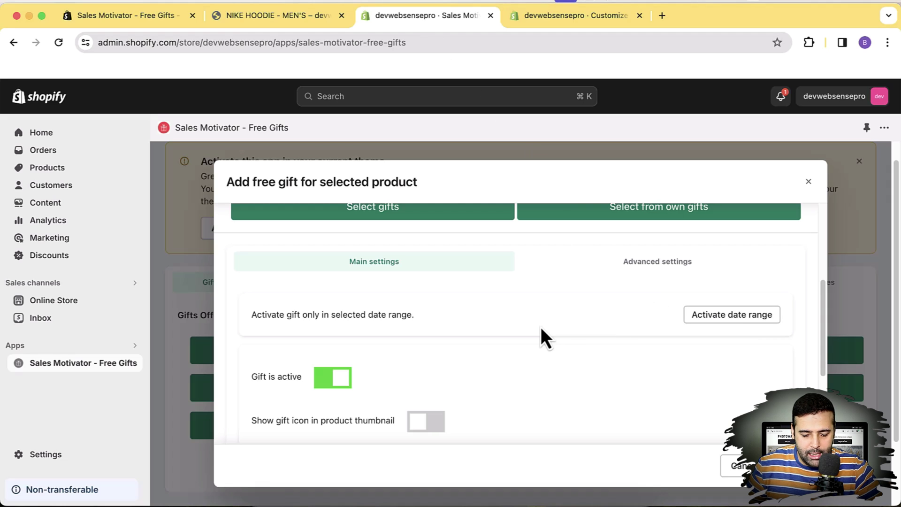
scroll(621, 294, down, 4)
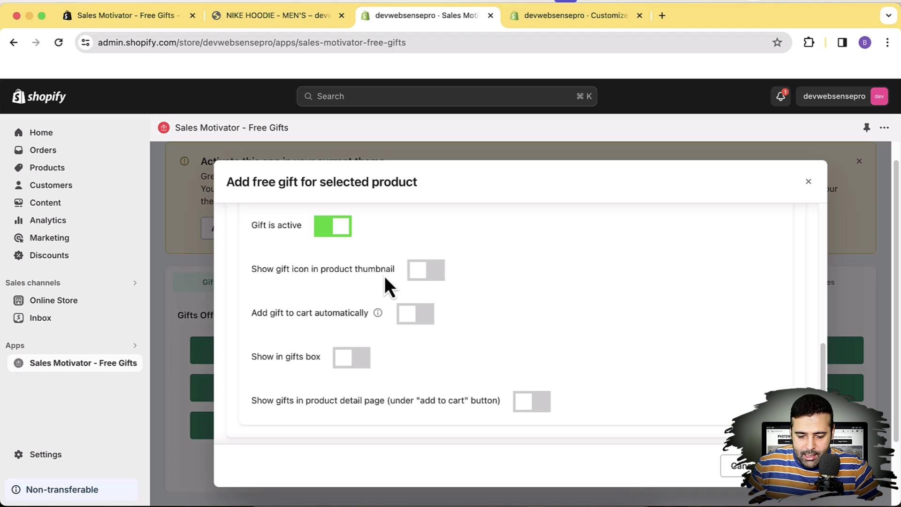
click(434, 275)
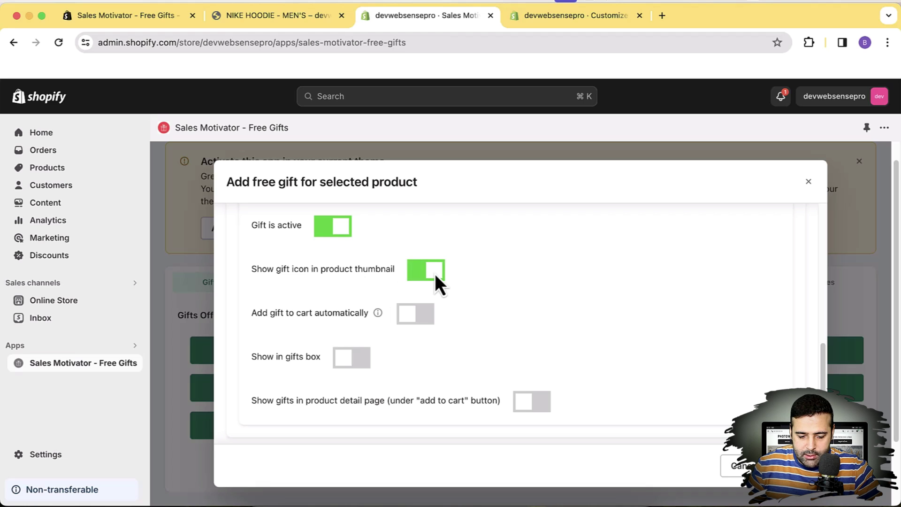
Check the hoodie's store page against the automatic add-to-cart option, and enable showing the offer in the gifts box.
scroll(434, 274, down, 1)
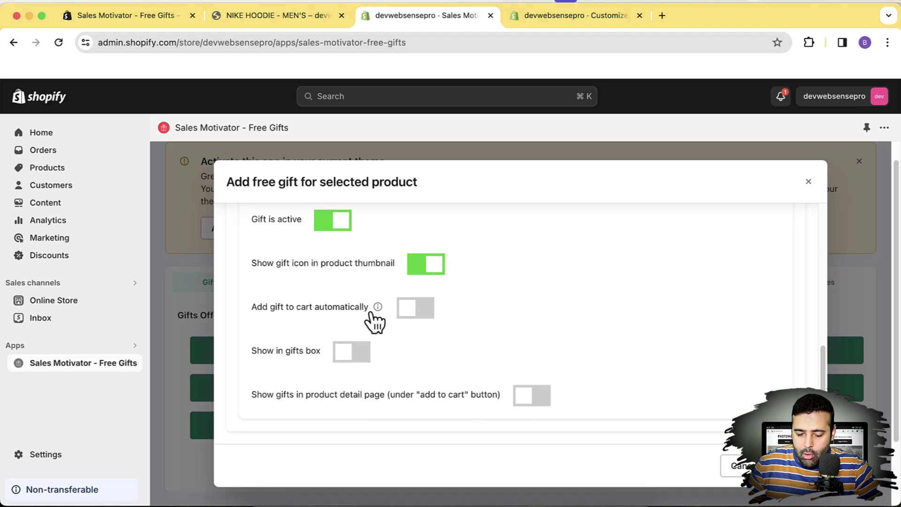
click(297, 27)
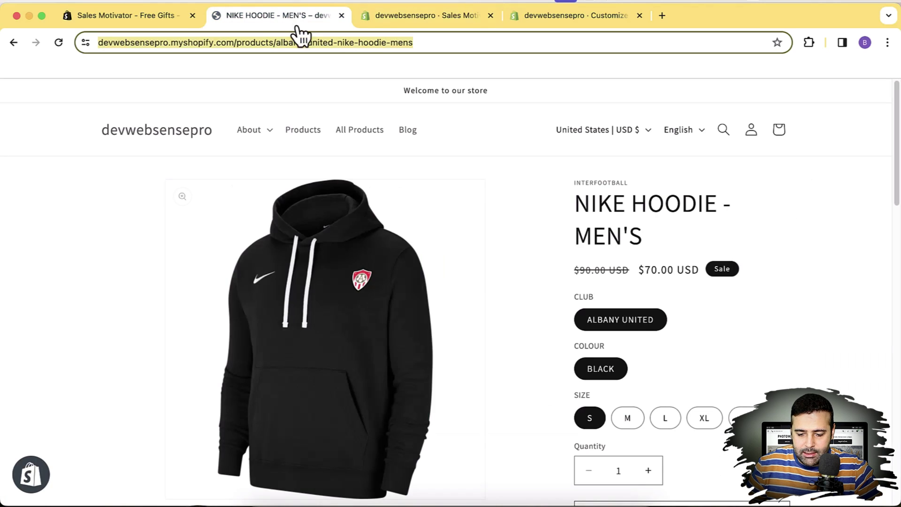
click(422, 26)
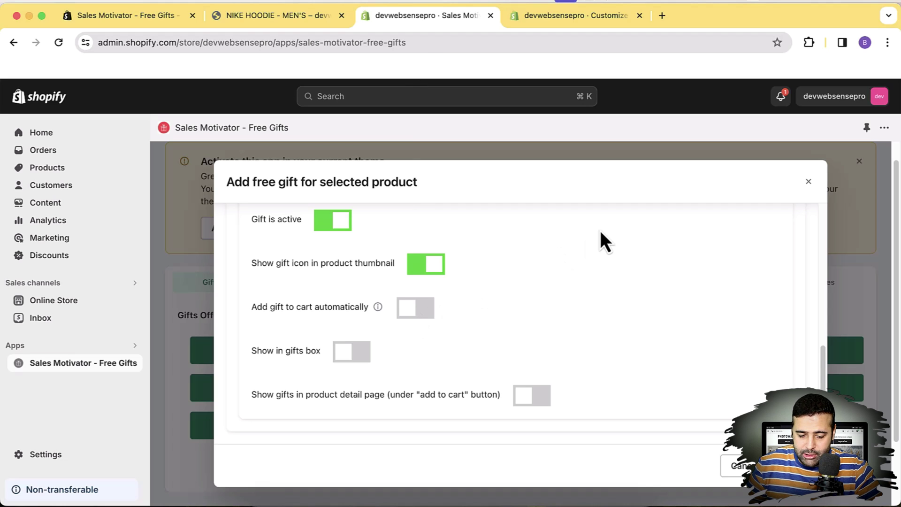
scroll(601, 229, down, 2)
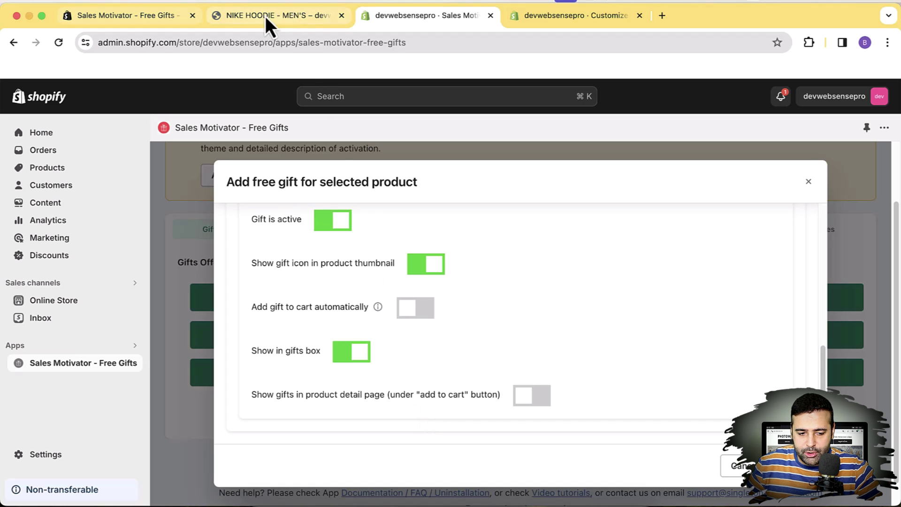
View the Shopify App Store listing's example image of a customer picking a free gift, and return to the offer settings.
click(183, 16)
scroll(812, 267, up, 15)
scroll(812, 267, up, 2)
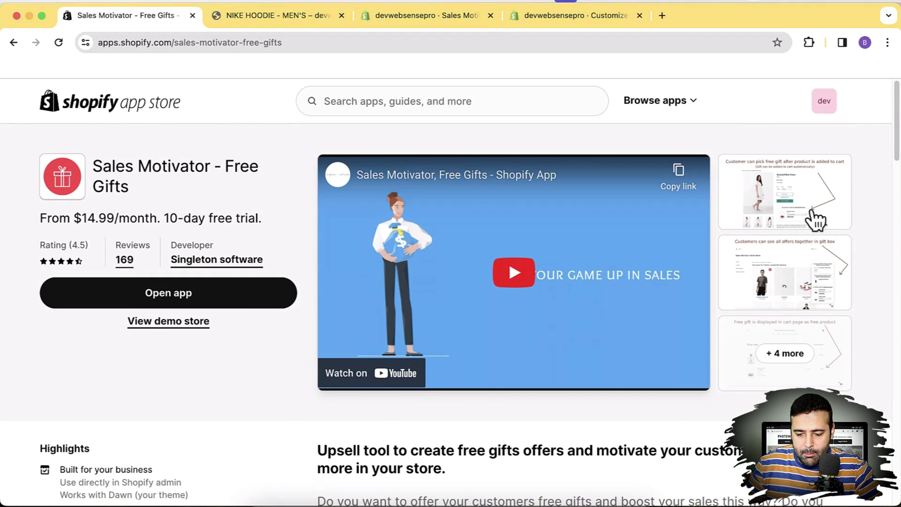
click(811, 216)
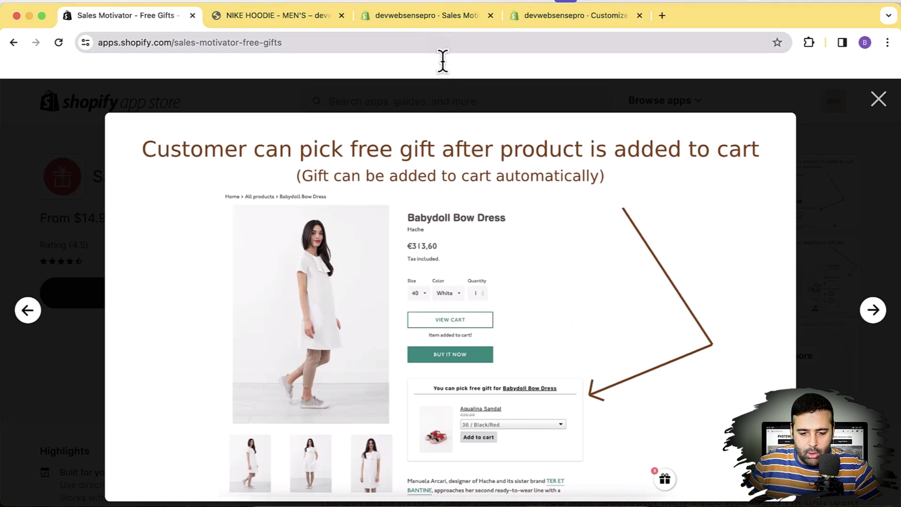
click(425, 22)
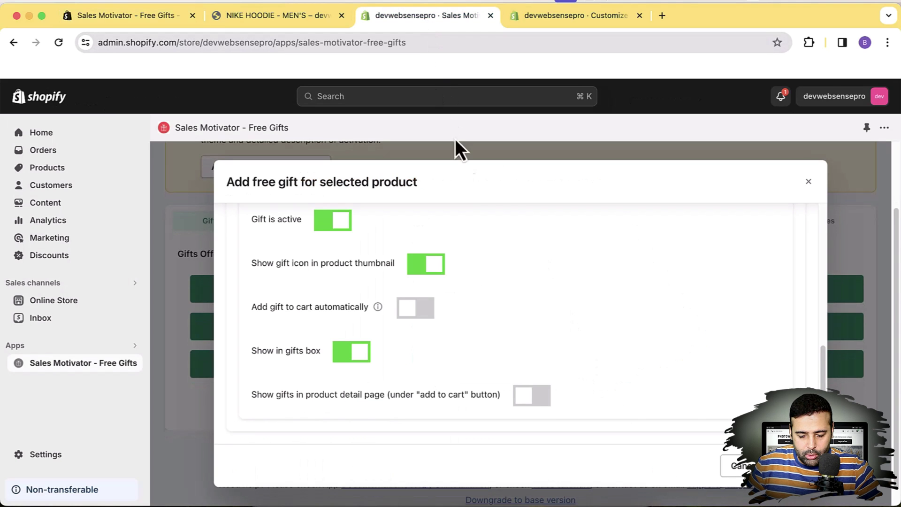
Enable showing gifts in the product detail page under the "add to cart" button and save the offer.
click(531, 395)
scroll(673, 328, up, 3)
scroll(673, 329, down, 2)
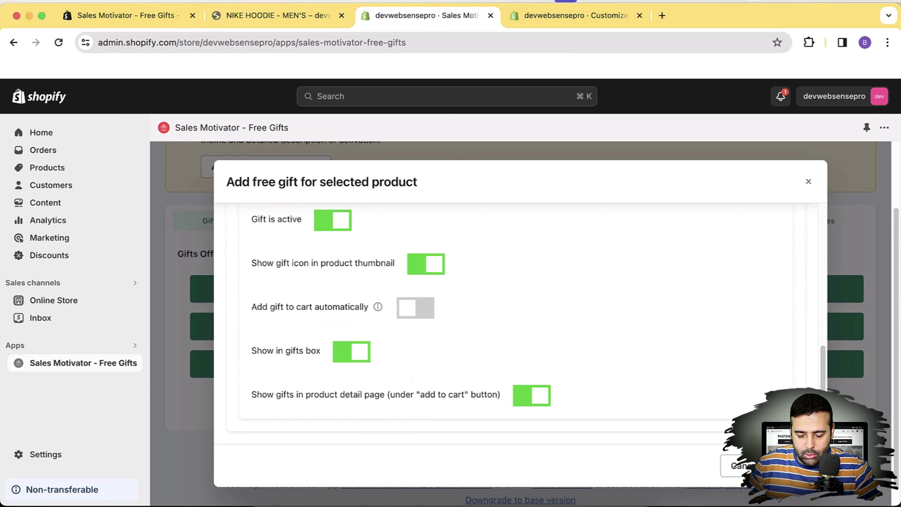
click(793, 465)
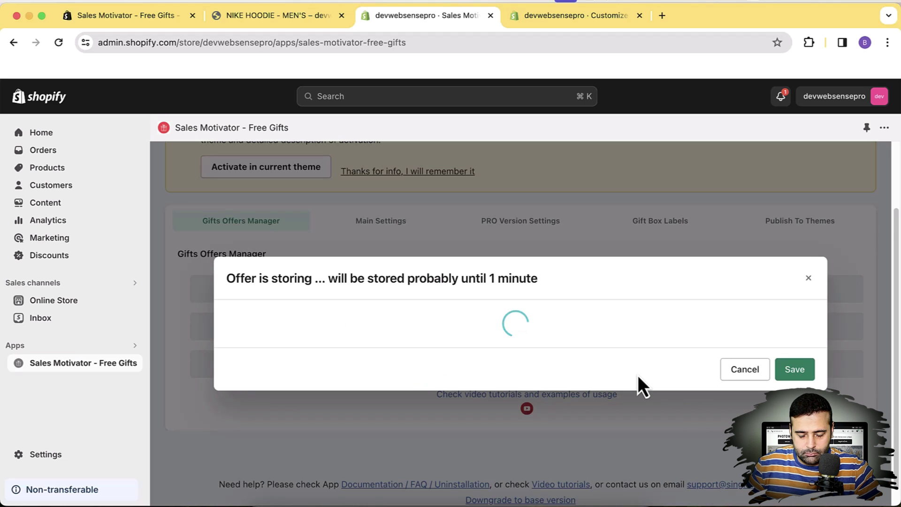
scroll(516, 371, down, 2)
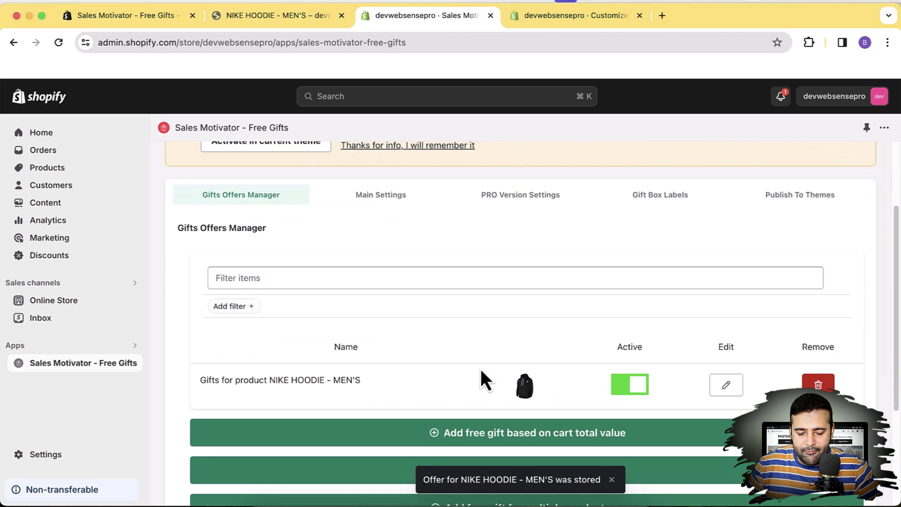
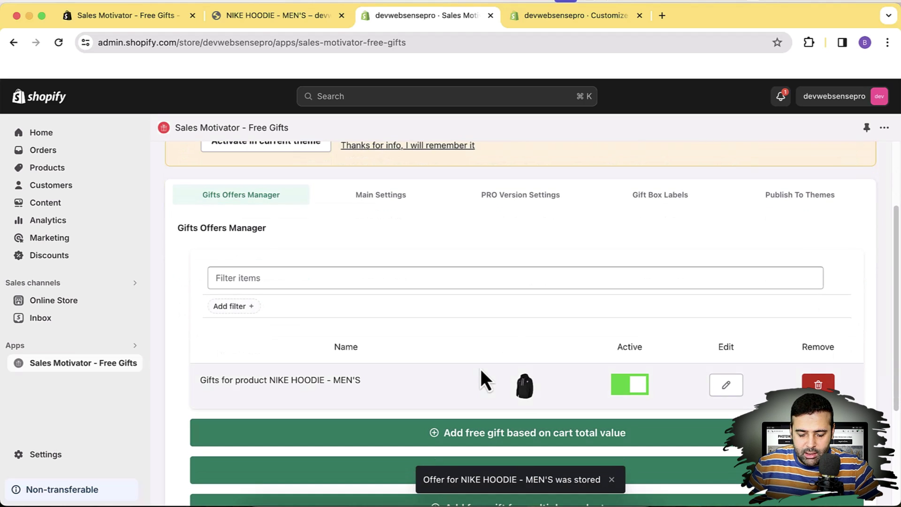
scroll(481, 370, down, 3)
scroll(483, 375, up, 3)
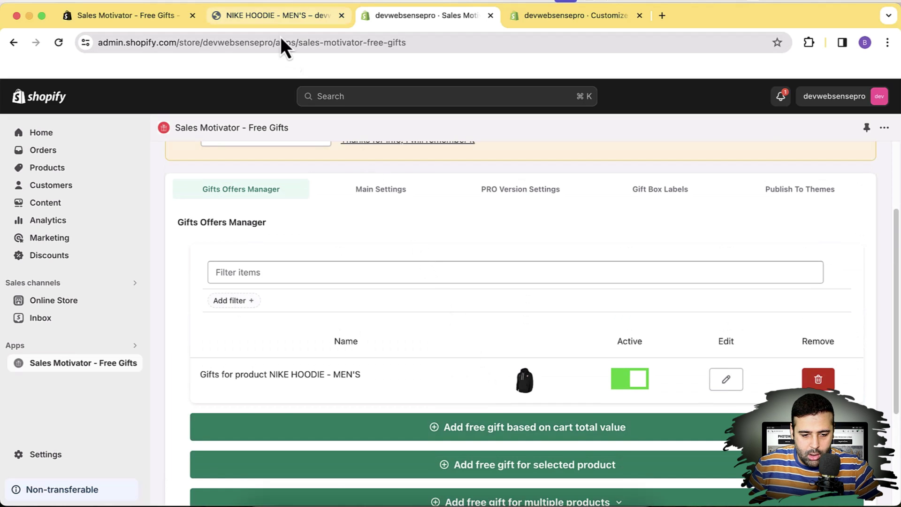
Reload the NIKE HOODIE - MEN'S store page and check its gift icon, gifts box and free gift block under the purchase buttons.
click(272, 19)
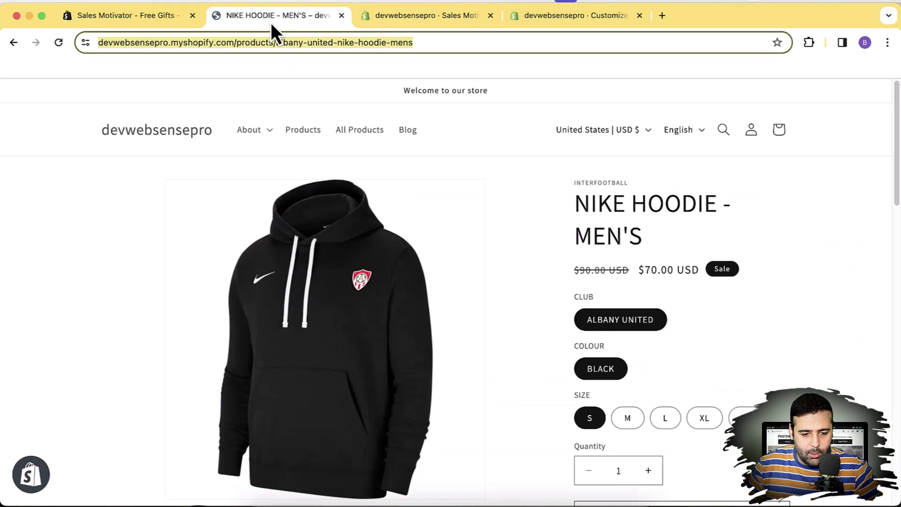
click(60, 47)
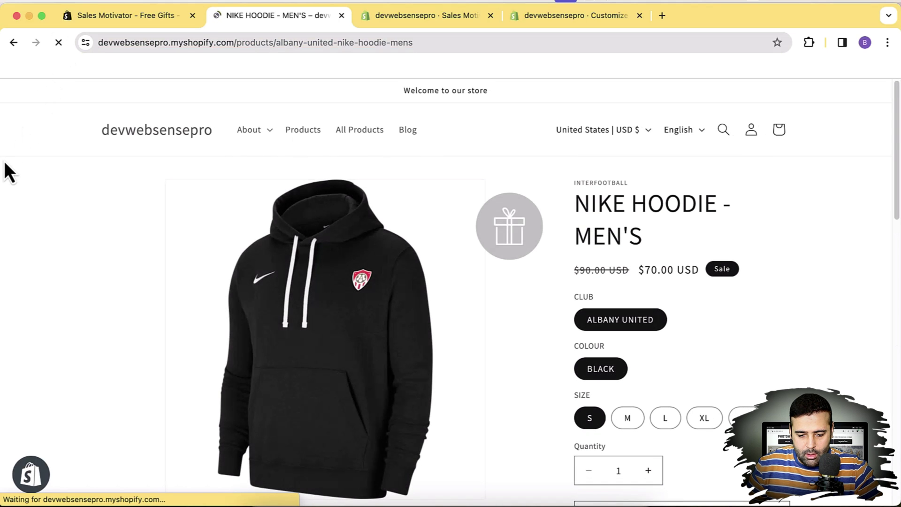
scroll(7, 169, down, 6)
scroll(1, 159, up, 2)
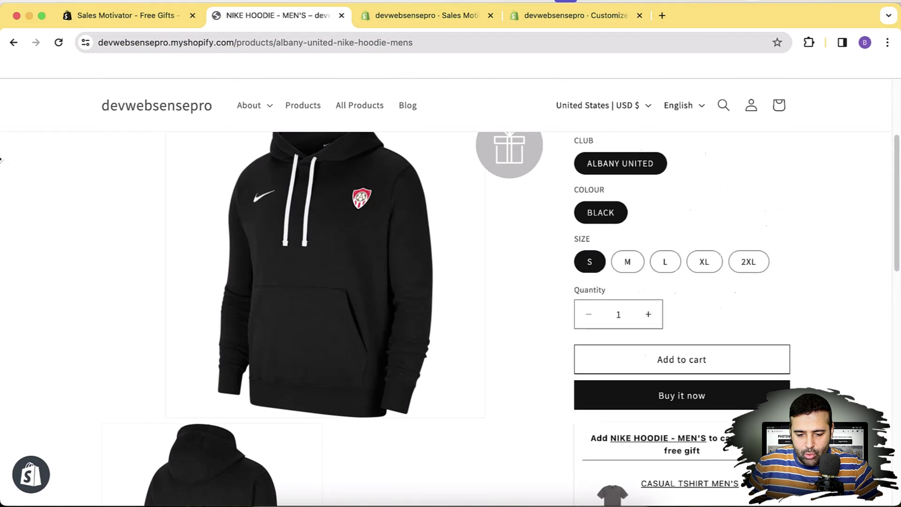
scroll(3, 164, up, 5)
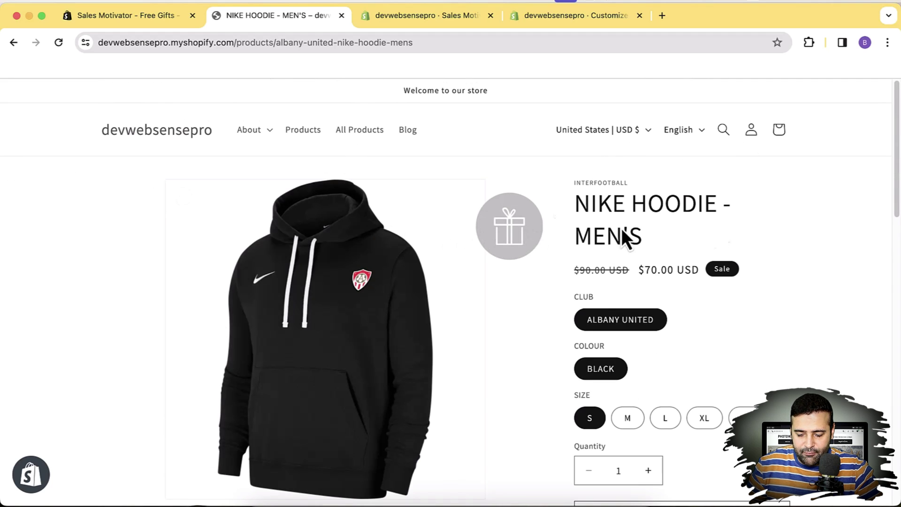
scroll(859, 230, down, 5)
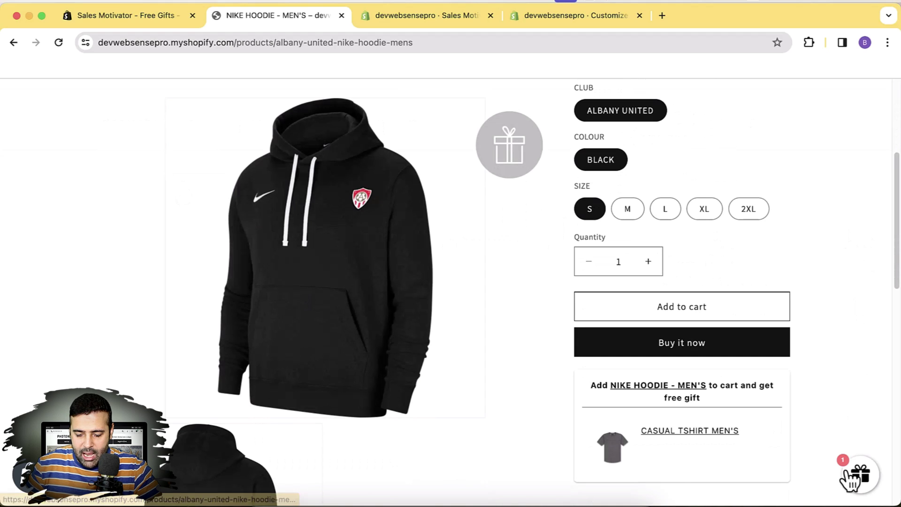
scroll(850, 479, down, 3)
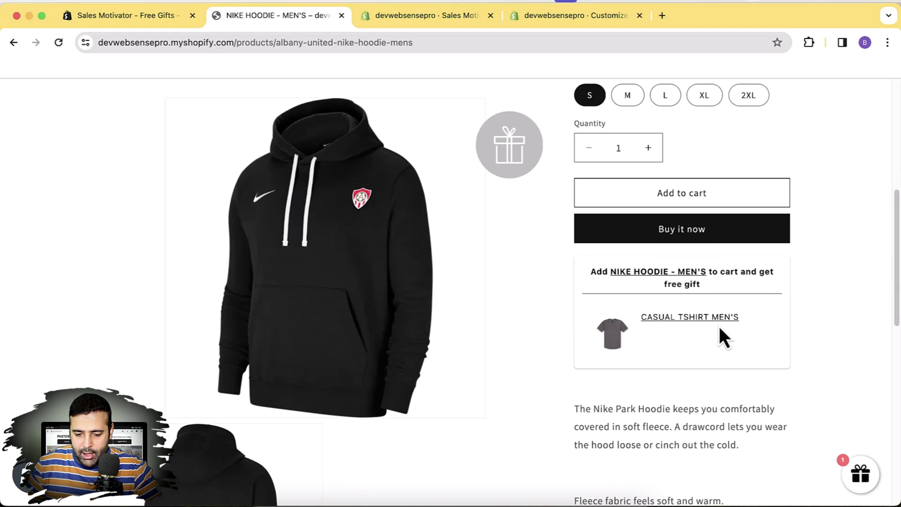
scroll(720, 329, up, 2)
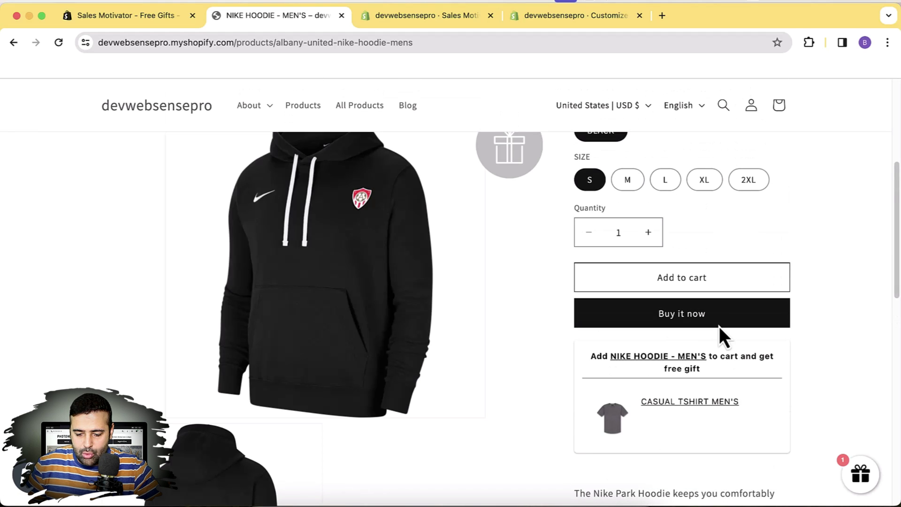
Edit the NIKE HOODIE - MEN'S gift offer and turn off showing the gift icon in the product thumbnail.
click(444, 24)
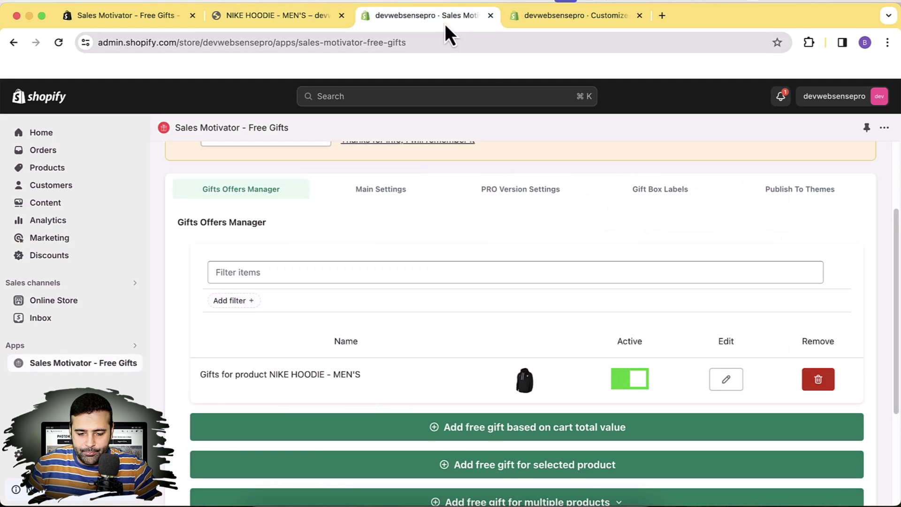
scroll(610, 221, down, 1)
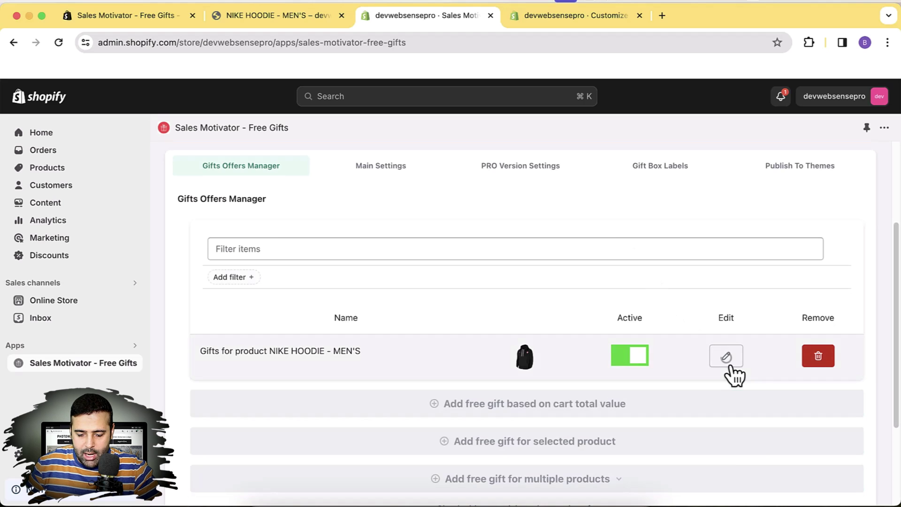
click(728, 361)
scroll(714, 262, down, 4)
scroll(714, 264, down, 5)
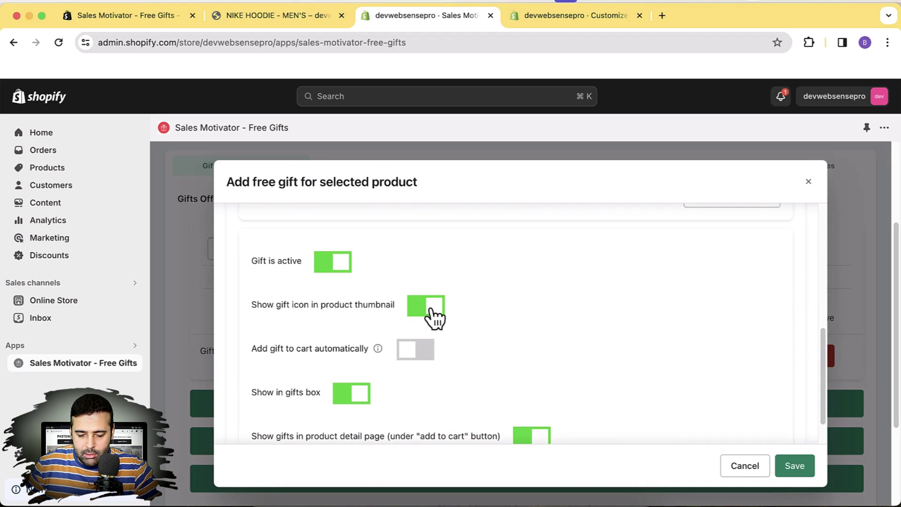
click(434, 310)
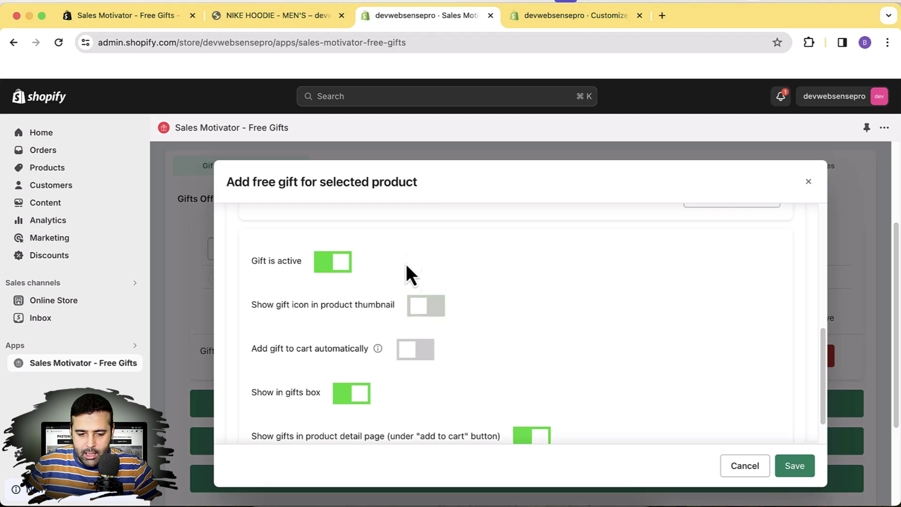
Check the gift block on the hoodie's store page, disable showing gifts in the product detail page, and save the offer.
click(276, 21)
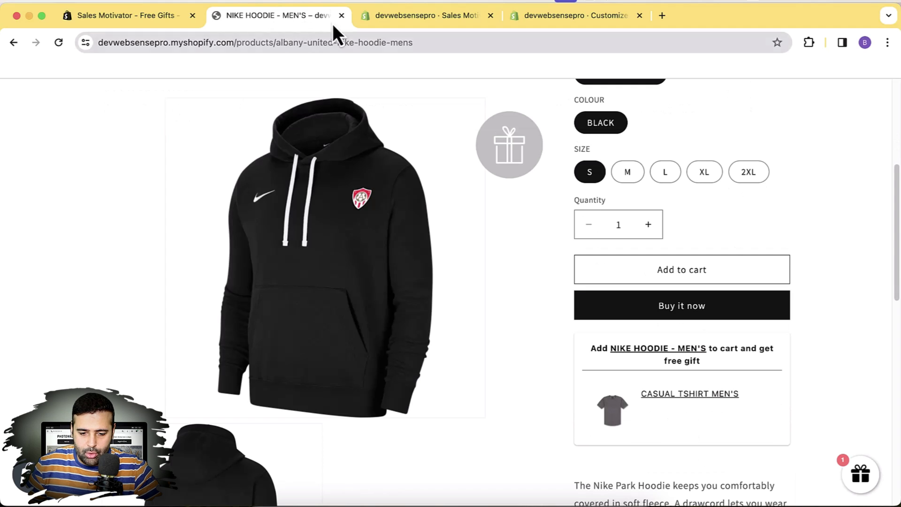
click(417, 25)
scroll(573, 226, down, 2)
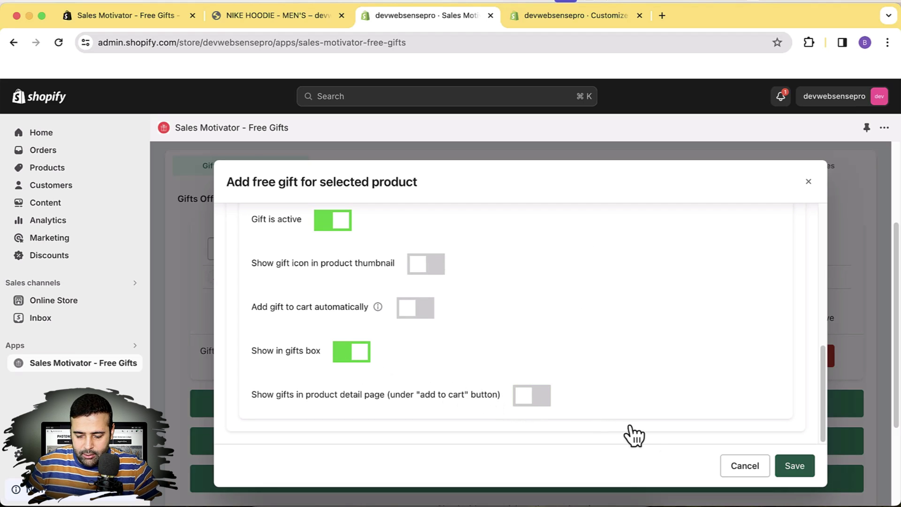
click(793, 466)
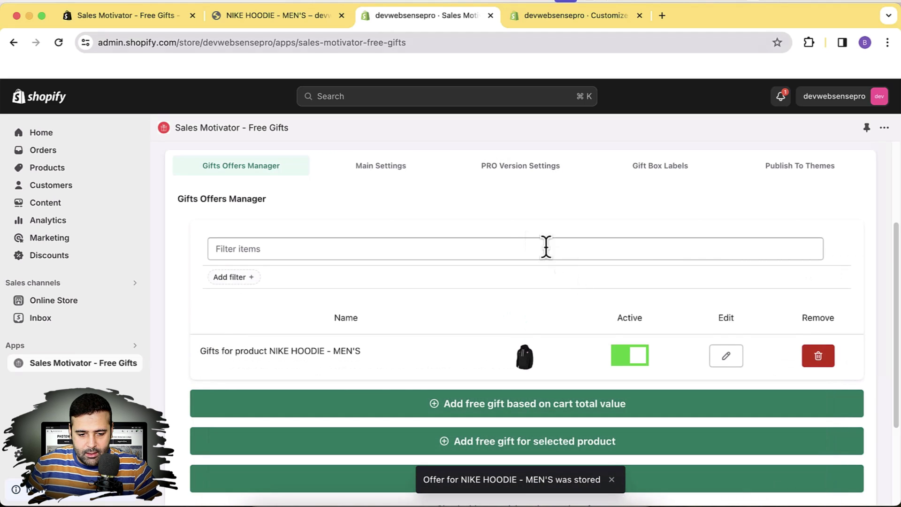
Reload the hoodie's store page, check that only the gifts box offers the gift, and close the gifts box.
click(288, 17)
key(super+r)
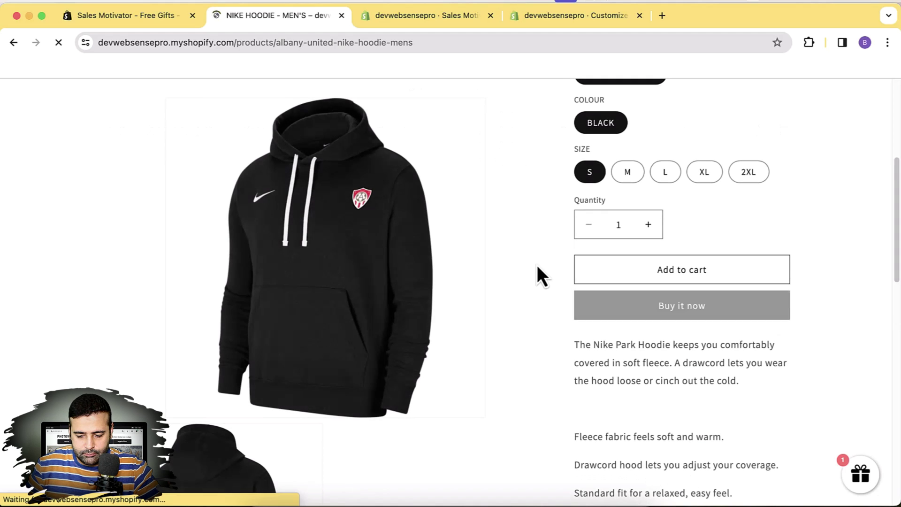
scroll(537, 264, down, 4)
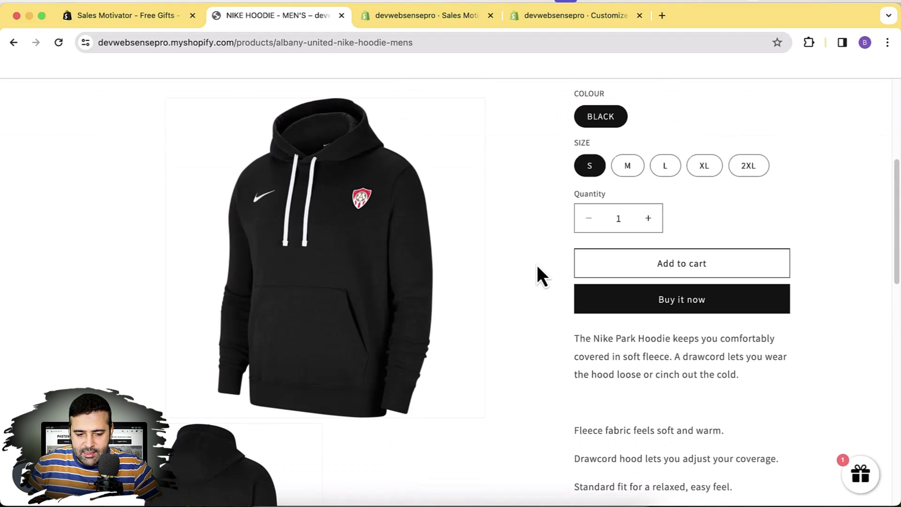
scroll(563, 290, up, 5)
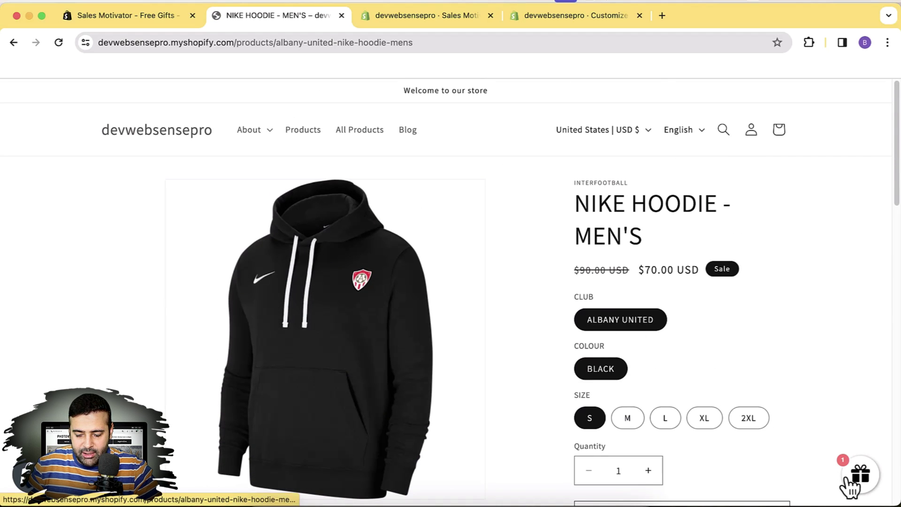
click(859, 475)
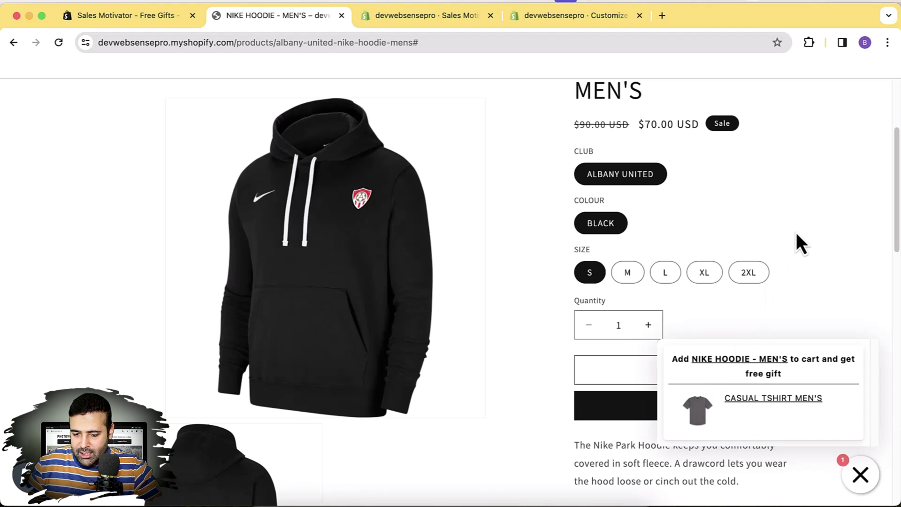
key(super+bracketleft)
Add the black NIKE HOODIE - MEN'S in size S to the cart and view the cart.
scroll(896, 221, down, 3)
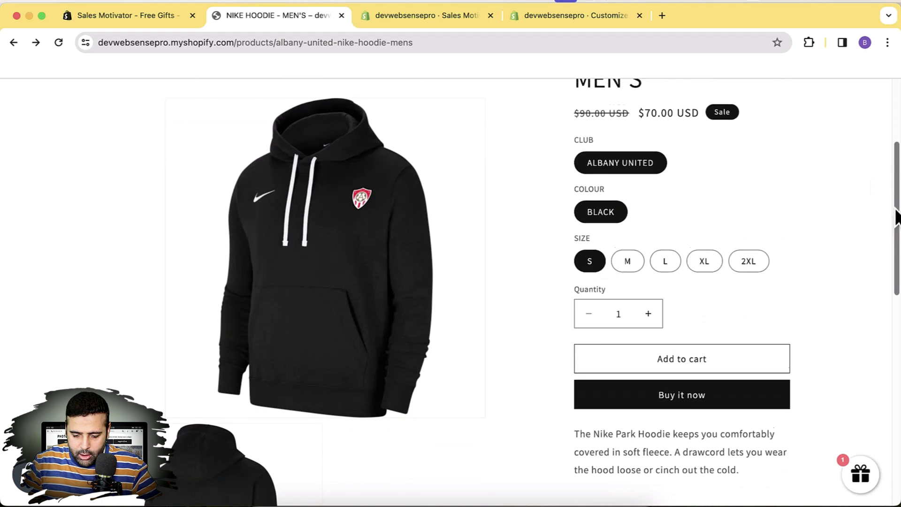
scroll(896, 221, up, 2)
click(726, 458)
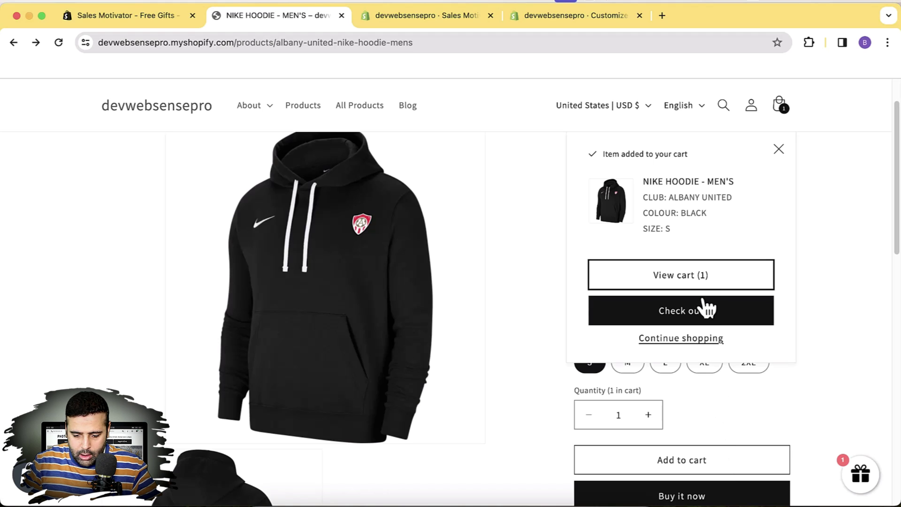
click(702, 279)
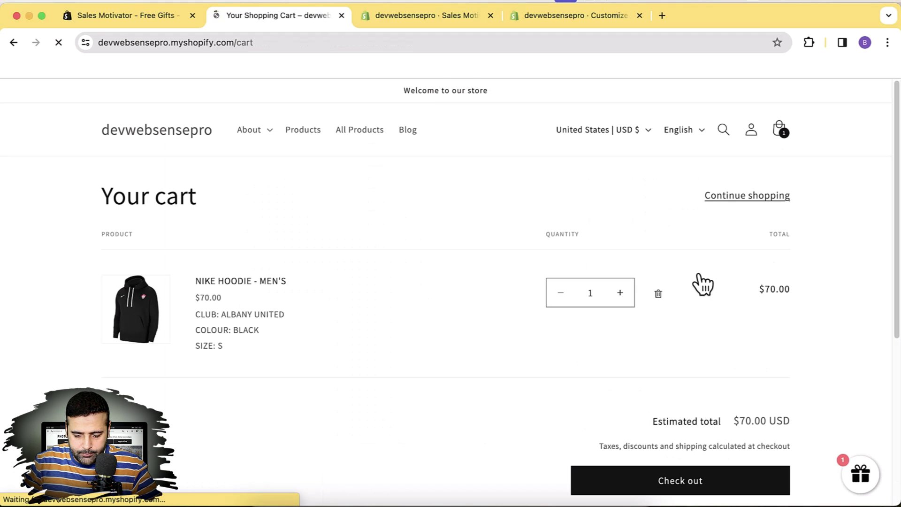
scroll(897, 263, down, 1)
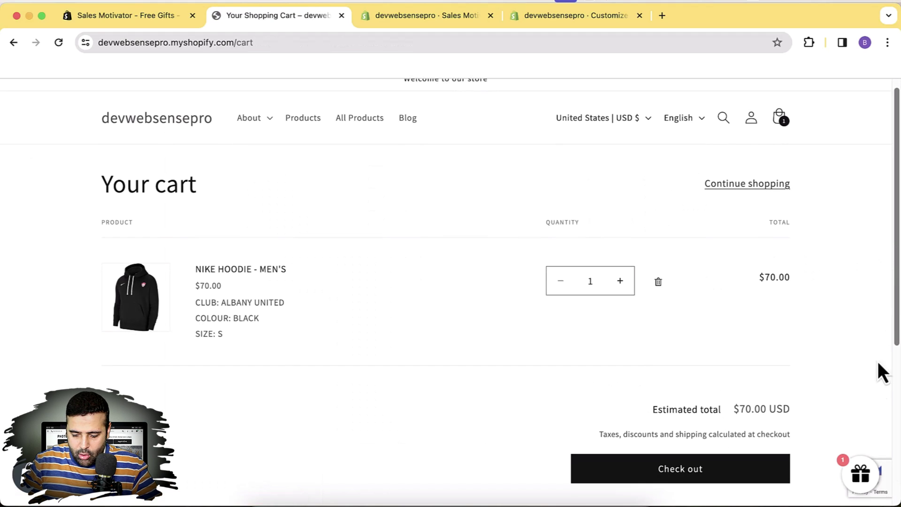
Add the CASUAL TSHIRT MEN'S gift in Black / S from the gifts box and check its free gift discount in the cart.
click(860, 475)
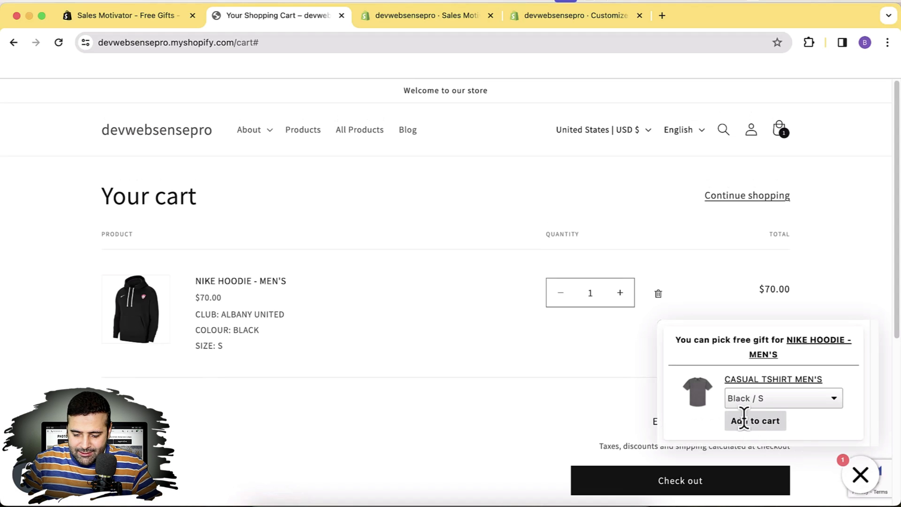
click(777, 425)
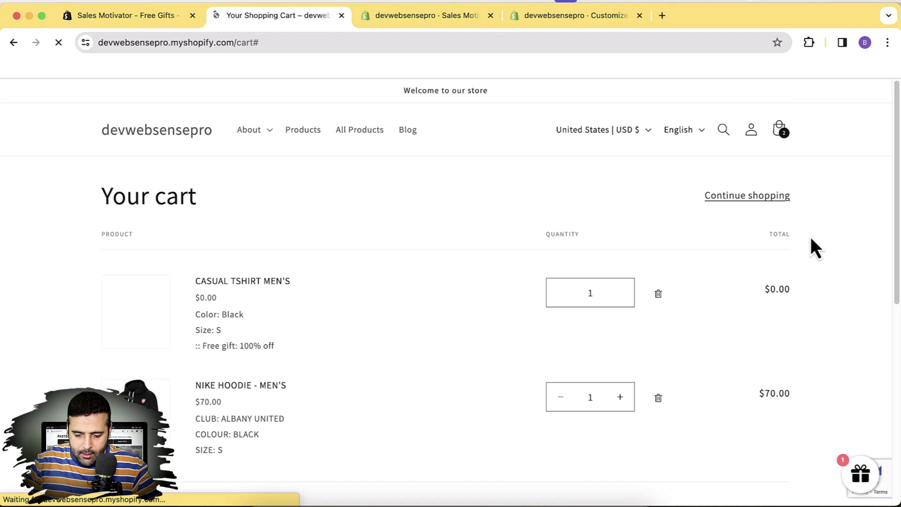
scroll(809, 237, down, 2)
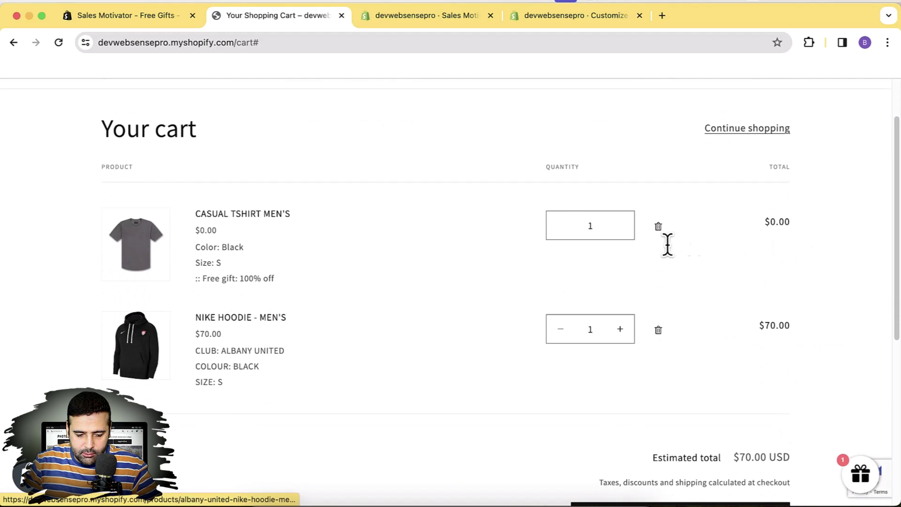
drag(195, 281, 277, 280)
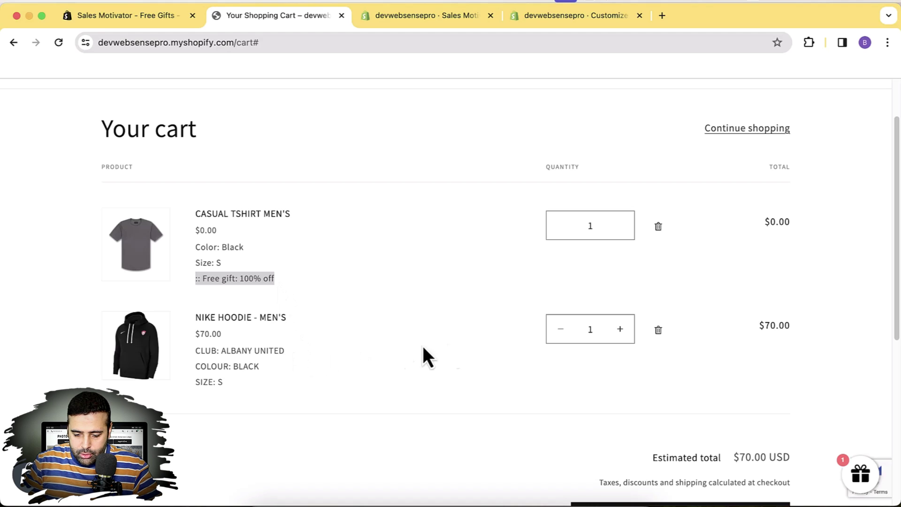
Remove the NIKE HOODIE - MEN'S and the CASUAL TSHIRT MEN'S from the cart.
click(660, 334)
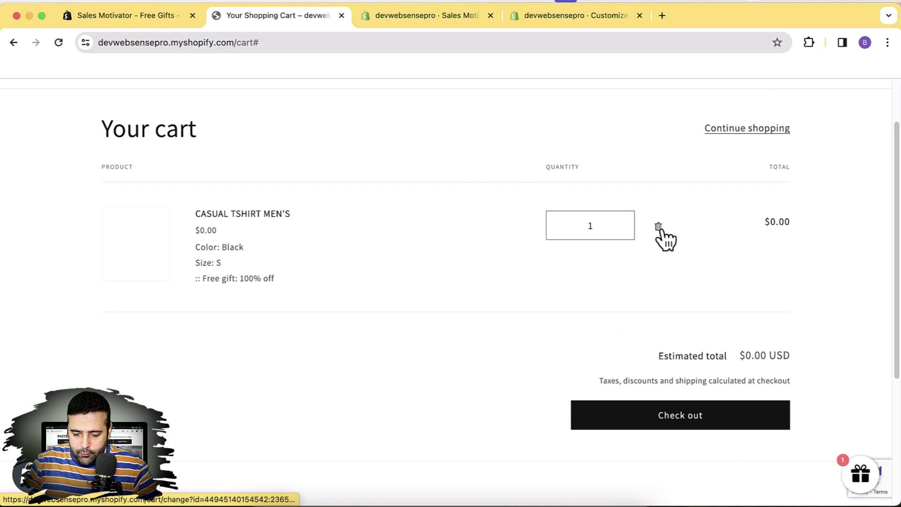
click(658, 227)
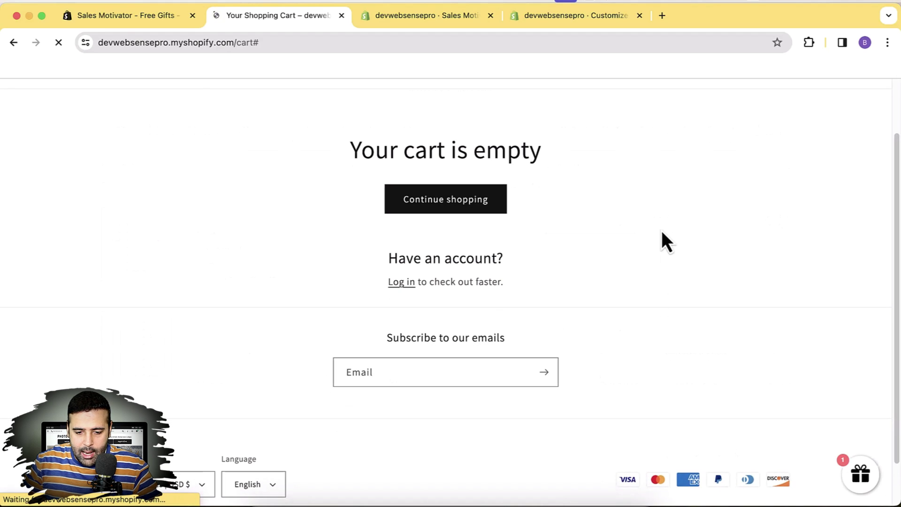
scroll(662, 232, up, 2)
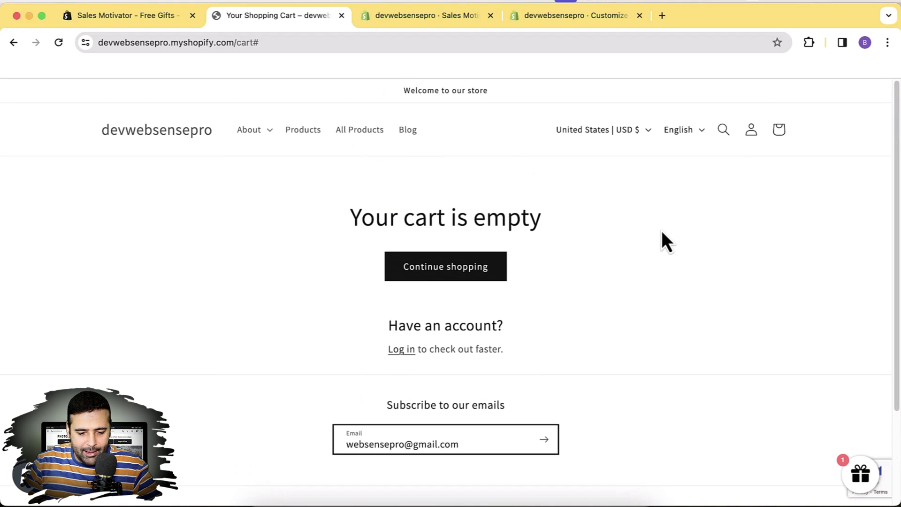
Edit the NIKE HOODIE - MEN'S gift offer, enable adding the gift to the cart automatically, and save it.
click(425, 21)
scroll(318, 238, up, 2)
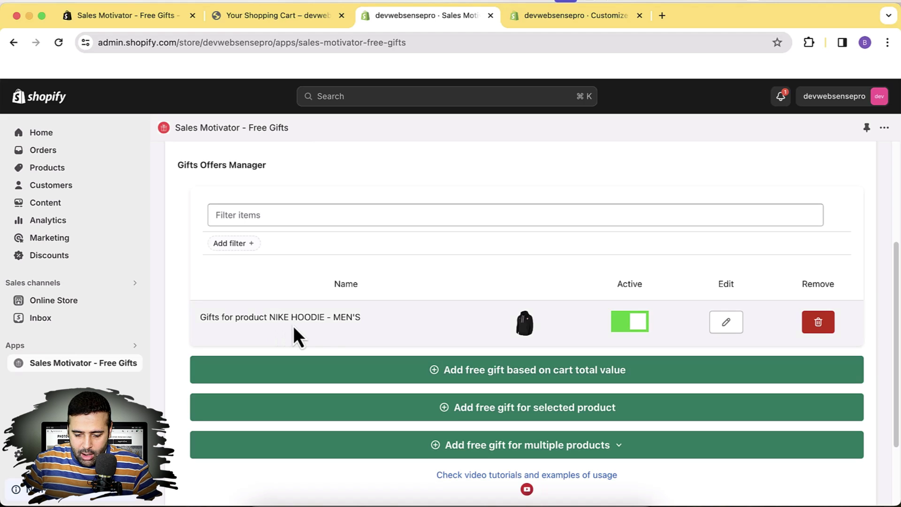
click(726, 328)
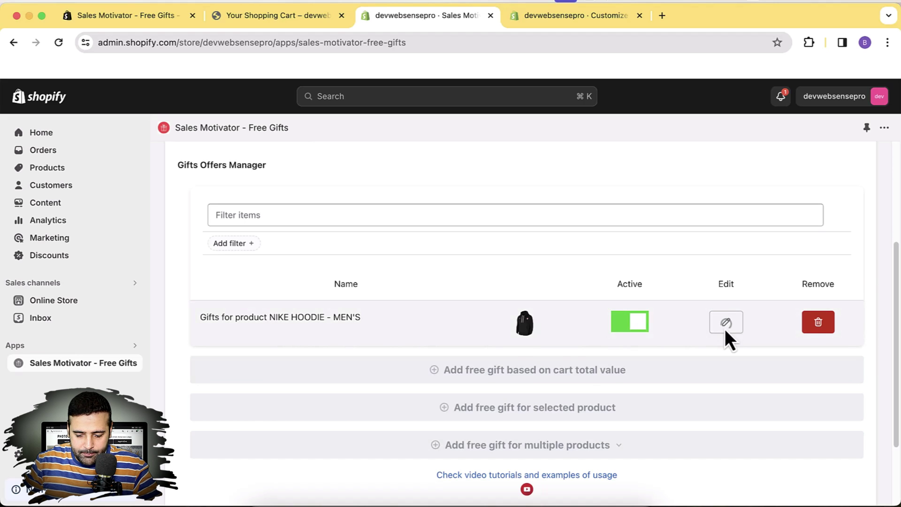
scroll(706, 265, down, 5)
scroll(706, 265, down, 3)
scroll(705, 258, down, 1)
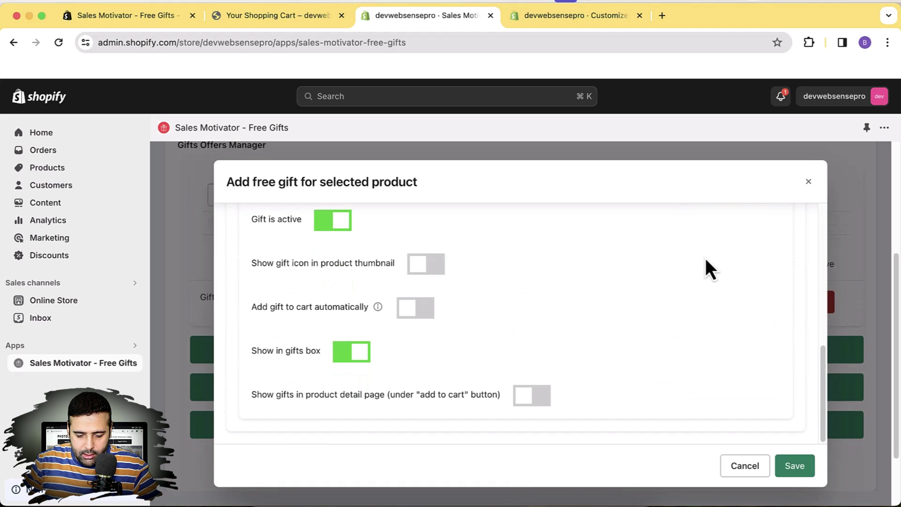
drag(369, 308, 258, 309)
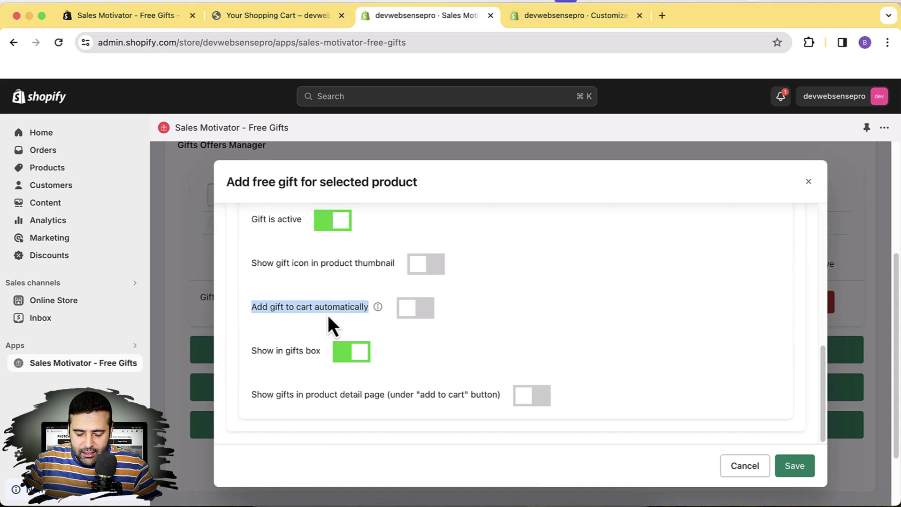
click(423, 312)
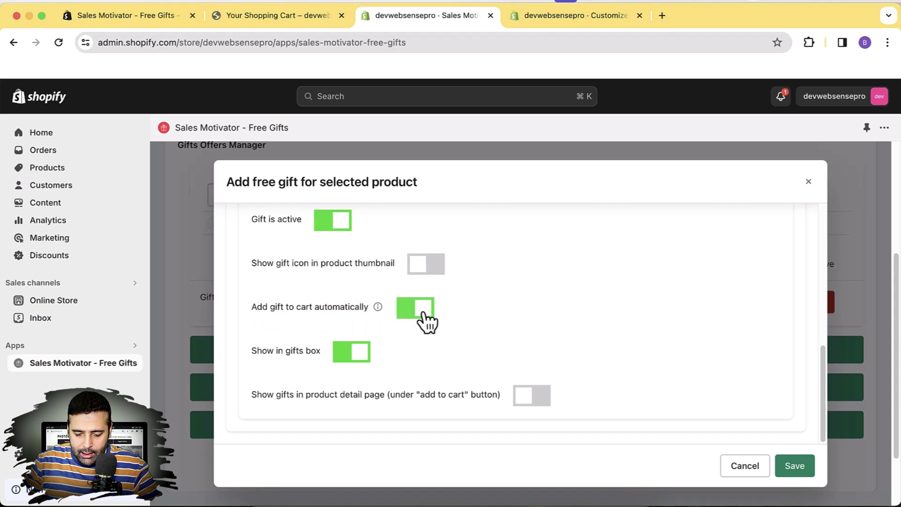
click(795, 471)
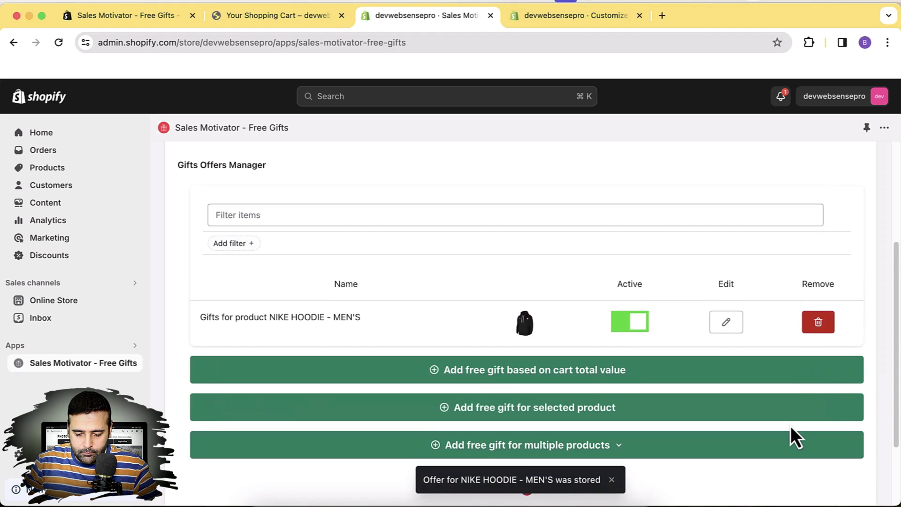
Return to the store and open the NIKE HOODIE - MEN'S product page from the All Products collection.
click(262, 24)
click(369, 133)
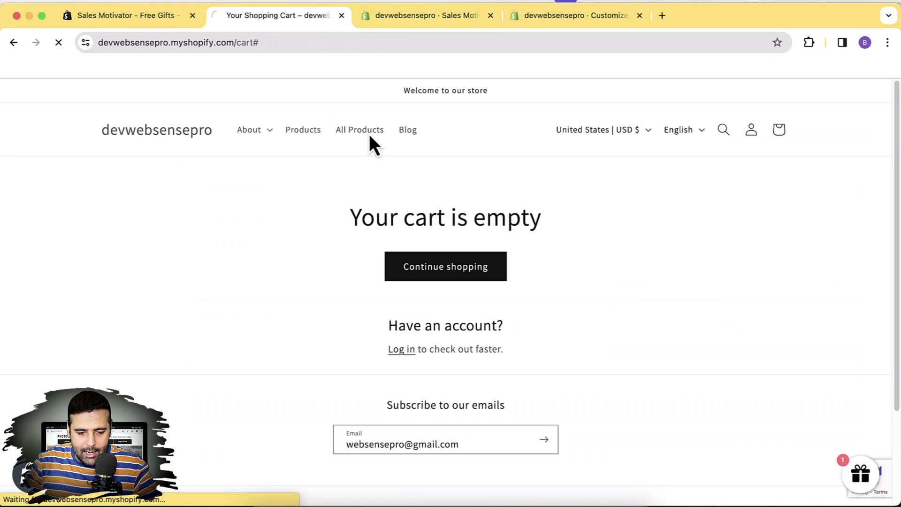
scroll(881, 140, down, 3)
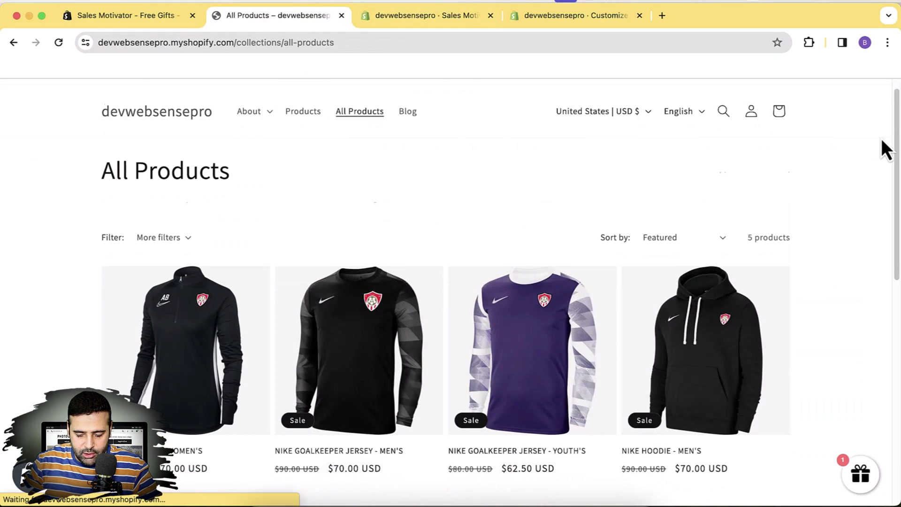
click(728, 297)
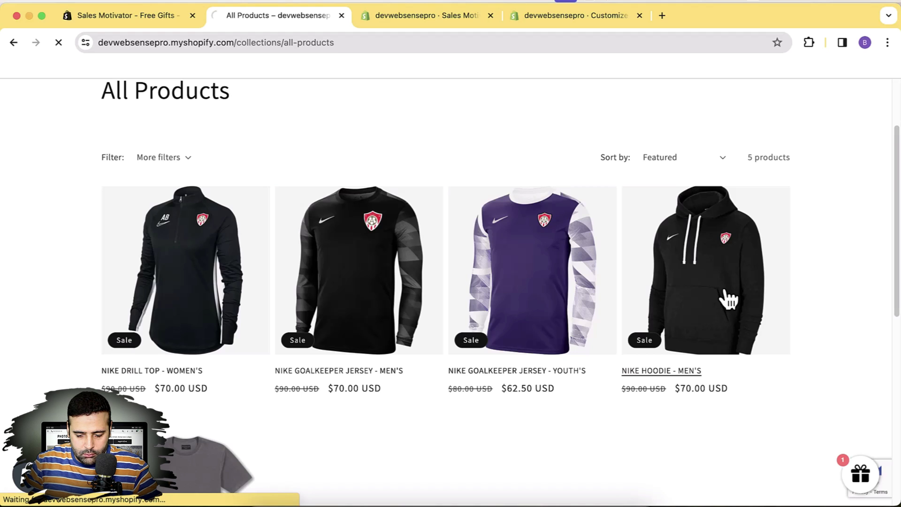
Add the size S hoodie to the cart and view the cart to check the automatically added gift.
scroll(850, 194, down, 5)
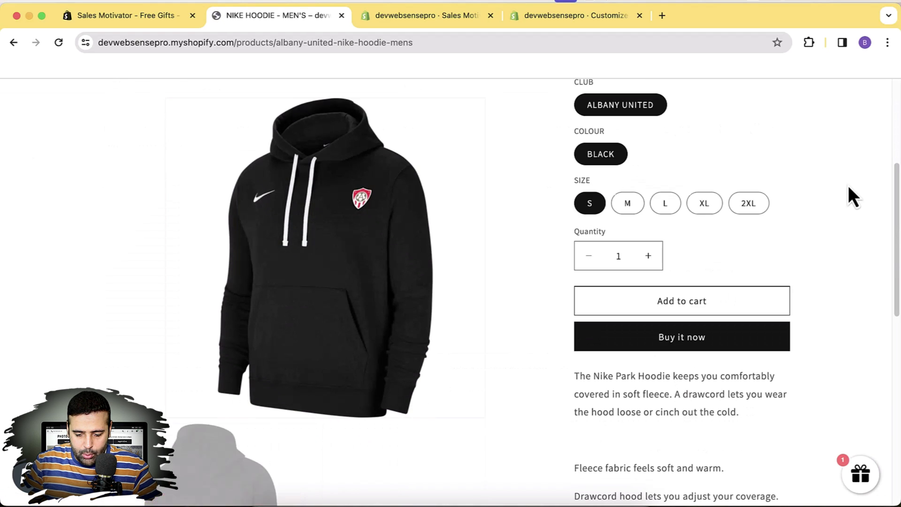
scroll(848, 185, up, 5)
scroll(848, 185, down, 2)
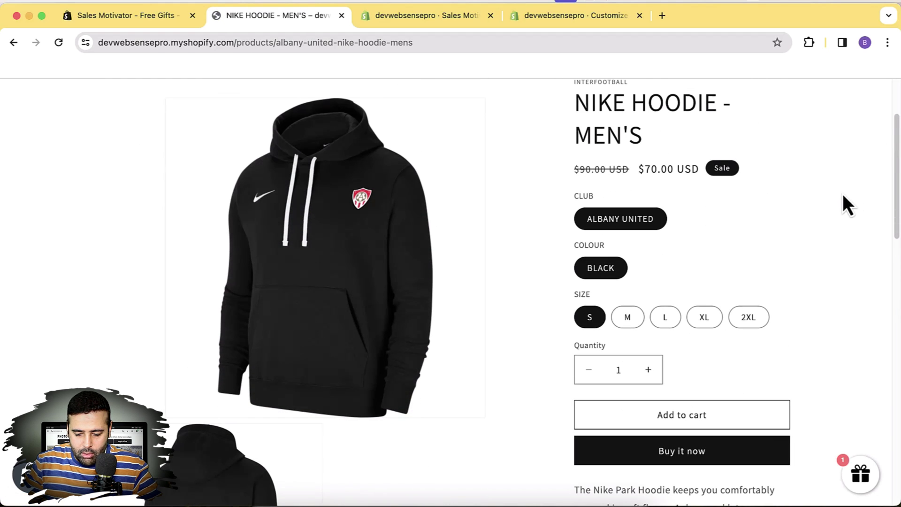
click(697, 419)
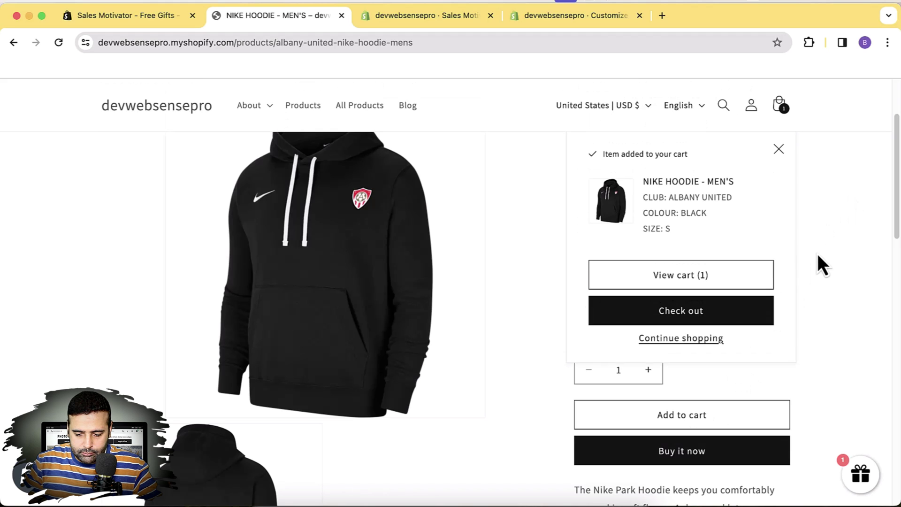
click(742, 276)
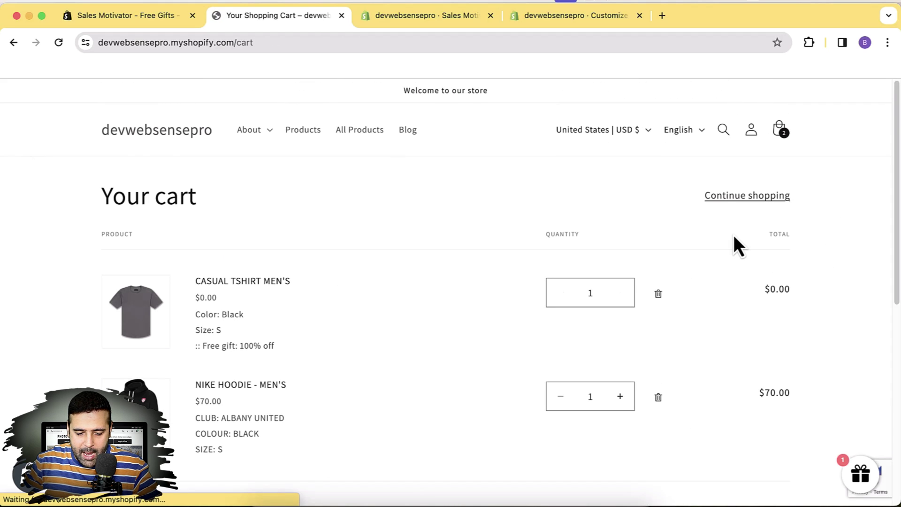
Review the automatically added gift in the cart, opening and closing the free gift box.
scroll(734, 237, down, 2)
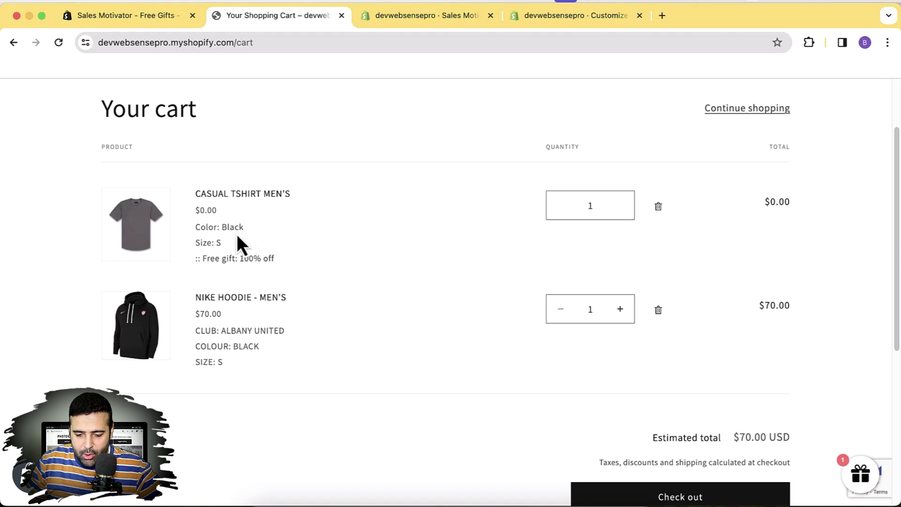
click(850, 483)
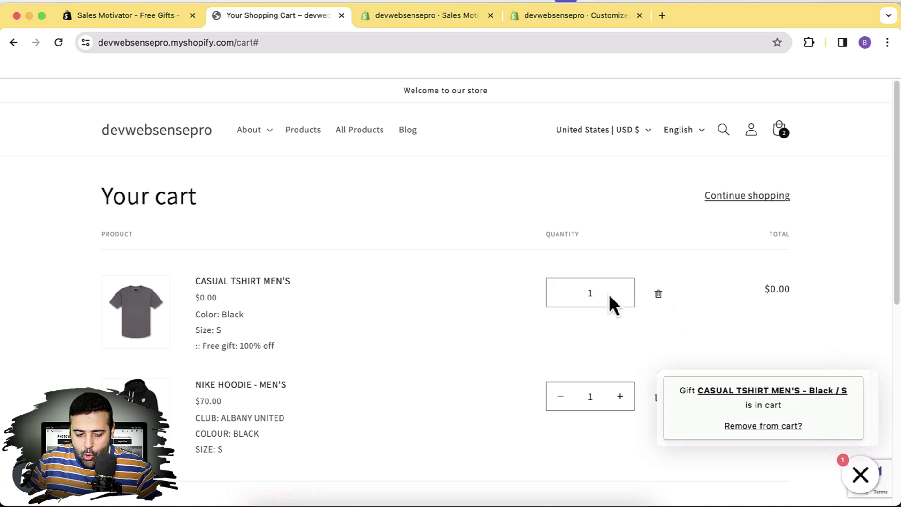
scroll(452, 264, down, 5)
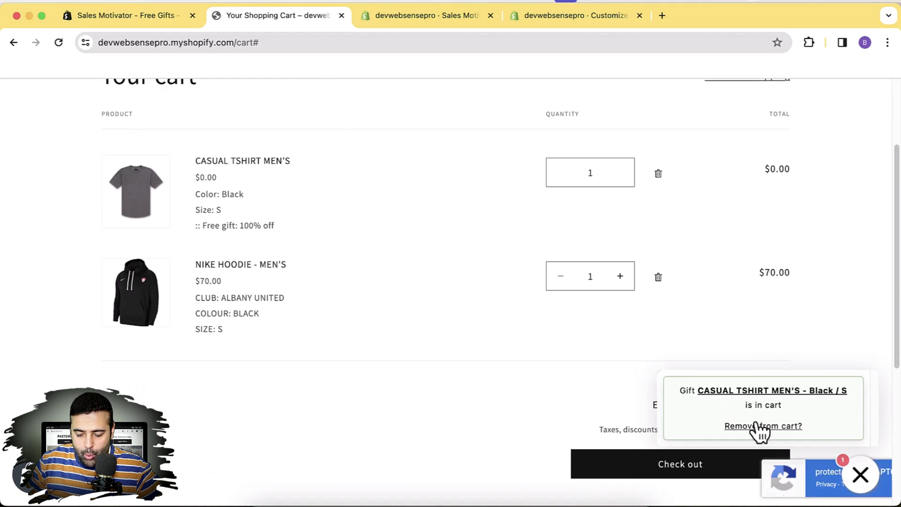
click(865, 483)
scroll(866, 481, down, 3)
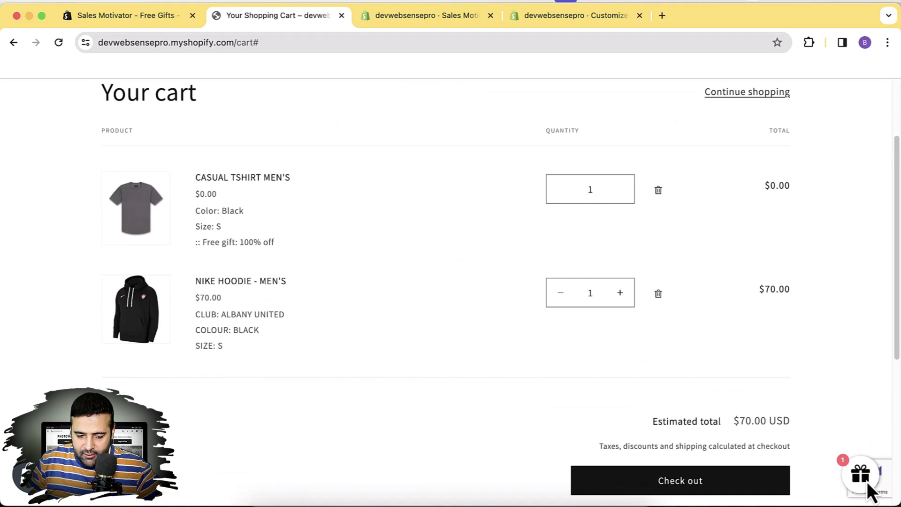
Check the cart total value gift feature on the Shopify App Store listing, and return to the cart.
key(super+1)
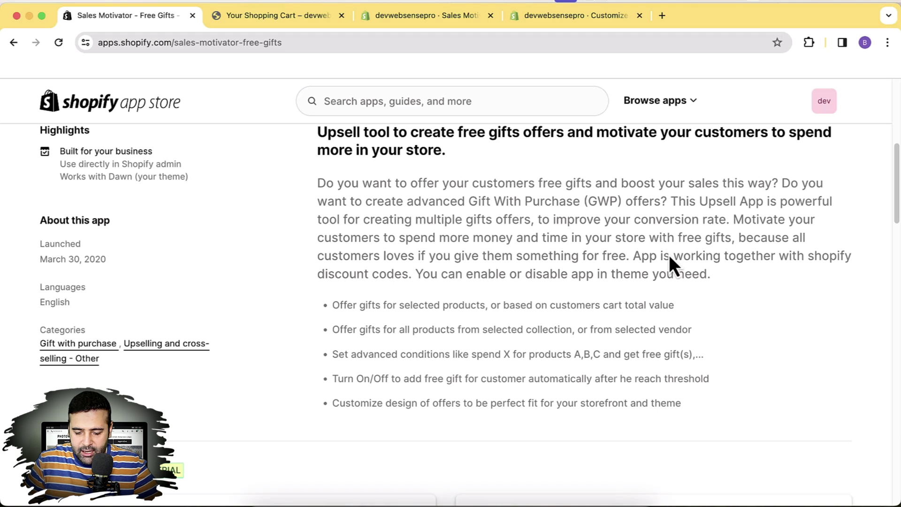
drag(603, 305, 682, 311)
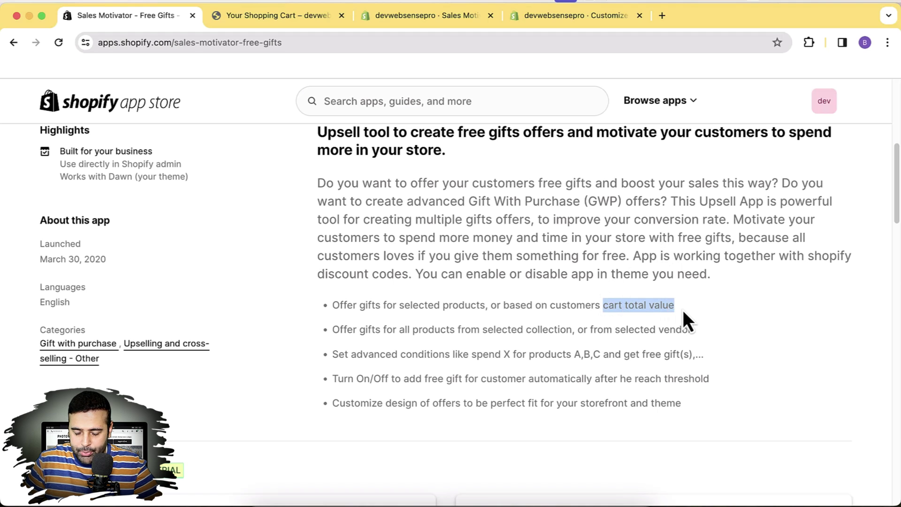
click(287, 26)
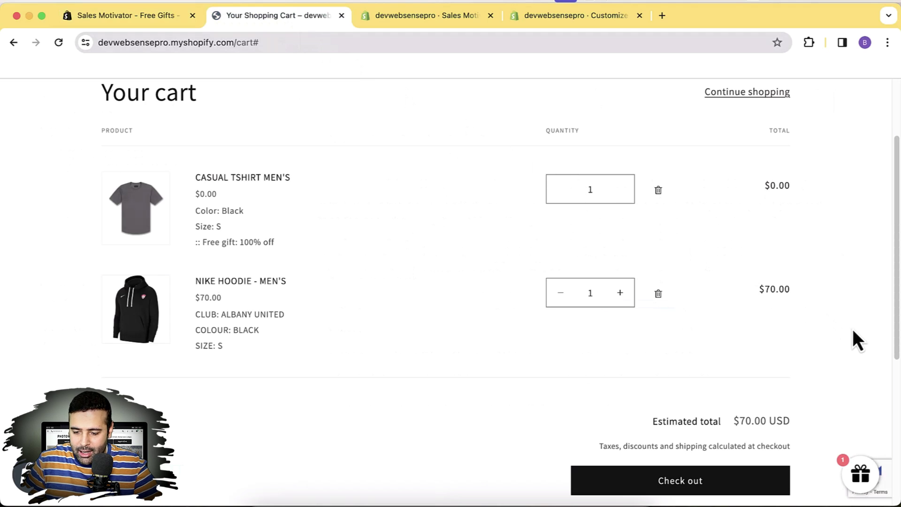
Try to remove the free CASUAL TSHIRT MEN'S and the NIKE HOODIE - MEN'S from the cart.
scroll(865, 336, up, 3)
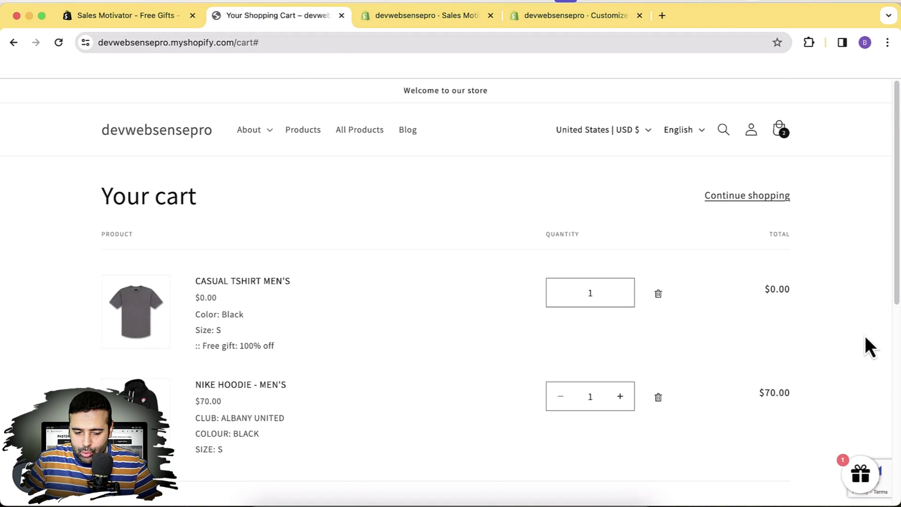
scroll(859, 248, down, 1)
scroll(859, 248, down, 2)
scroll(858, 248, up, 1)
click(665, 227)
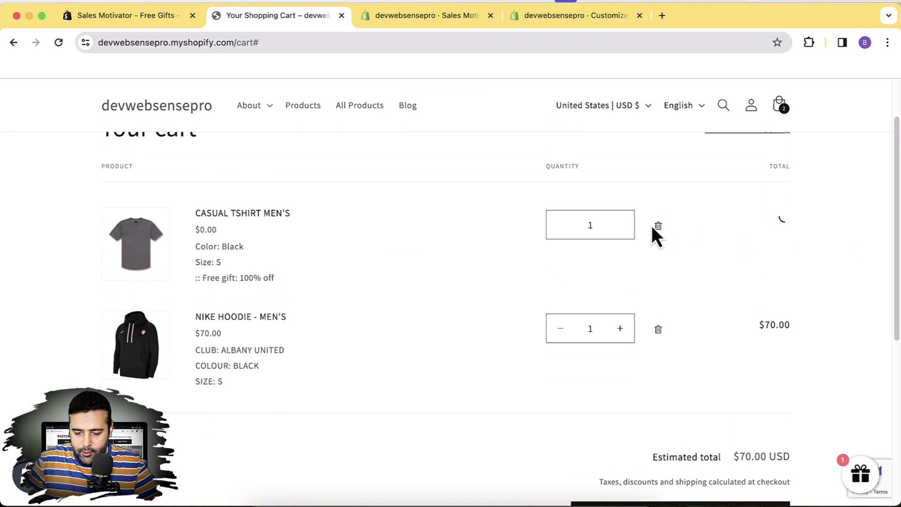
click(659, 226)
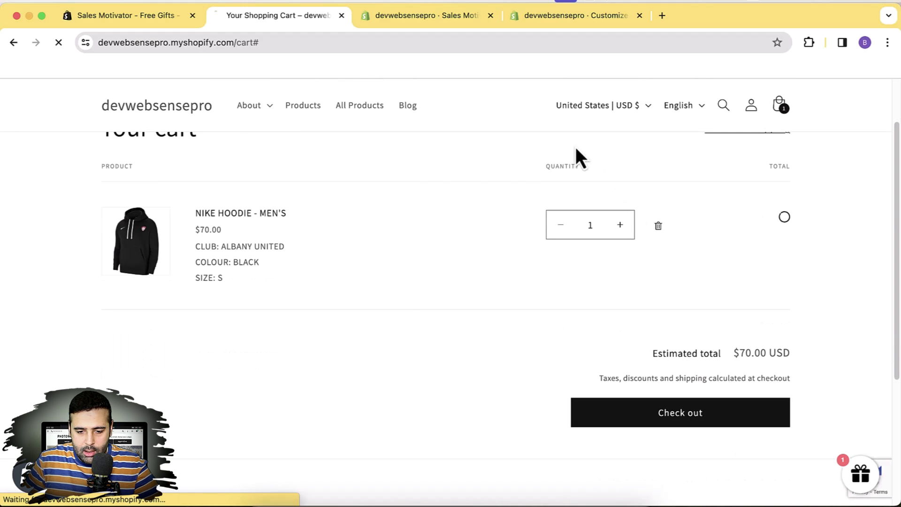
Go back to Sales Motivator - Free Gifts in the Shopify admin, close the offer editor and deactivate the NIKE HOODIE - MEN'S offer.
click(444, 19)
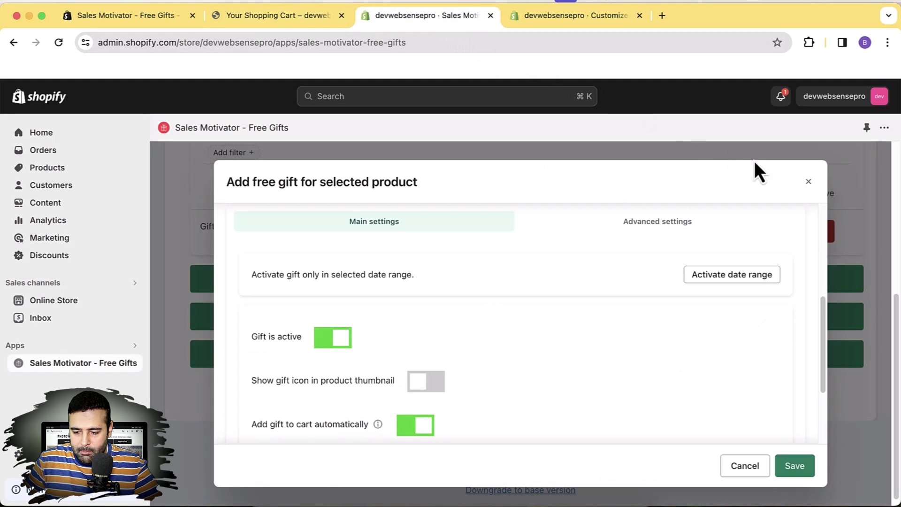
click(808, 182)
scroll(793, 206, up, 2)
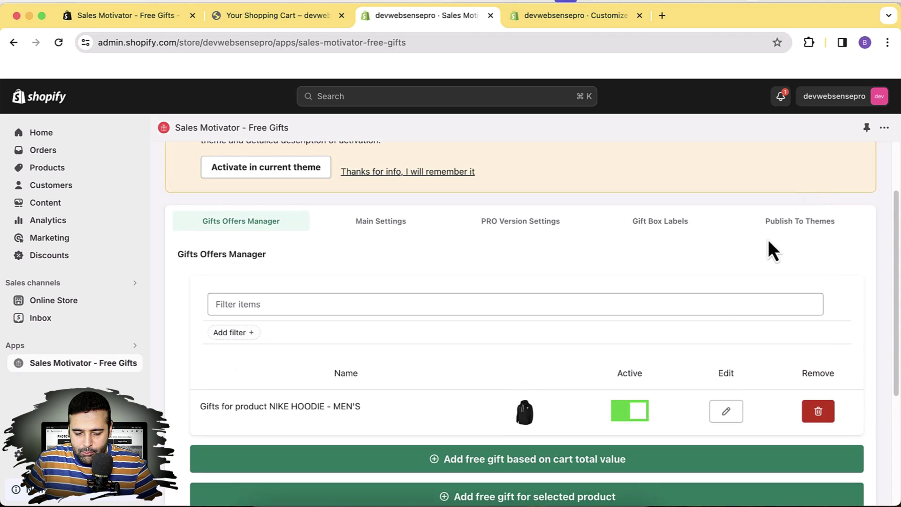
click(632, 410)
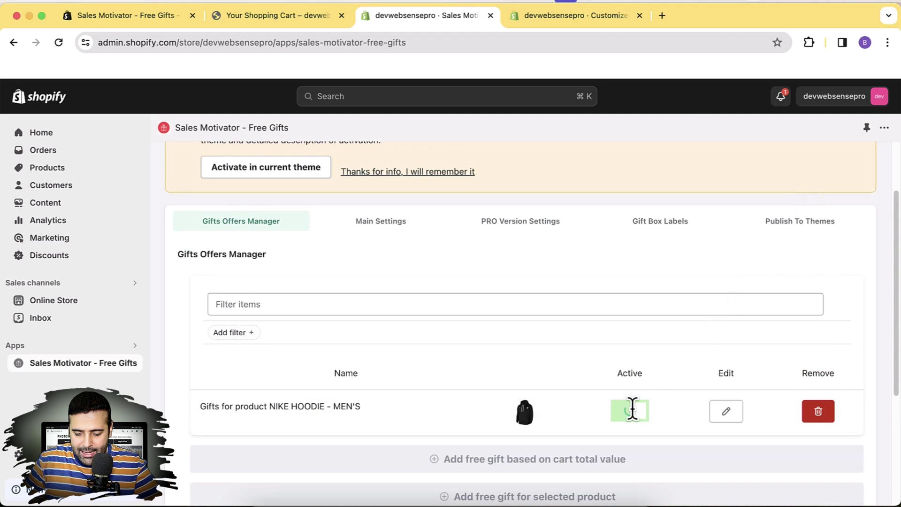
Start a free gift offer based on cart total value and set the minimum cart total value to 100.
scroll(882, 218, down, 2)
scroll(882, 216, down, 1)
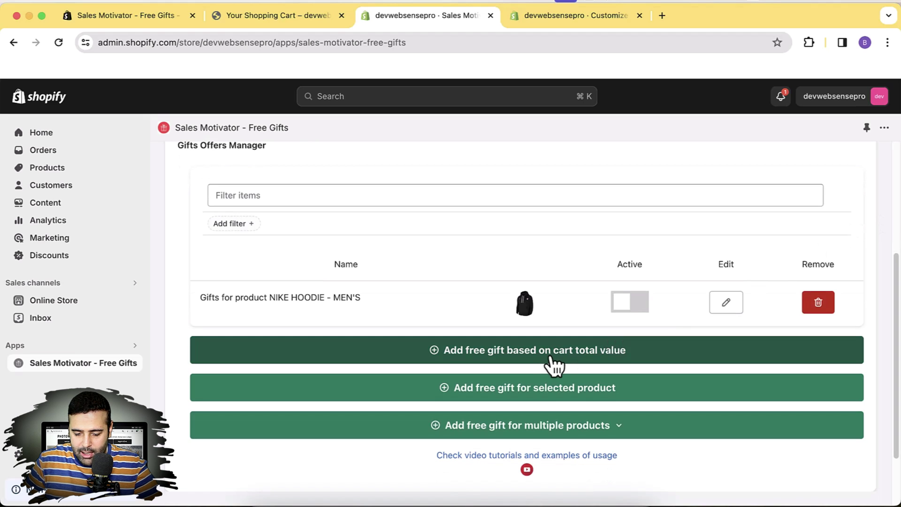
click(604, 361)
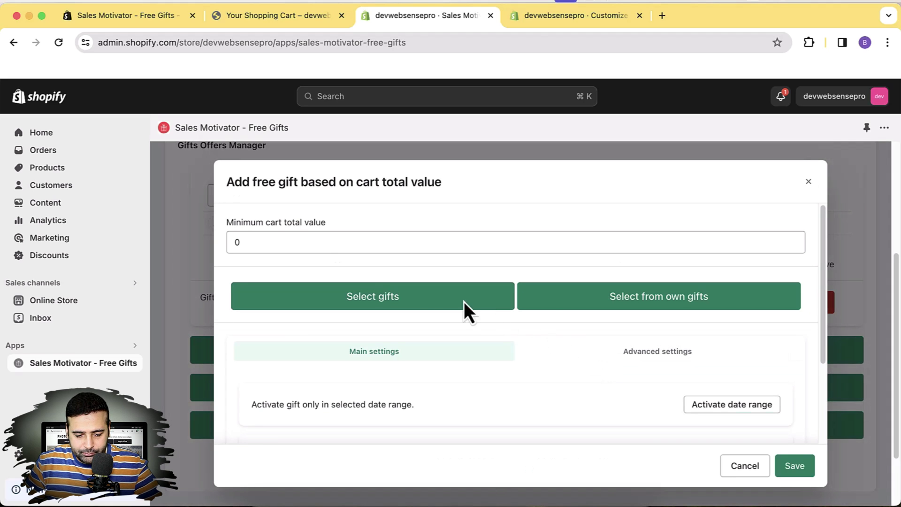
click(328, 244)
key(BackSpace)
text(100)
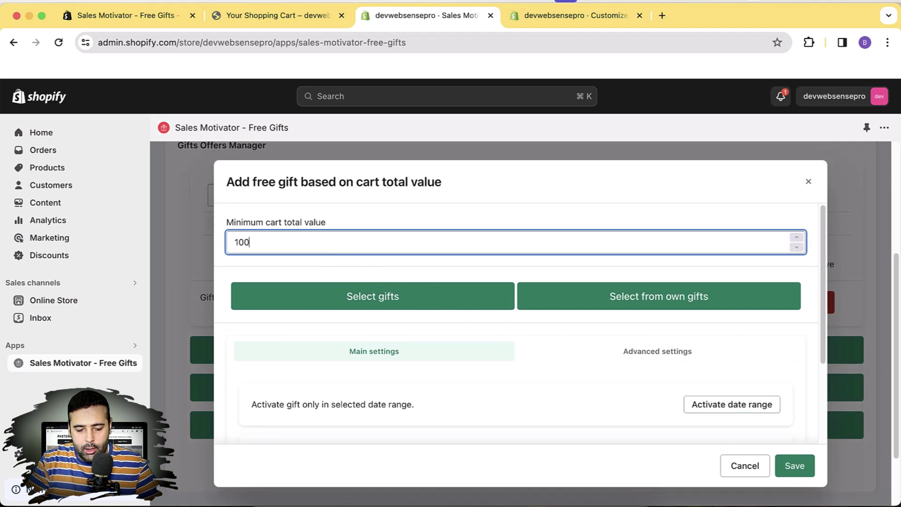
Select CASUAL TSHIRT MEN'S with all its variants as the gift for the cart total offer.
click(425, 297)
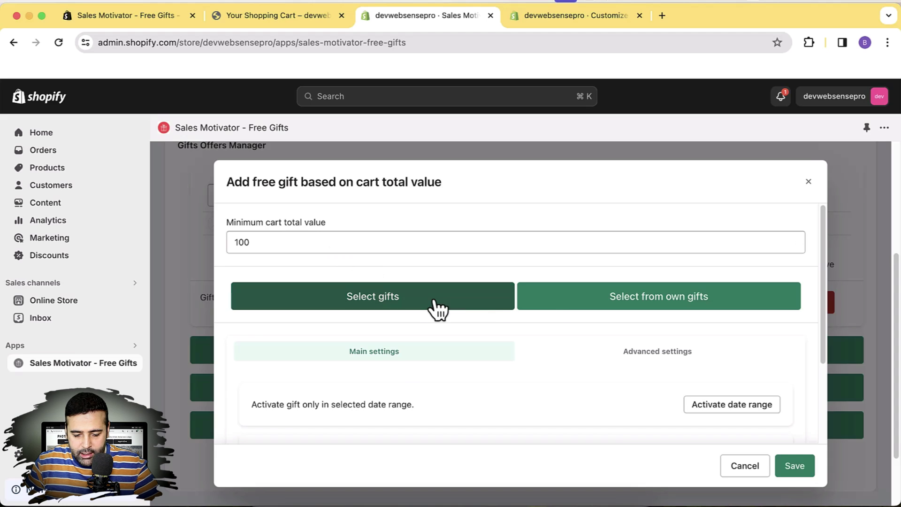
scroll(430, 294, down, 2)
scroll(430, 294, up, 2)
click(268, 262)
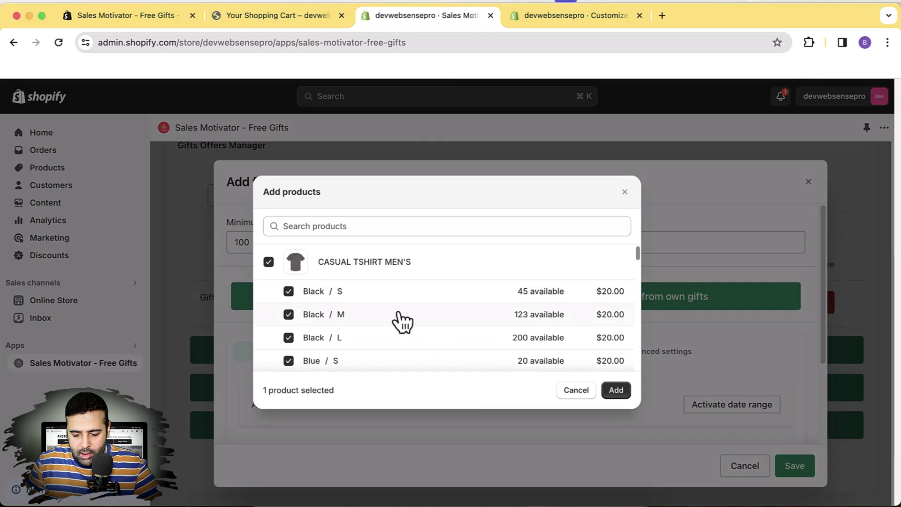
click(616, 390)
Review the main and advanced settings of the cart total offer, and save it.
scroll(714, 247, down, 1)
scroll(714, 248, down, 5)
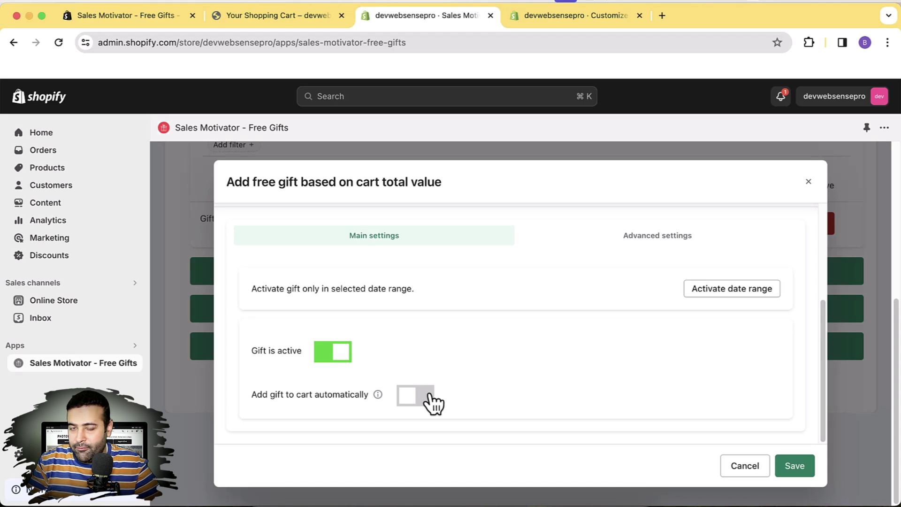
scroll(601, 349, up, 1)
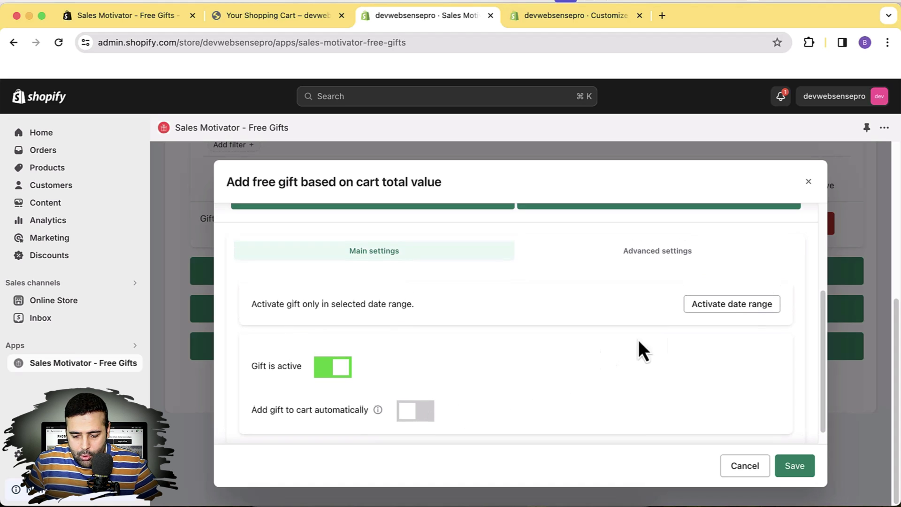
click(661, 258)
scroll(665, 268, down, 1)
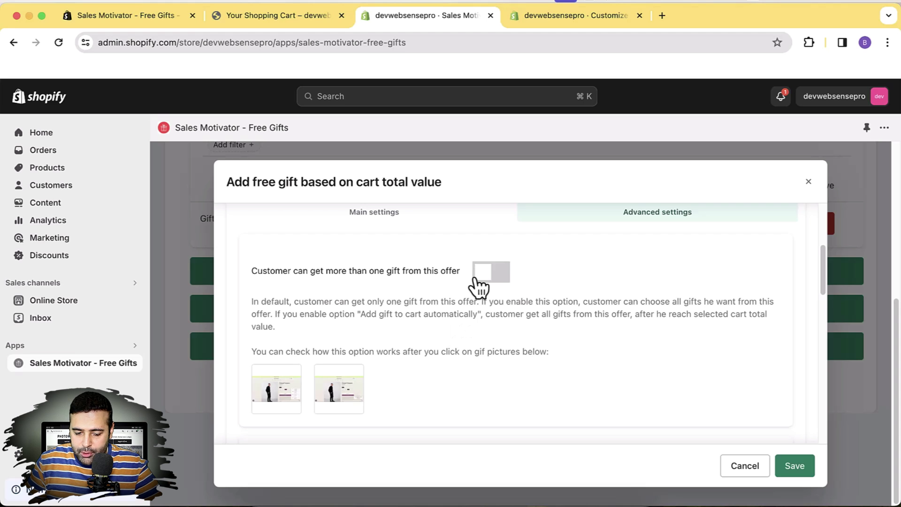
scroll(422, 302, up, 1)
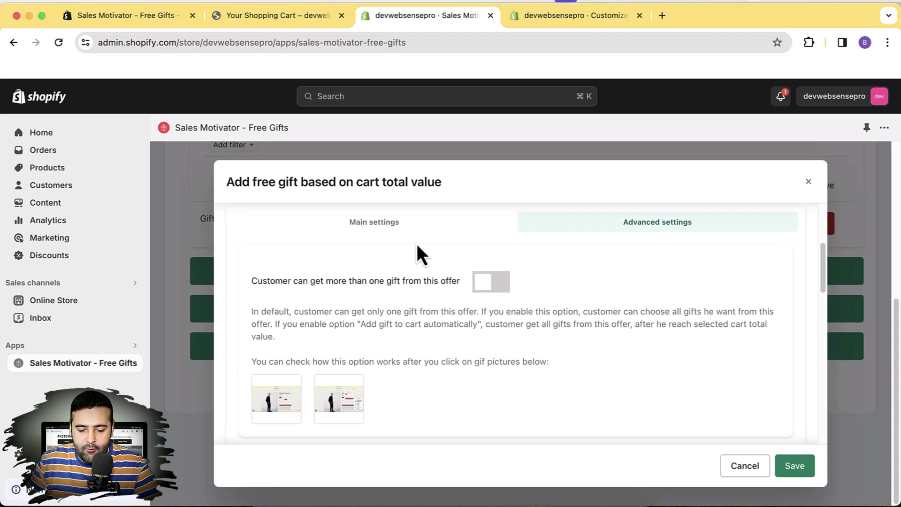
click(391, 229)
scroll(392, 235, up, 5)
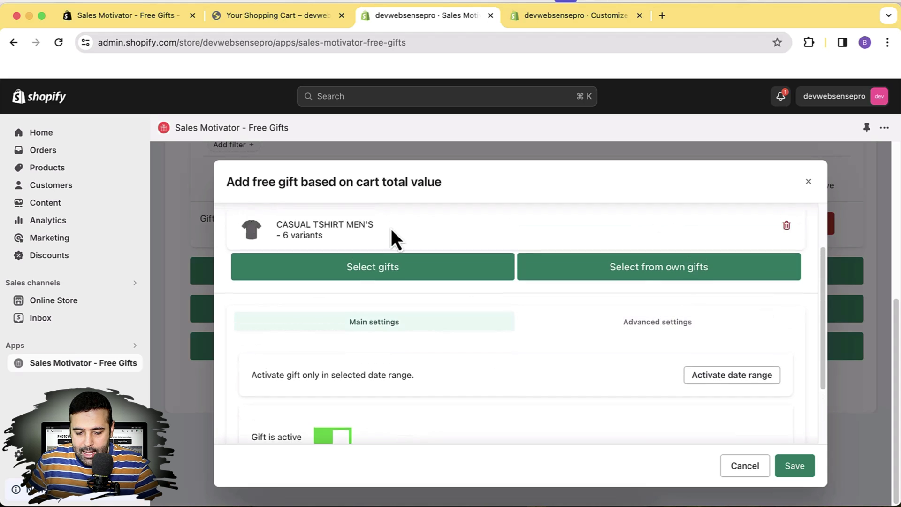
click(803, 468)
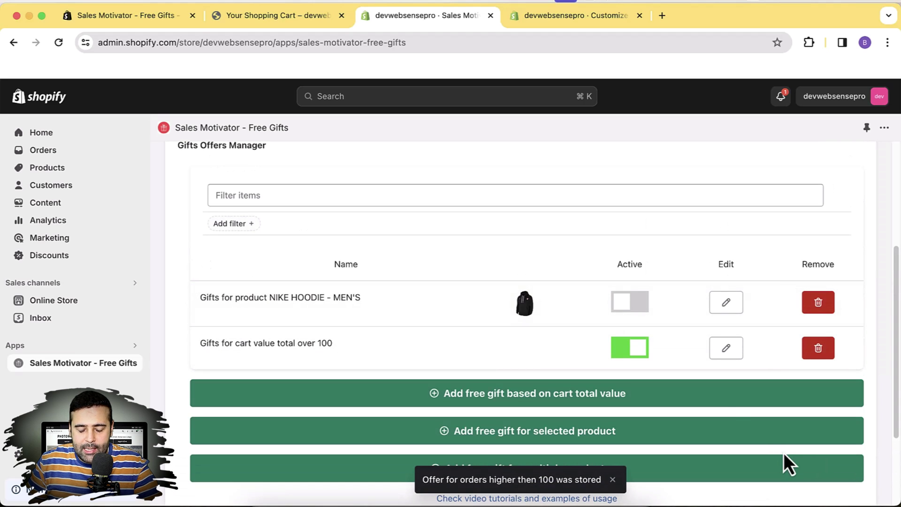
Return to the store's cart and remove the NIKE HOODIE - MEN'S and the CASUAL TSHIRT MEN'S.
click(251, 21)
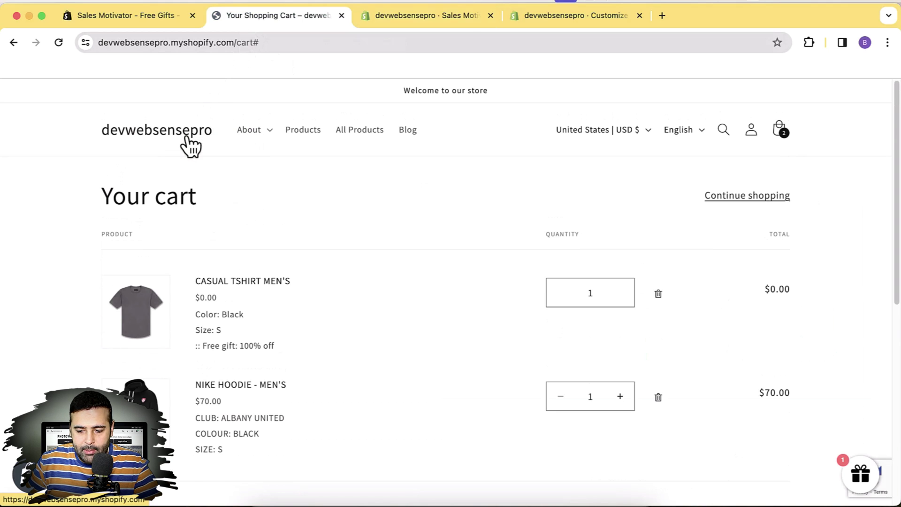
click(186, 134)
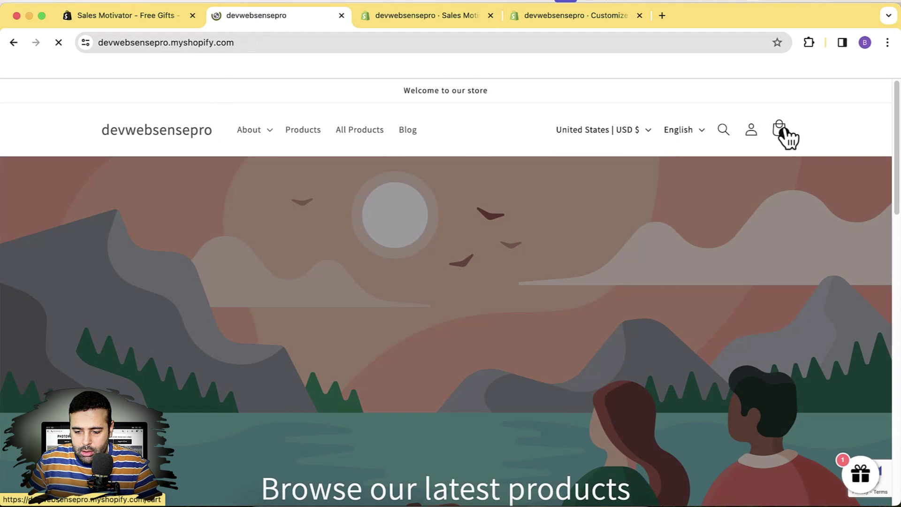
click(783, 133)
scroll(696, 319, down, 1)
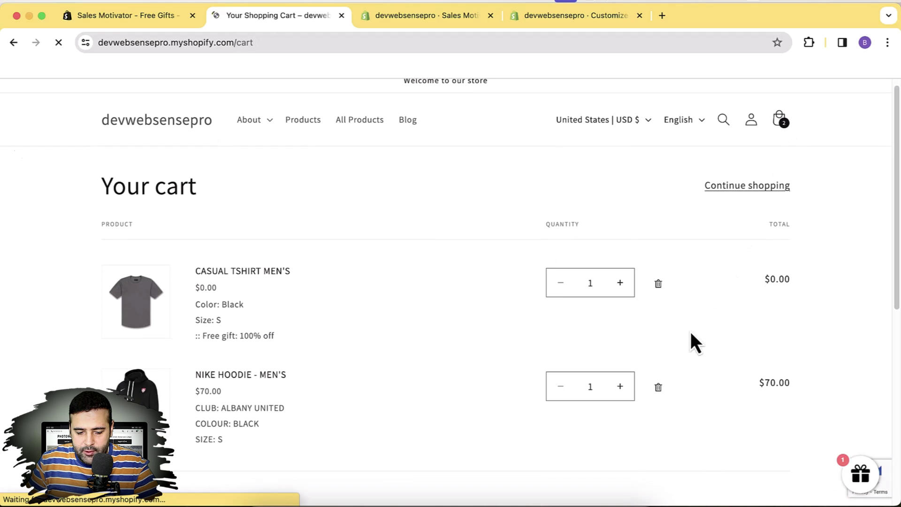
click(659, 391)
click(657, 283)
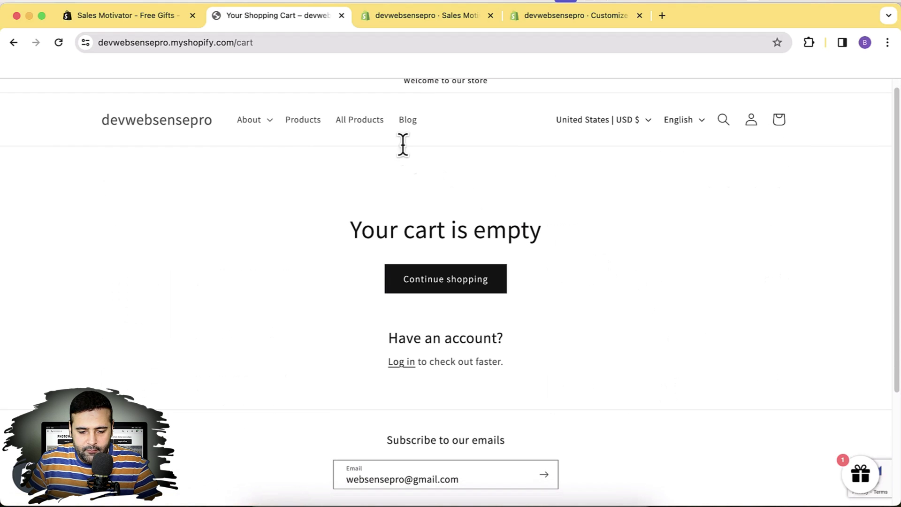
Open NIKE DRILL TOP - WOMEN'S from All Products and add 2 in size S to the cart.
click(360, 122)
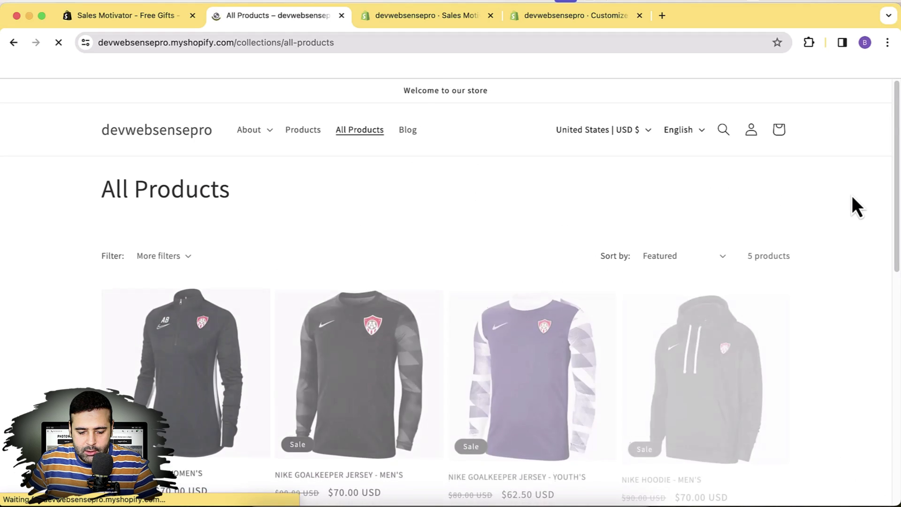
scroll(852, 205, down, 2)
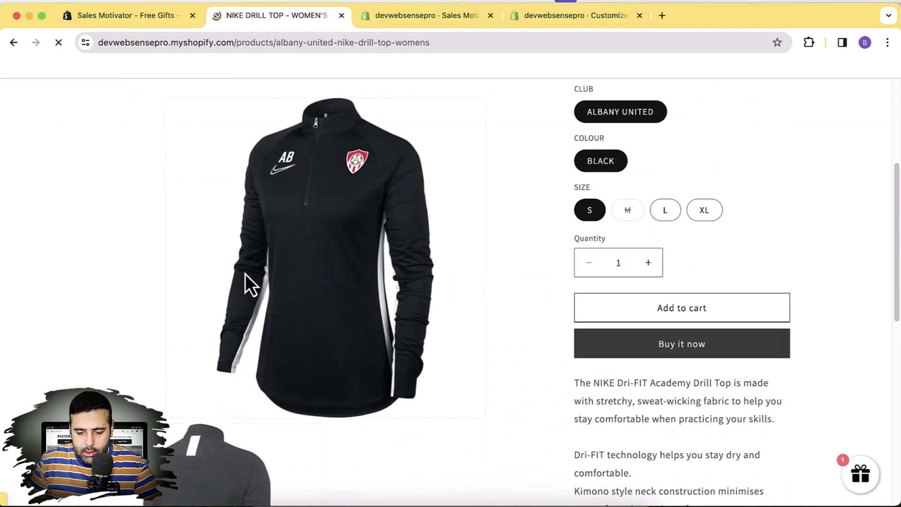
scroll(357, 276, down, 5)
click(618, 260)
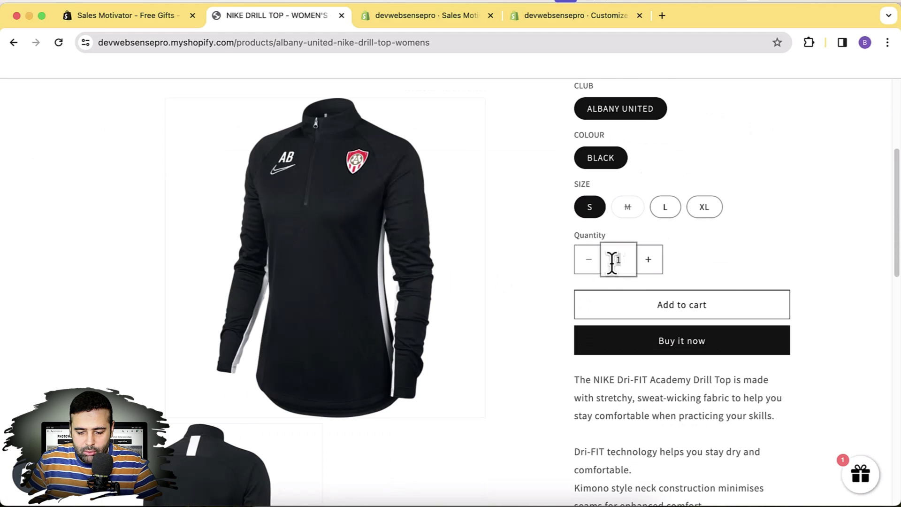
text(2)
click(739, 310)
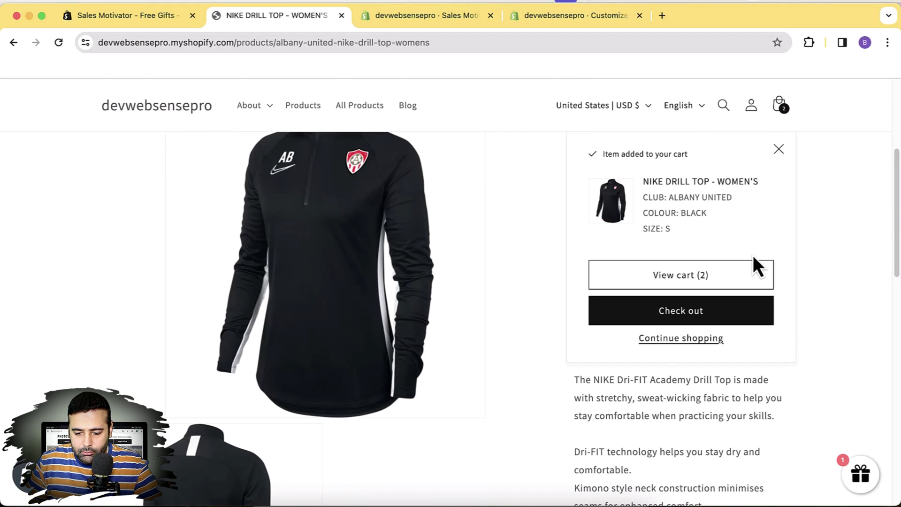
View the cart and open the free gift box to check the offer message for the cart total.
click(734, 287)
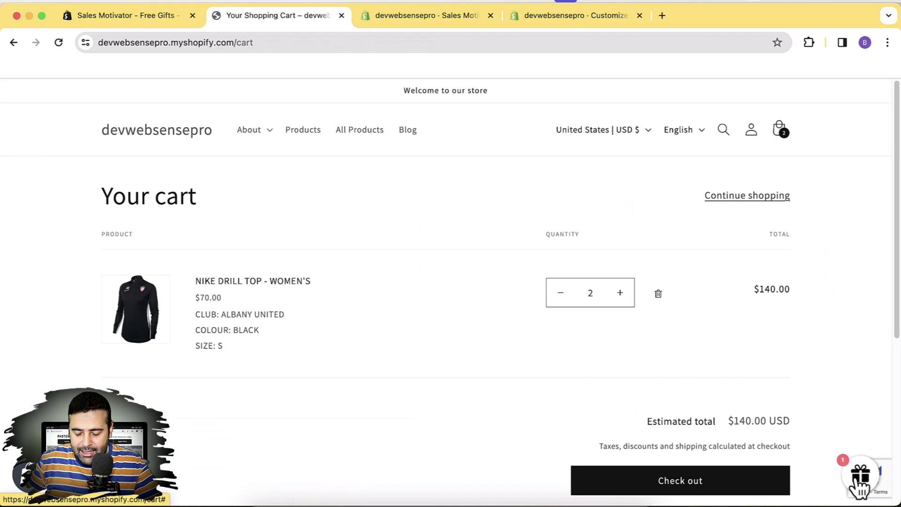
click(857, 476)
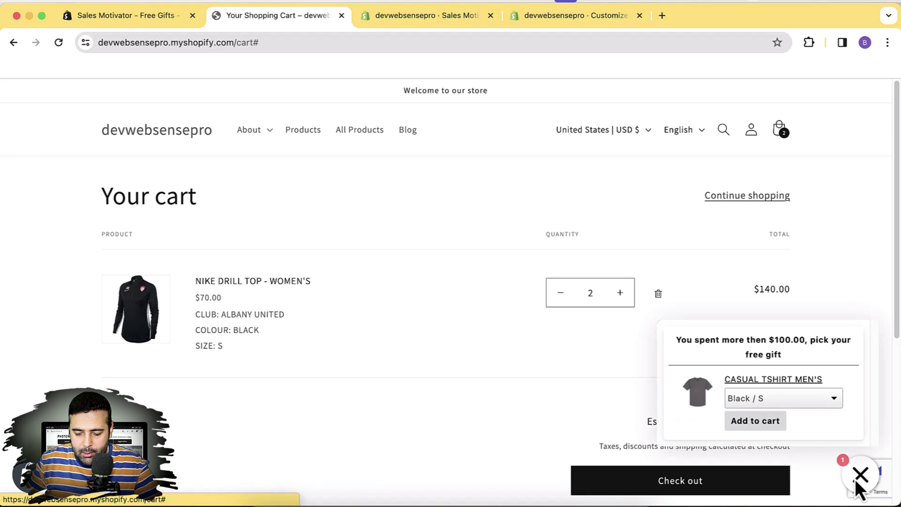
drag(677, 340, 843, 355)
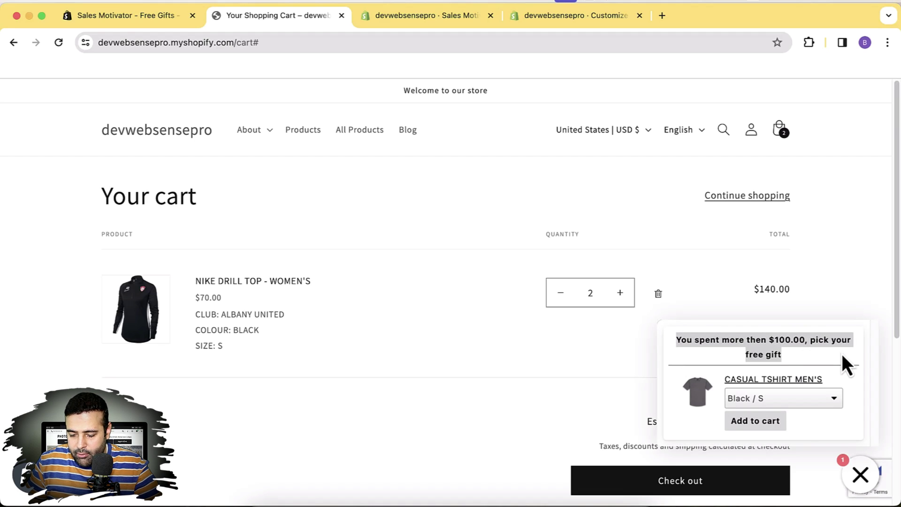
Add the free CASUAL TSHIRT MEN'S gift in Black / S to the cart and check its free gift discount line.
click(837, 401)
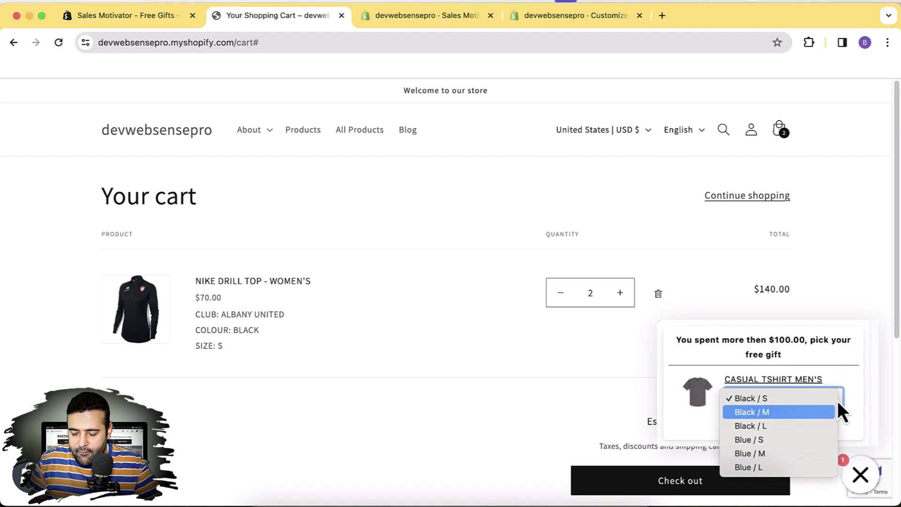
click(848, 379)
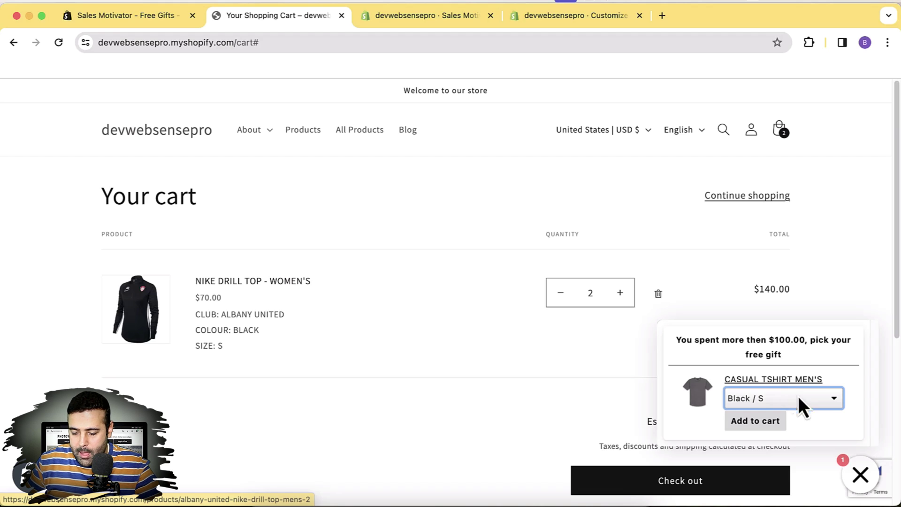
click(815, 404)
click(814, 403)
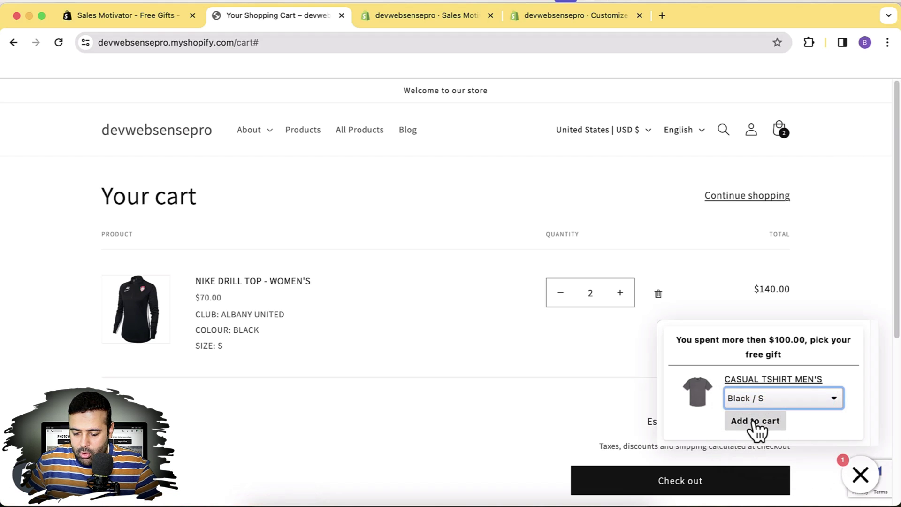
click(754, 421)
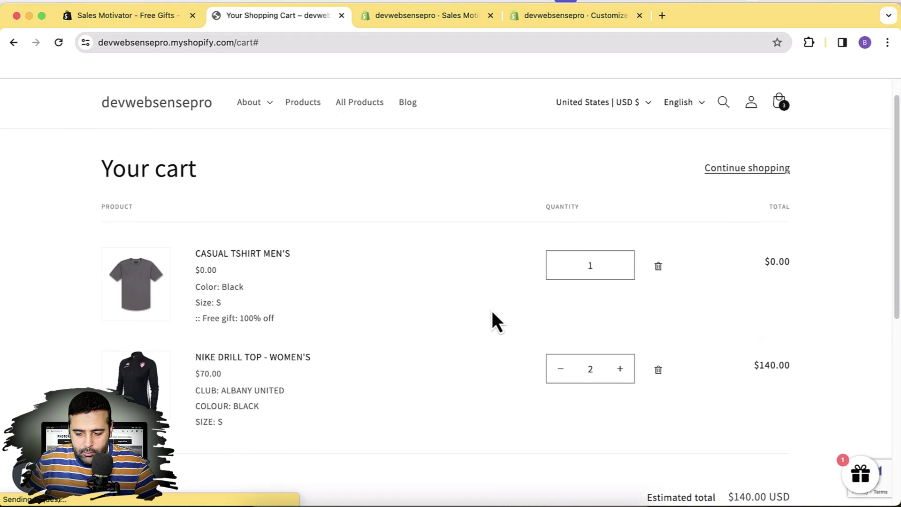
scroll(493, 312, down, 1)
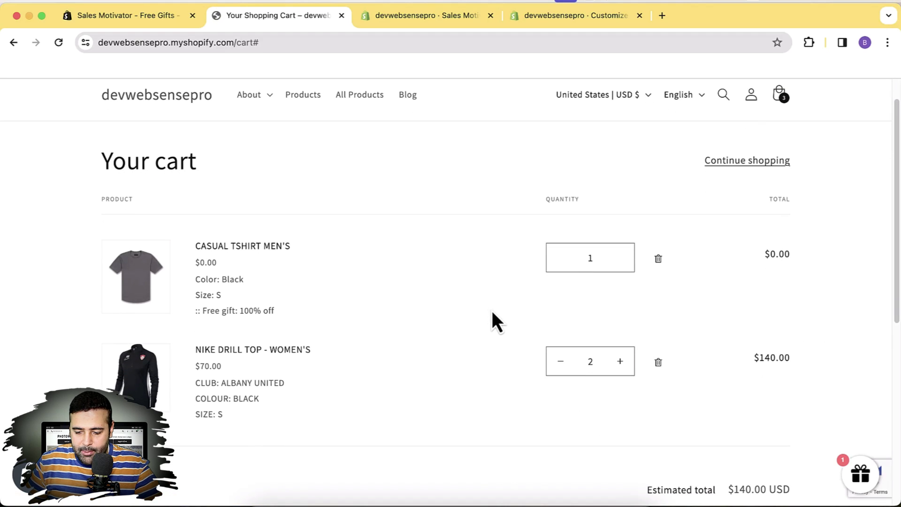
drag(277, 314, 186, 314)
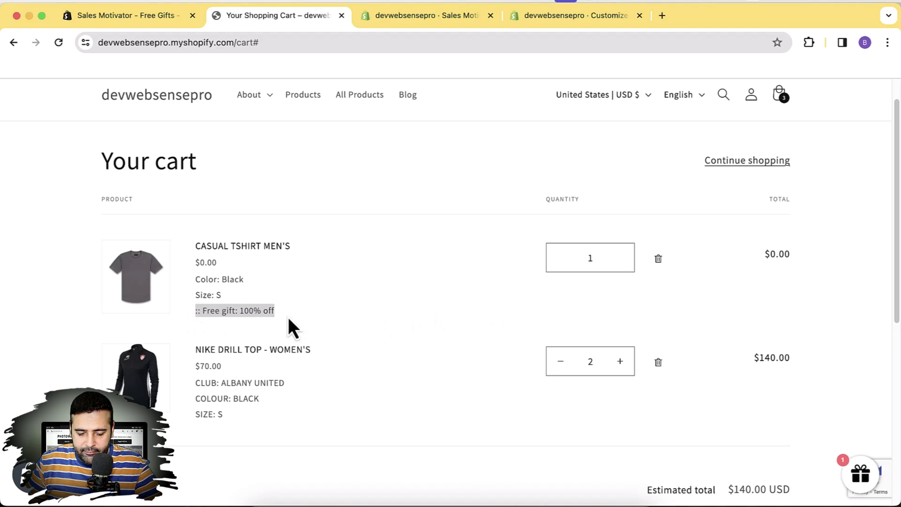
Return to the gift offers list in Sales Motivator - Free Gifts and review the offer types available for multiple products.
key(ctrl+Tab)
drag(894, 201, 888, 316)
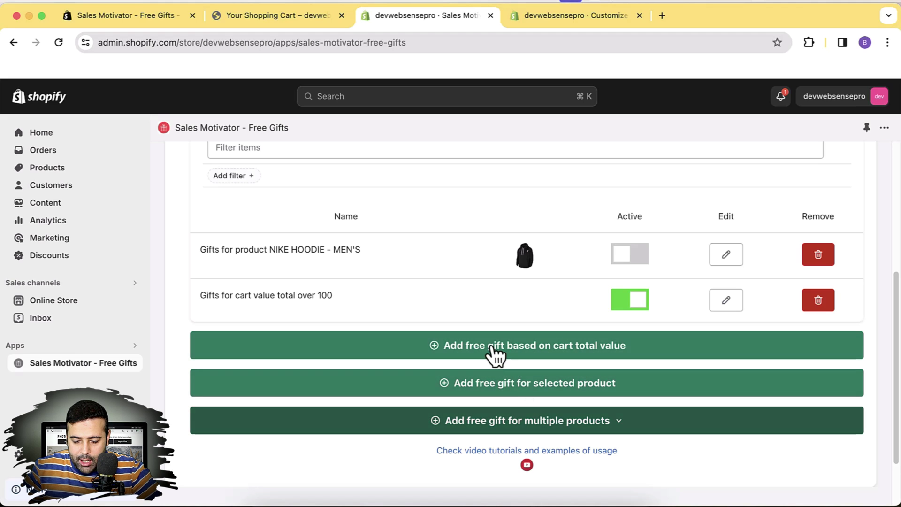
click(621, 425)
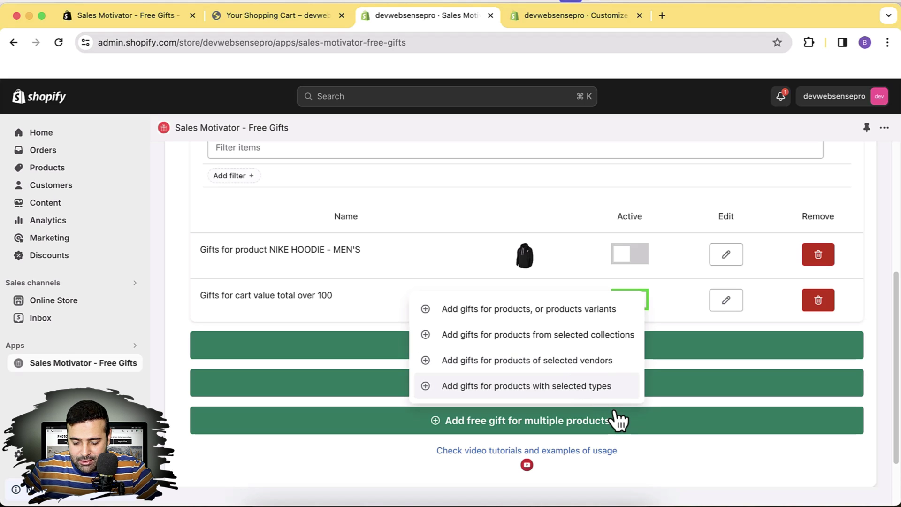
click(728, 477)
scroll(482, 360, up, 5)
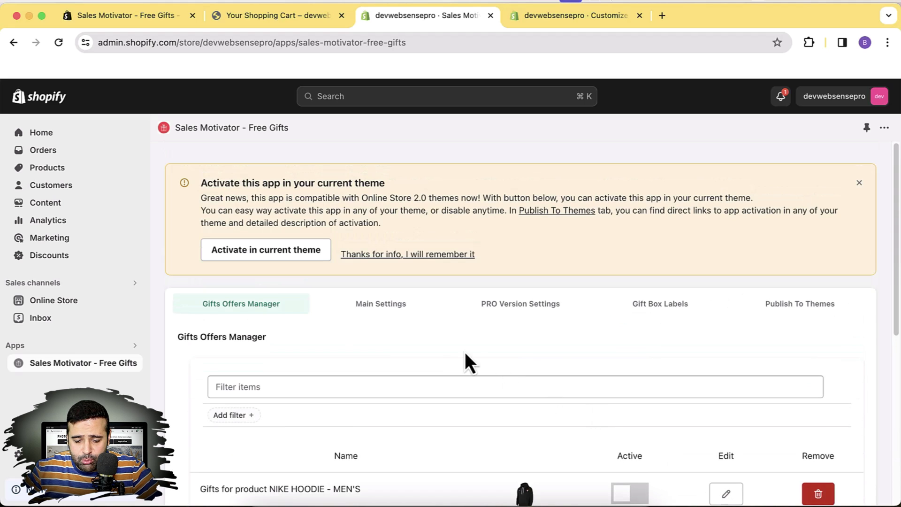
Open the app's Main Settings and examine the gift box design settings and live preview.
click(377, 313)
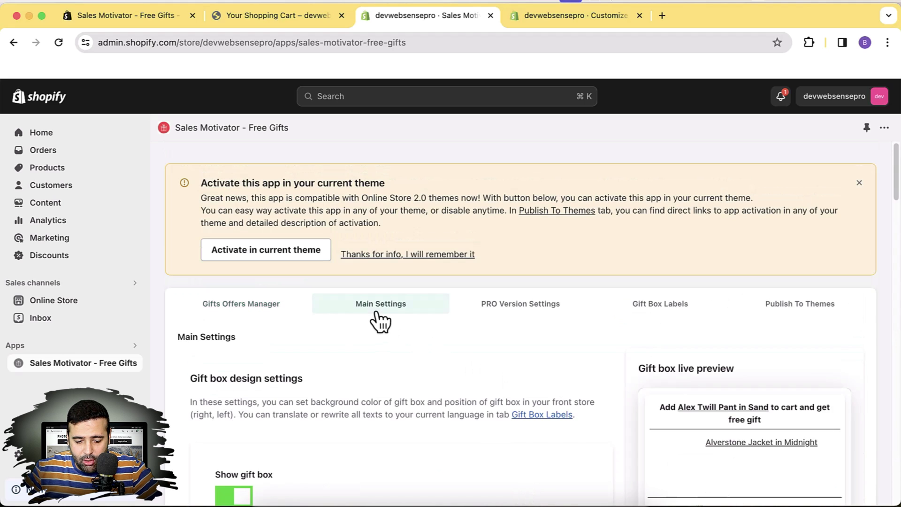
scroll(647, 241, down, 6)
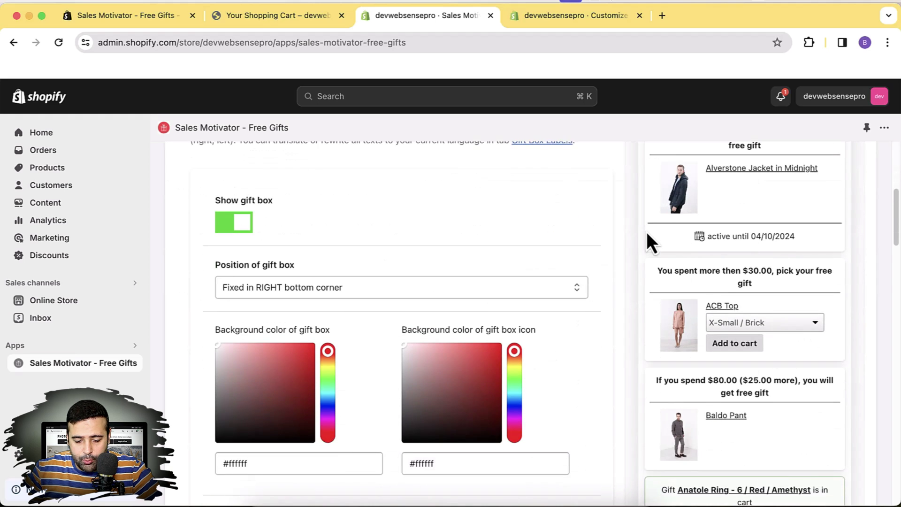
scroll(646, 231, up, 2)
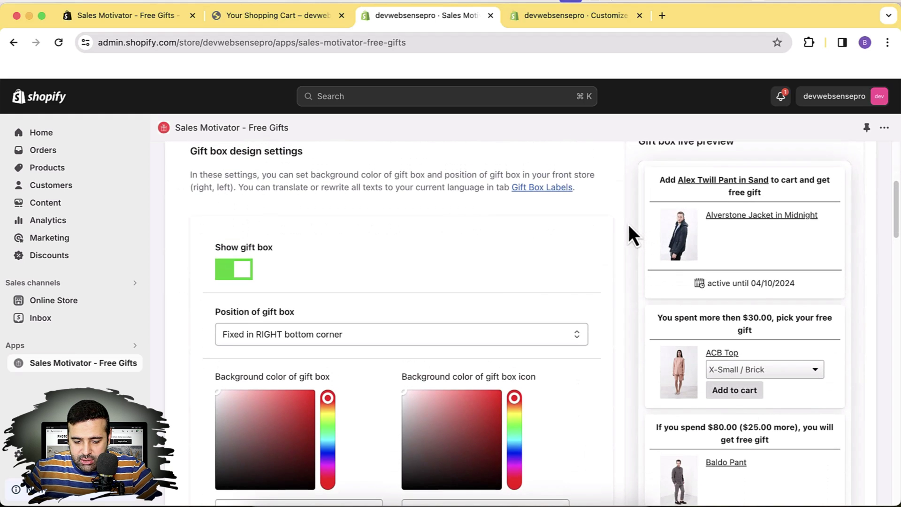
scroll(629, 225, down, 5)
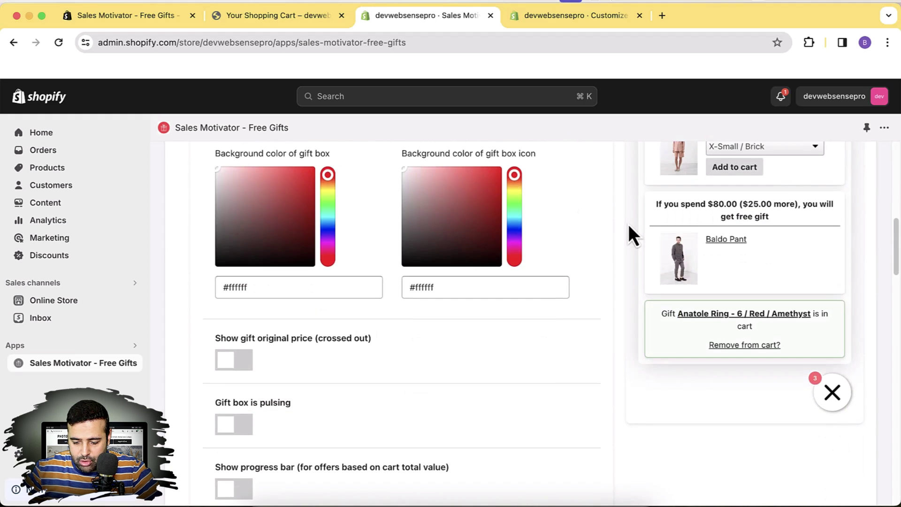
scroll(629, 235, up, 5)
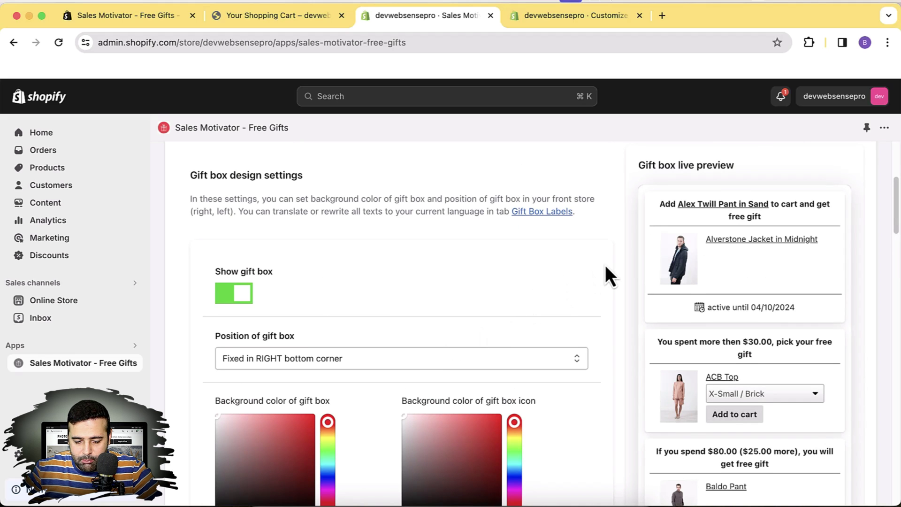
Set the position of the gift box to Fixed in LEFT bottom corner.
scroll(604, 265, down, 2)
click(560, 321)
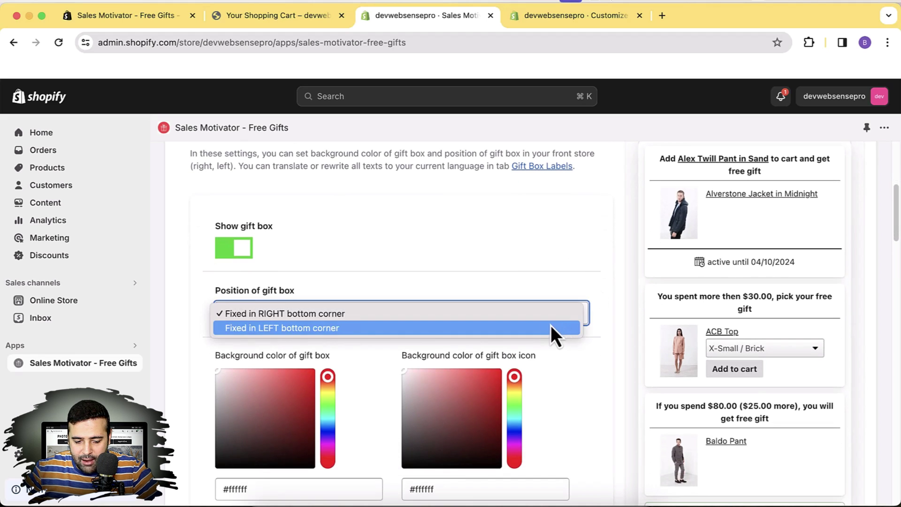
click(436, 329)
scroll(703, 314, down, 2)
scroll(838, 306, up, 2)
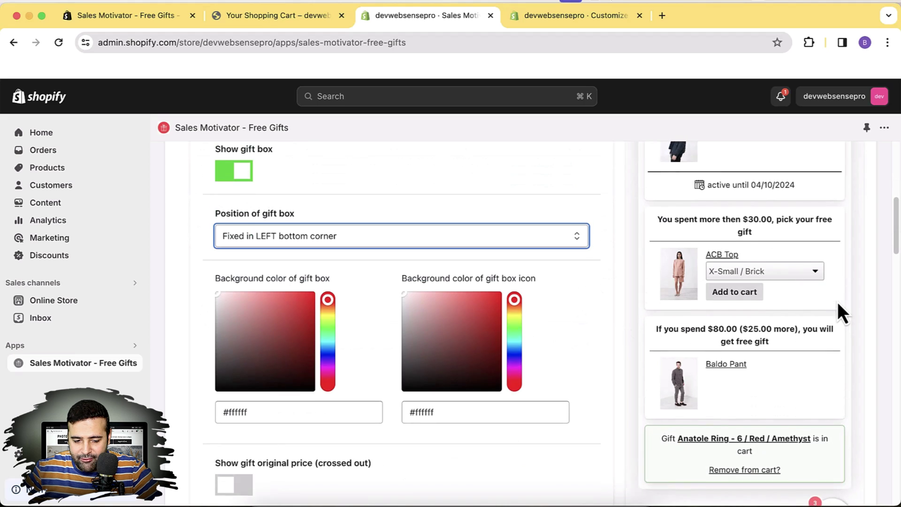
Collapse the gift box in the live preview and set its icon's background color to red #f50400.
scroll(838, 305, down, 2)
scroll(837, 306, down, 3)
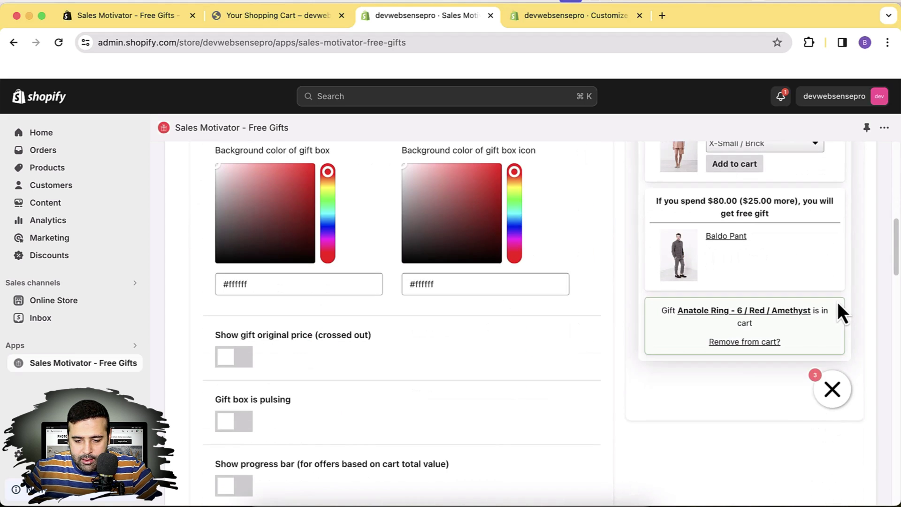
scroll(841, 312, up, 1)
click(831, 413)
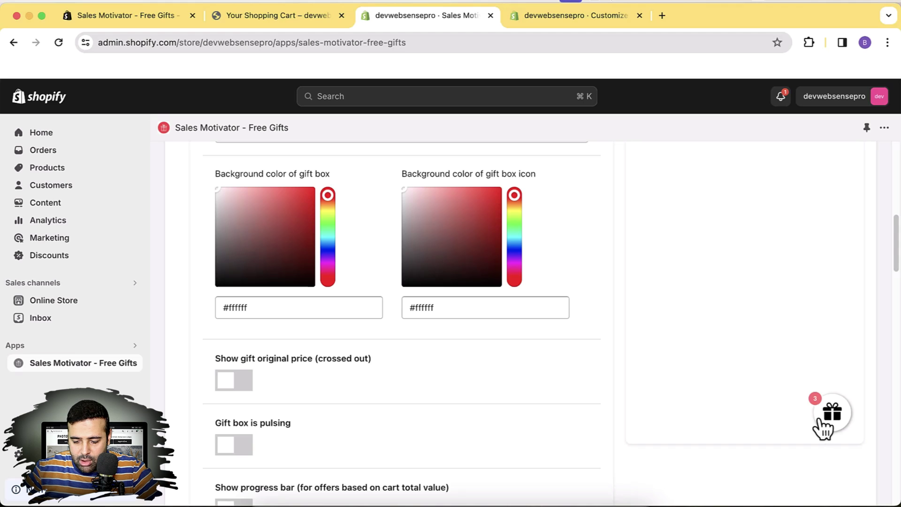
drag(406, 193, 506, 194)
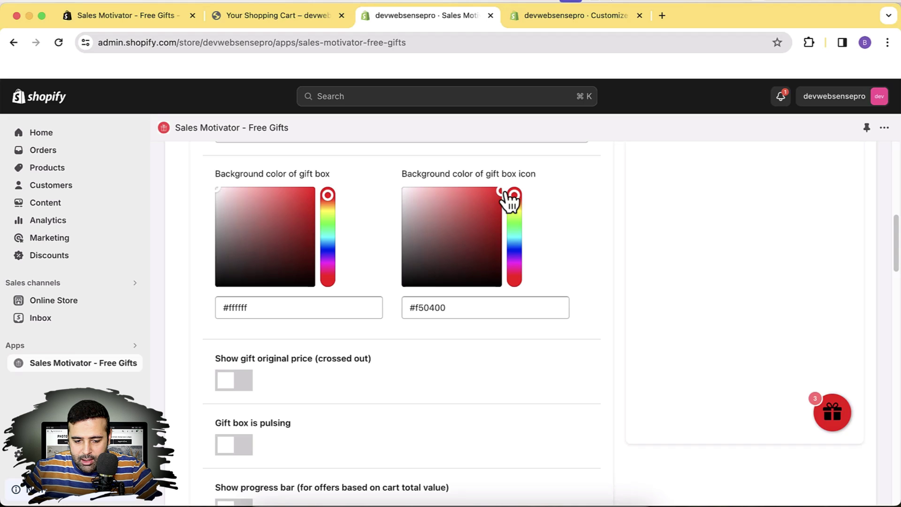
Expand the previewed gift box, set its background color to #ef8887 and check the look in the preview.
drag(216, 188, 331, 204)
click(843, 416)
scroll(844, 414, up, 1)
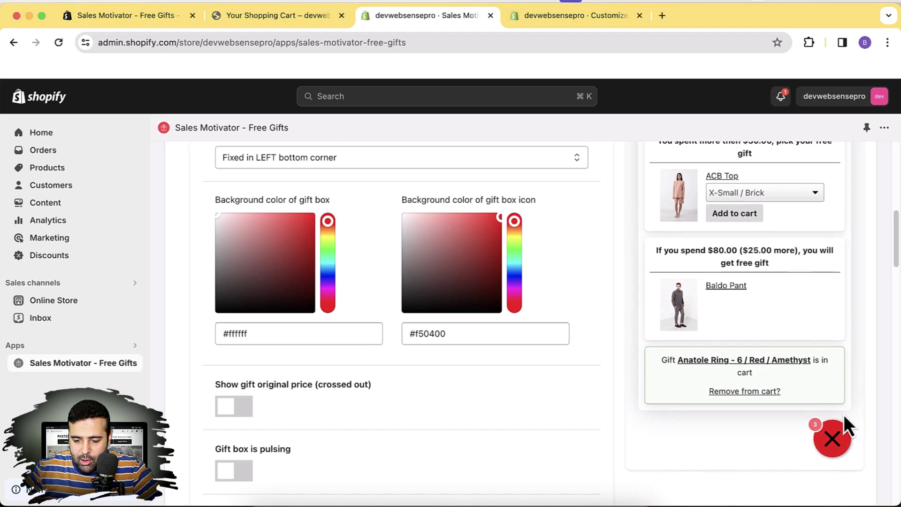
click(234, 216)
drag(240, 218, 259, 218)
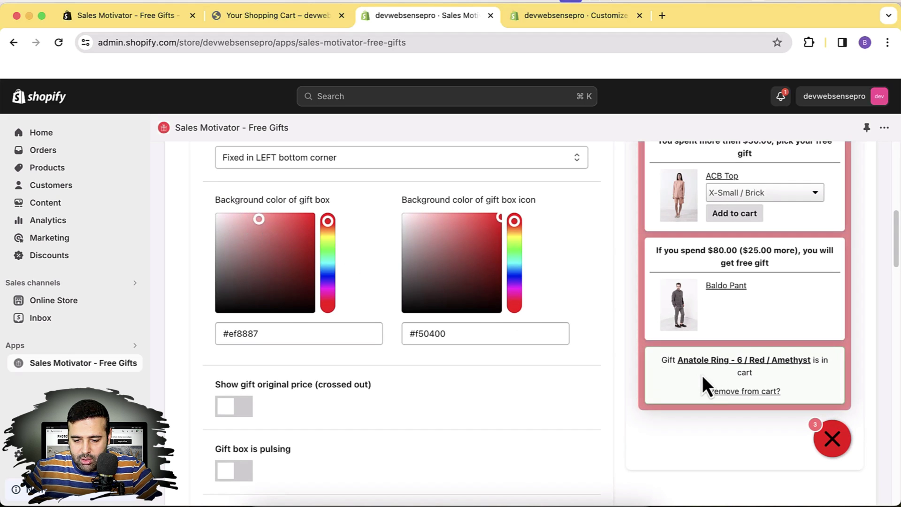
scroll(704, 380, up, 4)
scroll(701, 375, up, 5)
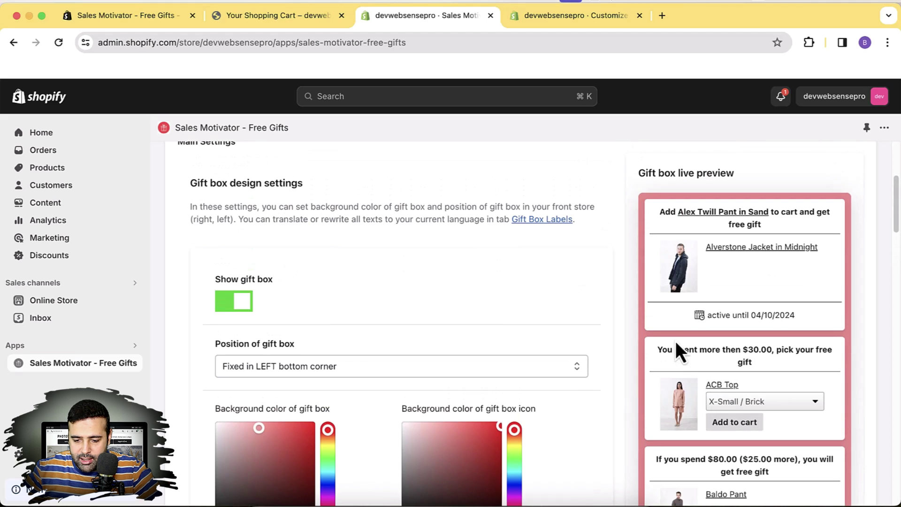
Turn on showing the gift's crossed-out original price and check the prices in the live preview.
scroll(684, 356, down, 7)
scroll(601, 249, down, 5)
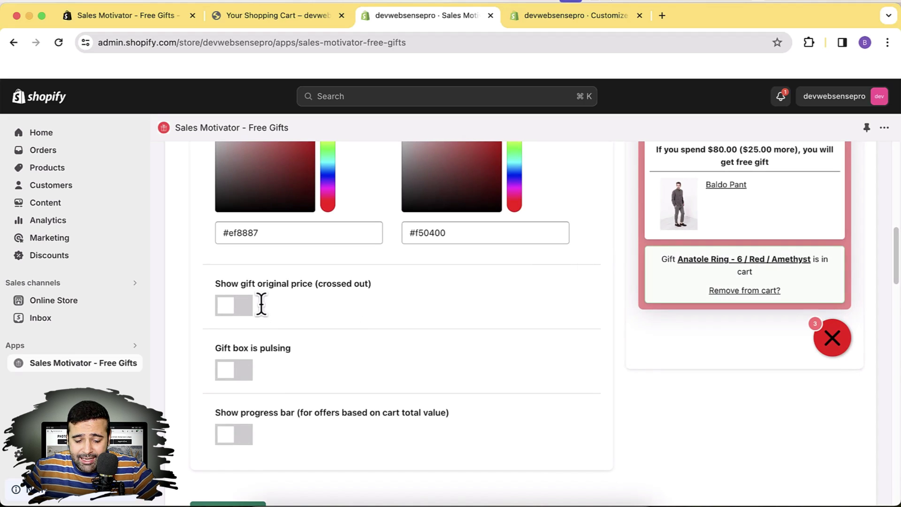
scroll(263, 309, up, 9)
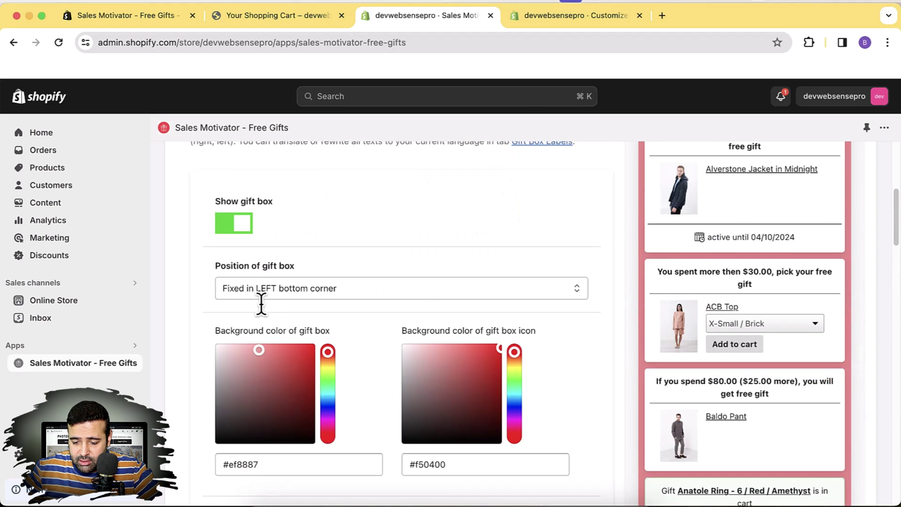
scroll(261, 306, up, 2)
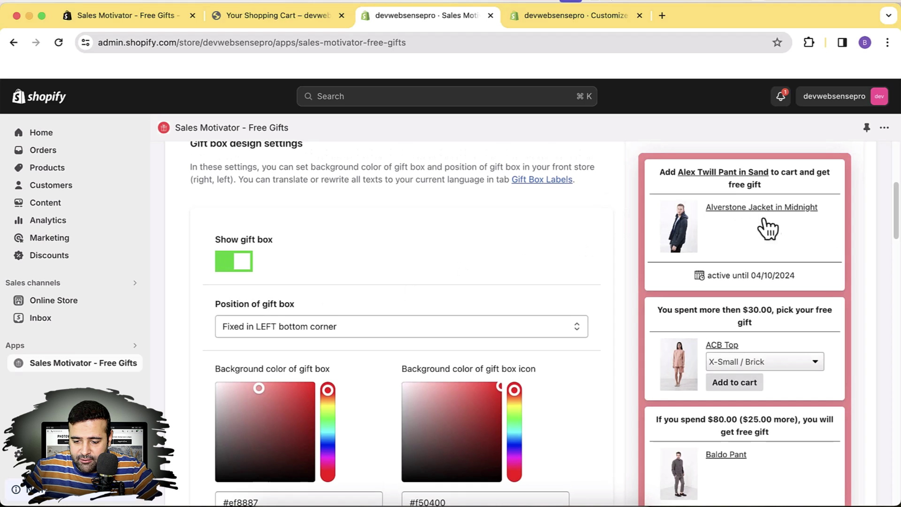
scroll(770, 226, down, 10)
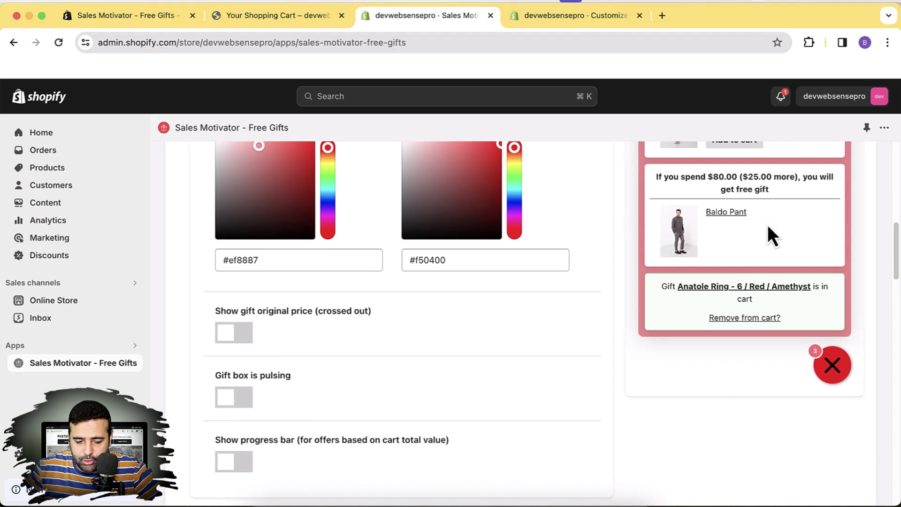
click(239, 333)
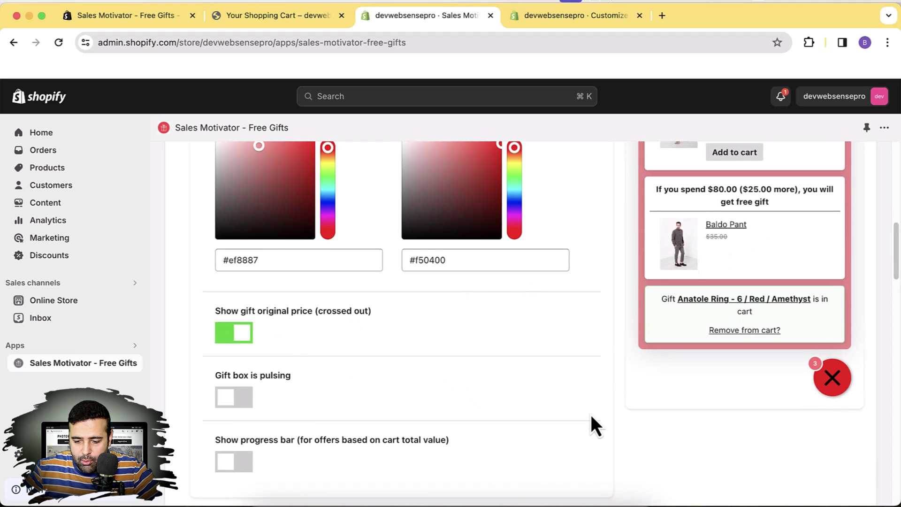
scroll(590, 415, up, 6)
scroll(590, 415, up, 8)
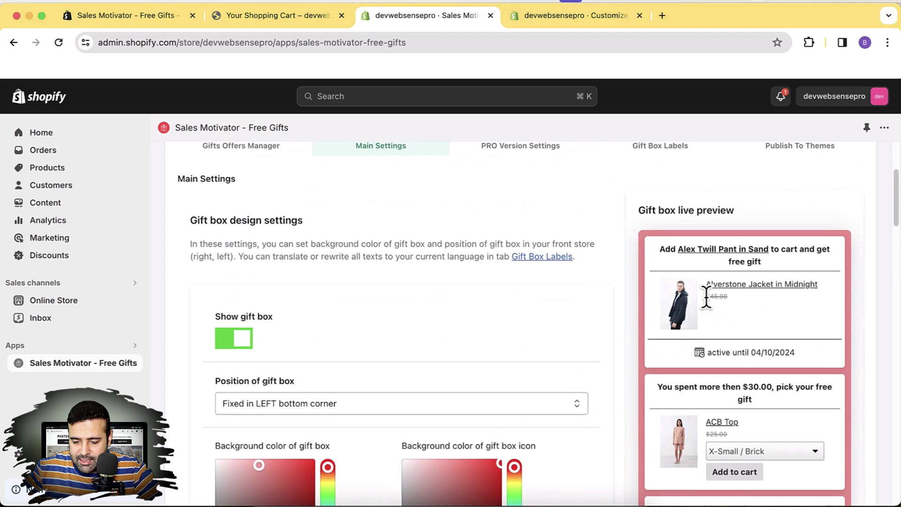
drag(706, 295, 726, 295)
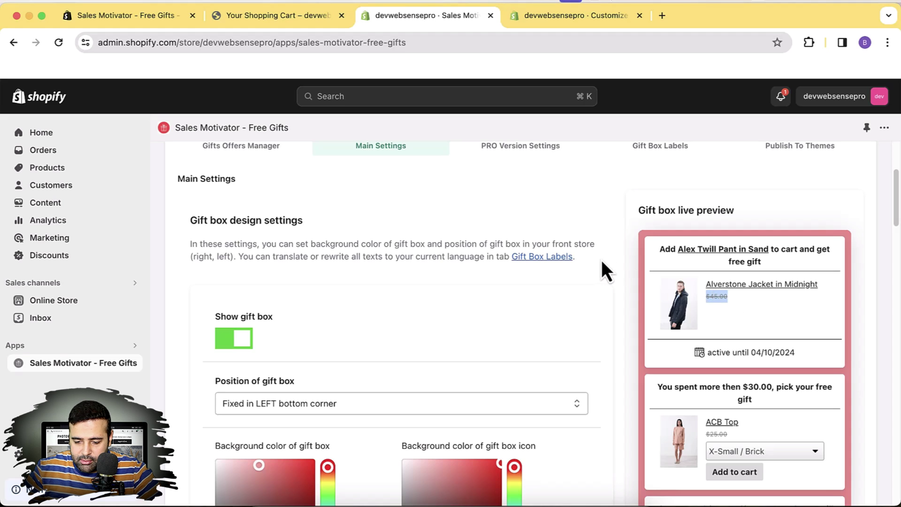
Collapse the gift box in the live preview and turn on its pulsing effect.
scroll(601, 260, down, 13)
scroll(601, 261, down, 1)
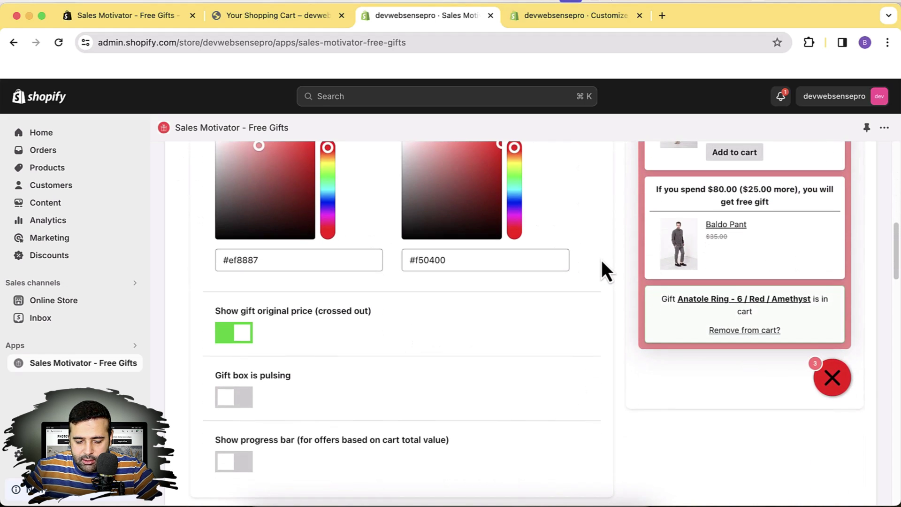
scroll(601, 260, up, 10)
scroll(603, 260, down, 9)
click(843, 400)
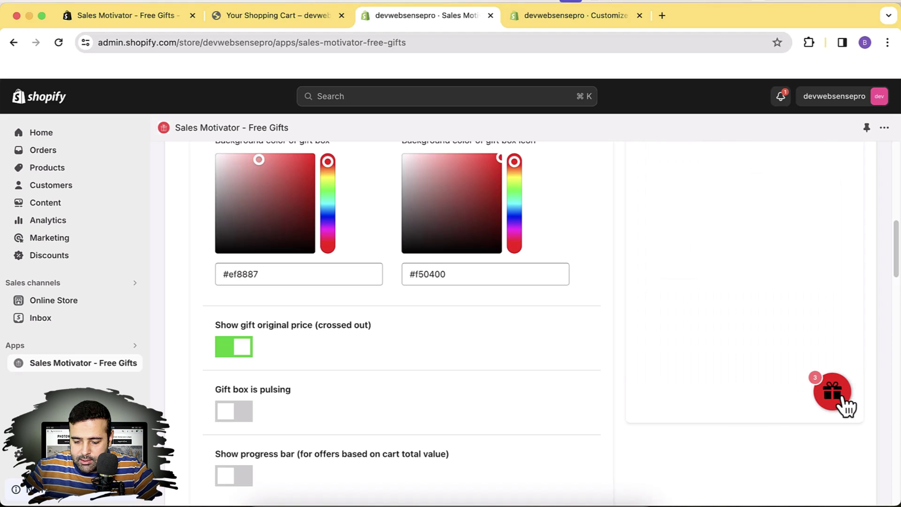
click(238, 412)
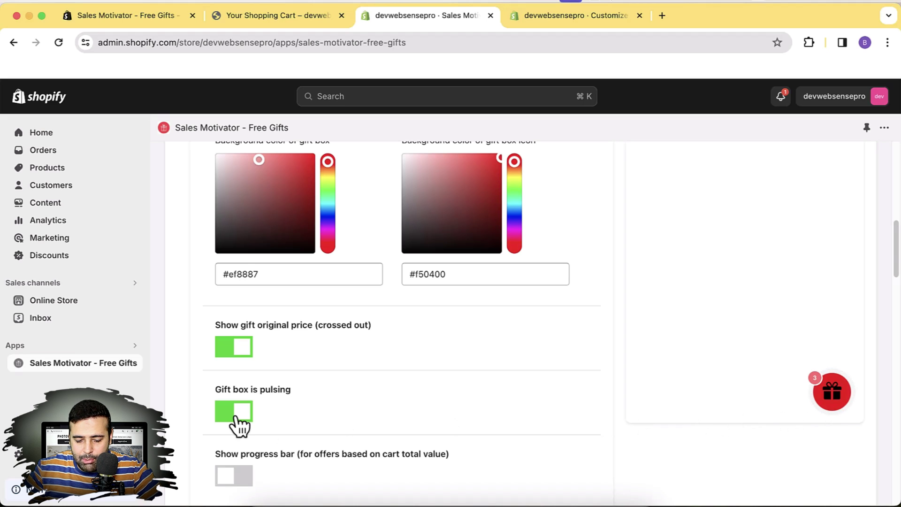
Turn on the progress bar for cart total offers, make its background color bright green, and expand the previewed gift box.
scroll(581, 269, down, 4)
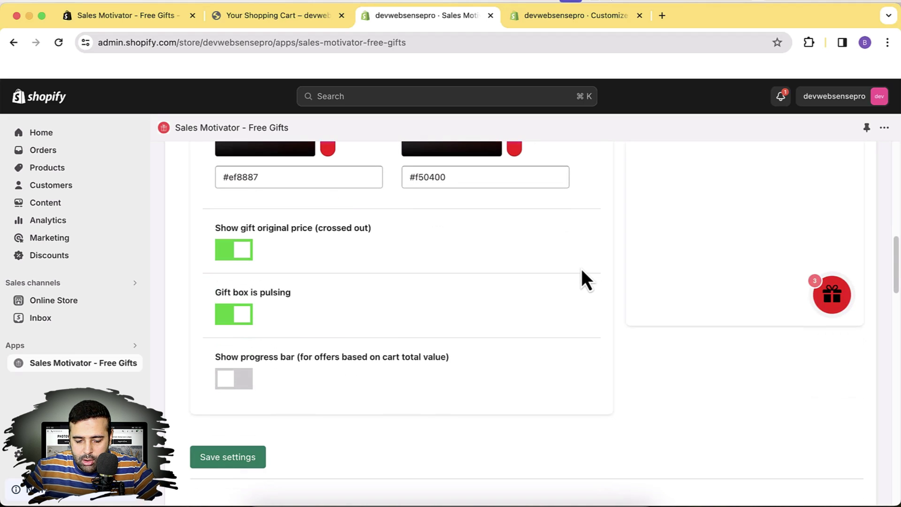
click(245, 380)
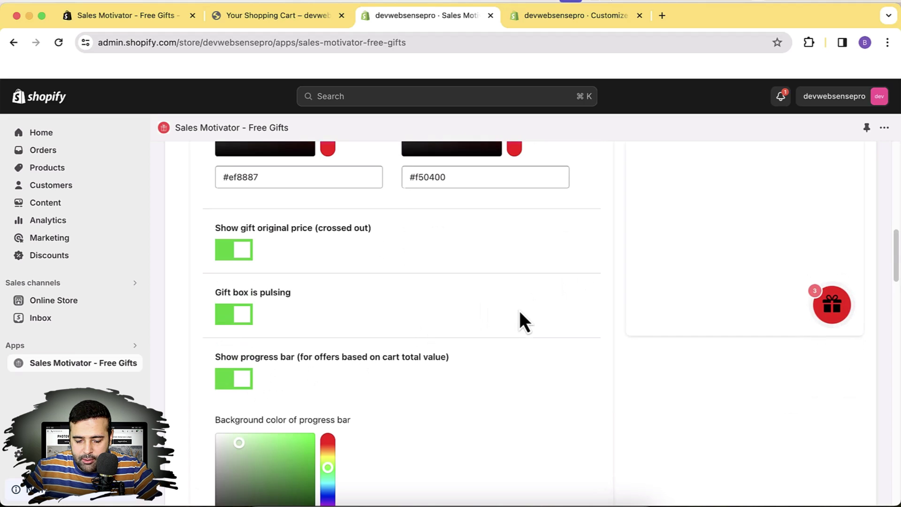
scroll(520, 319, down, 1)
scroll(519, 311, down, 3)
drag(270, 350, 334, 331)
scroll(457, 331, up, 3)
click(826, 300)
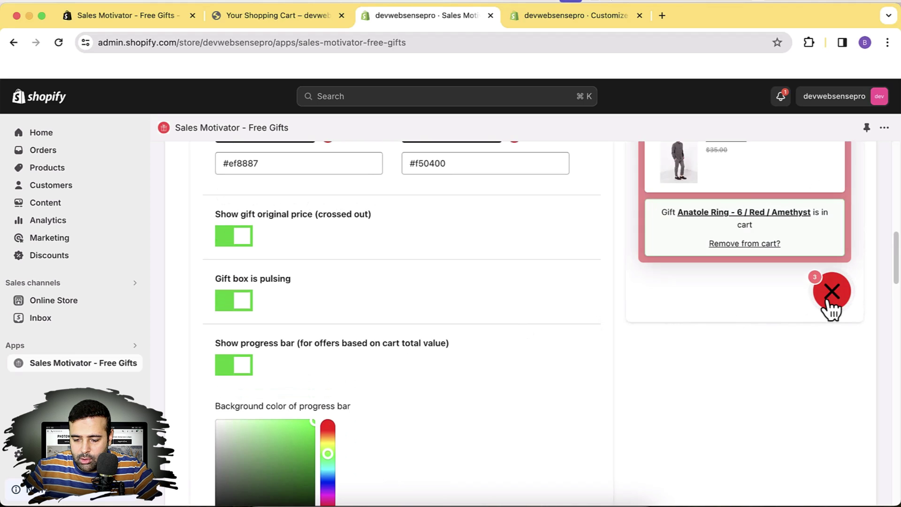
Examine the previewed gift box's $80.00 cart total offer, its remaining amount, progress bar and the Baldo Pant's crossed-out price.
scroll(828, 305, up, 5)
scroll(821, 305, up, 3)
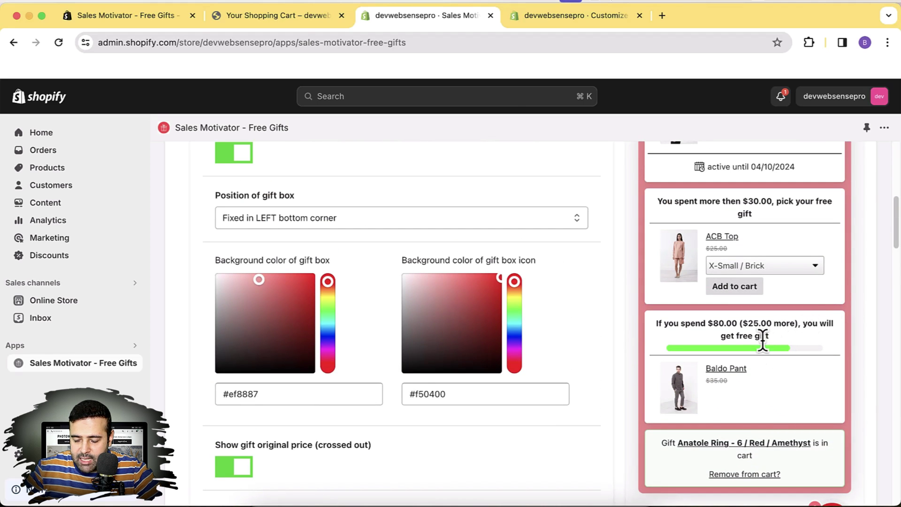
scroll(774, 324, up, 4)
scroll(788, 291, down, 4)
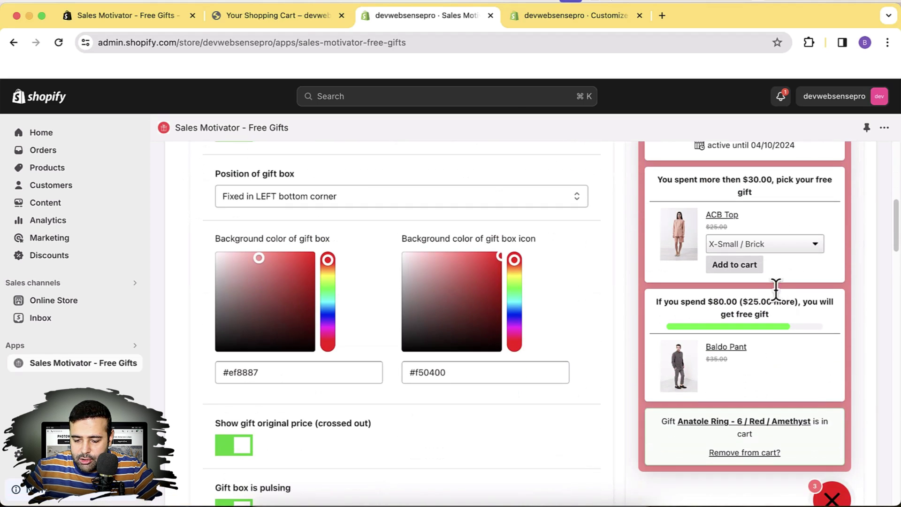
drag(655, 301, 732, 304)
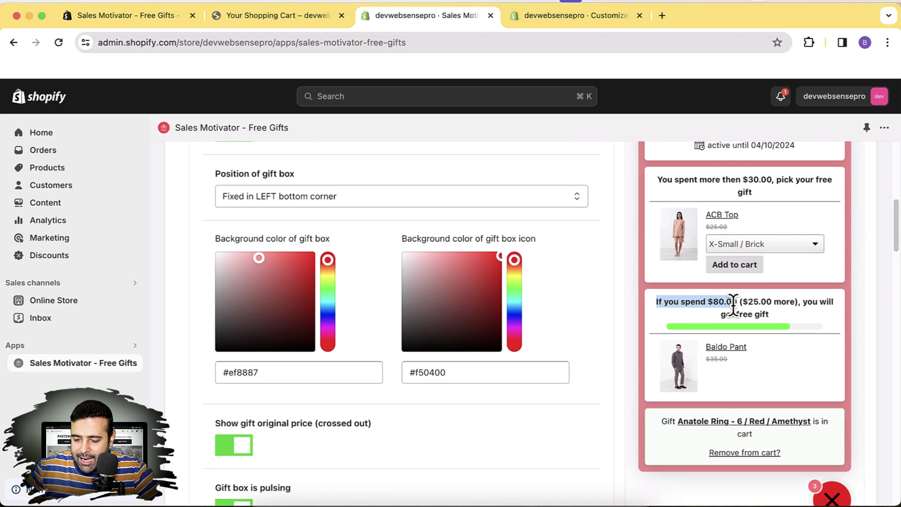
double_click(762, 303)
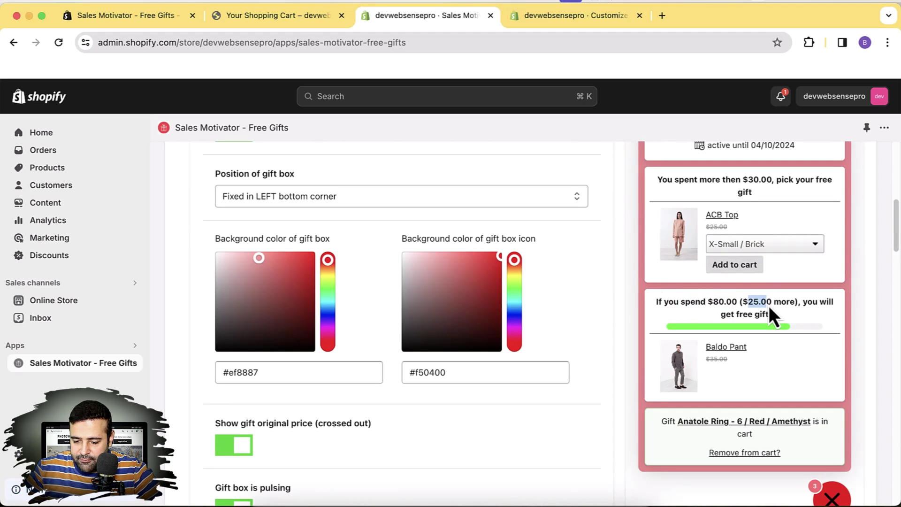
drag(746, 304, 759, 303)
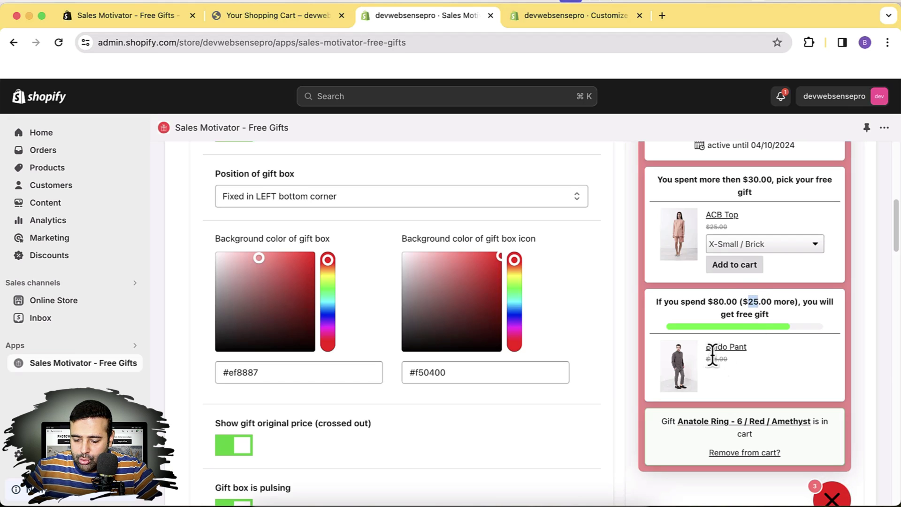
drag(709, 359, 724, 359)
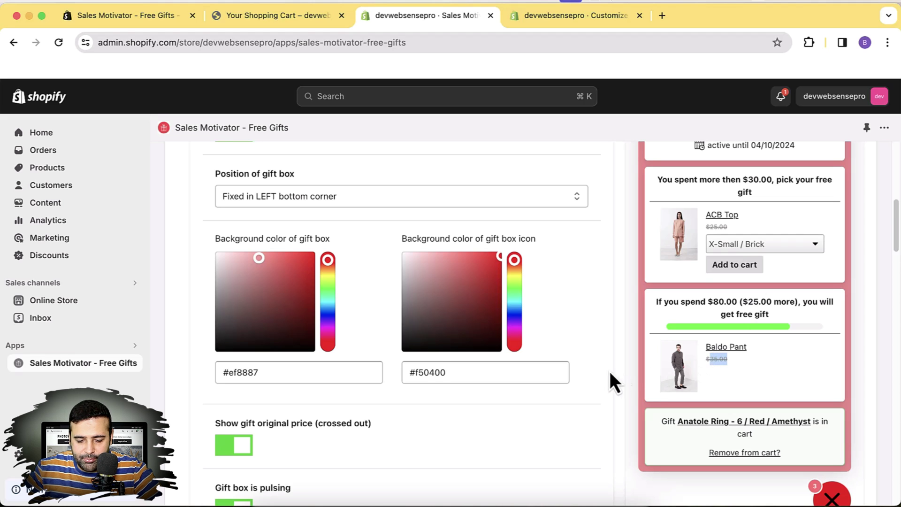
scroll(601, 371, down, 2)
scroll(601, 372, up, 8)
scroll(601, 371, down, 9)
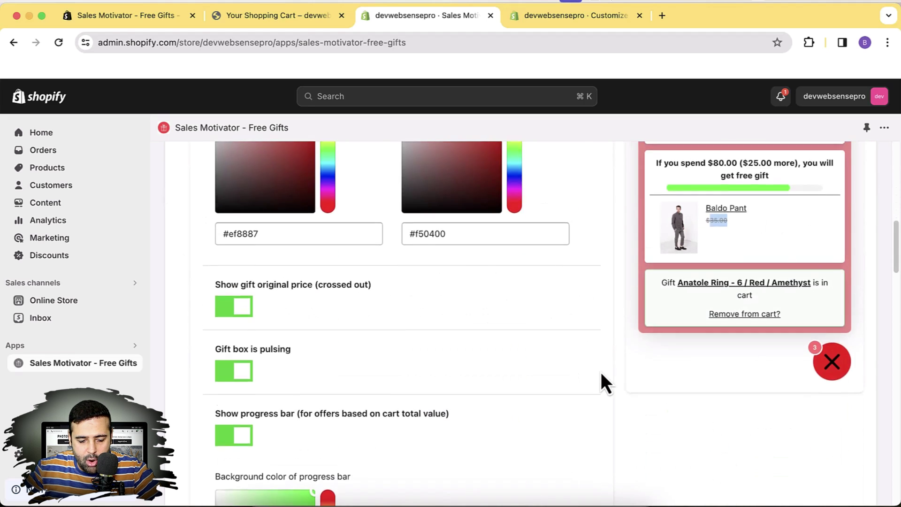
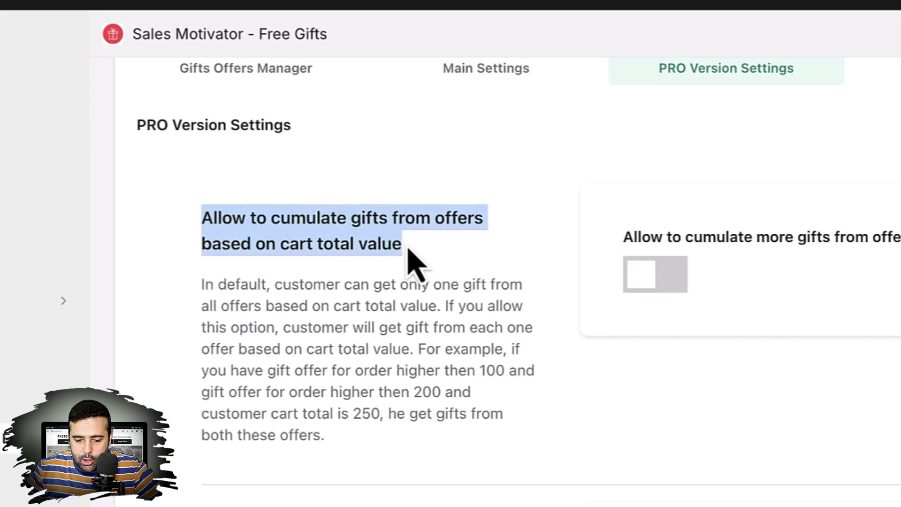
Read the PRO version explanation of cumulating gifts from cart total offers, including its 100 and 200 order thresholds.
double_click(490, 370)
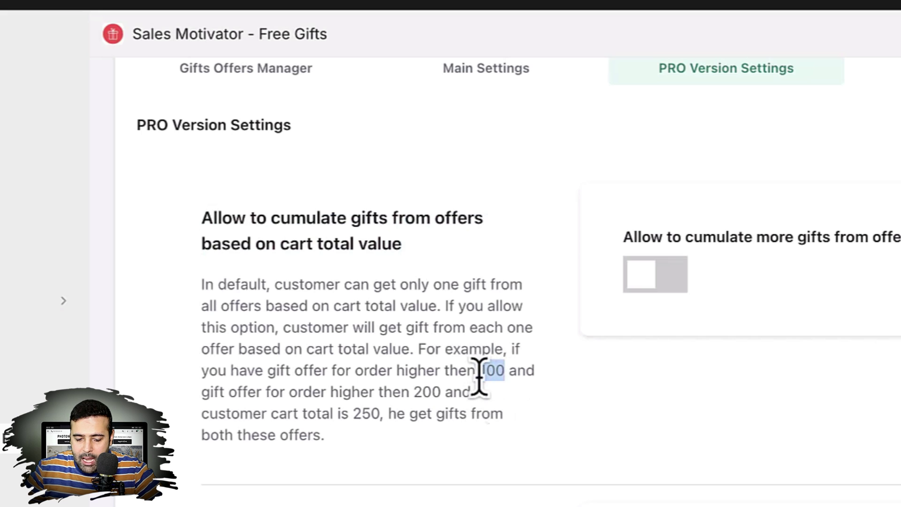
drag(413, 393, 442, 393)
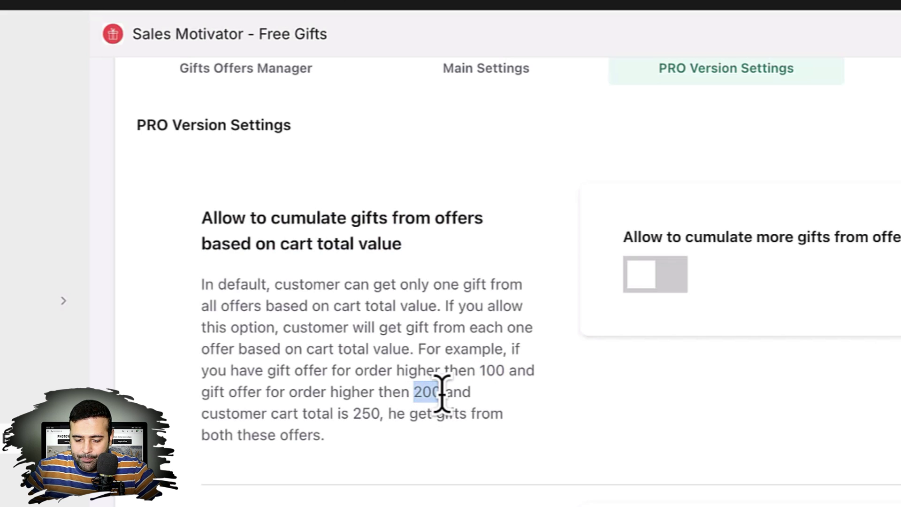
click(396, 406)
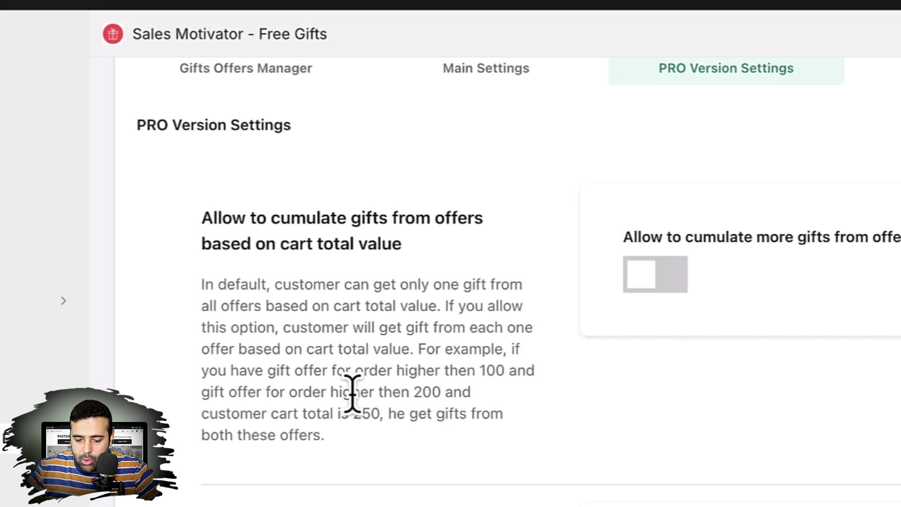
drag(411, 392, 441, 390)
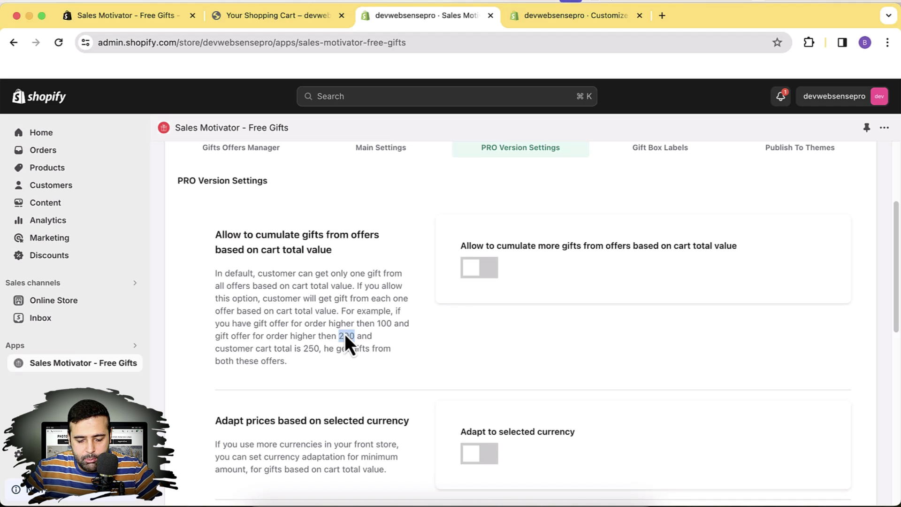
Read the setting for adapting prices to the selected currency and try switching Adapt to selected currency on and back off.
scroll(345, 334, down, 3)
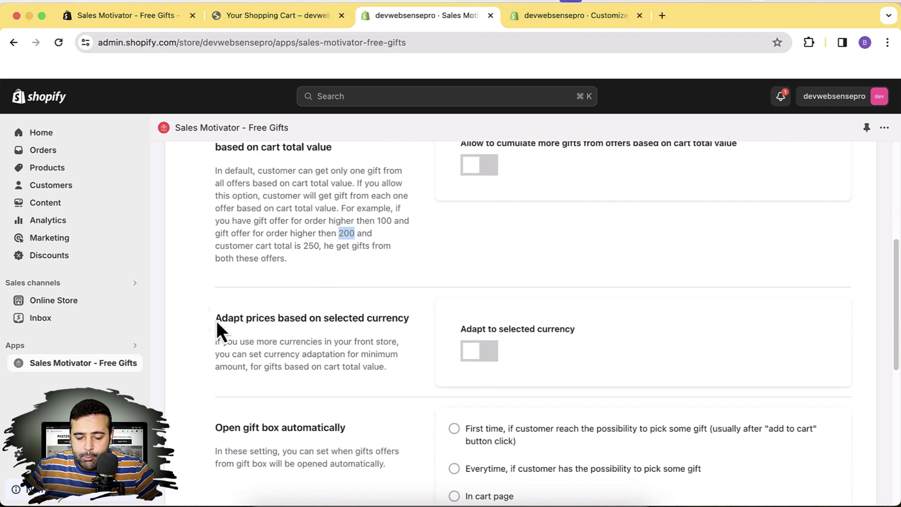
drag(216, 320, 389, 372)
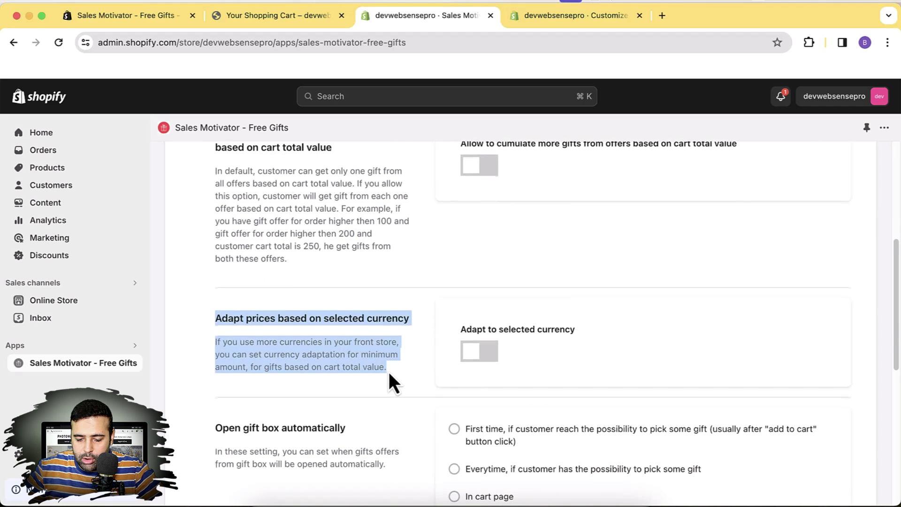
scroll(412, 366, up, 2)
scroll(460, 354, down, 2)
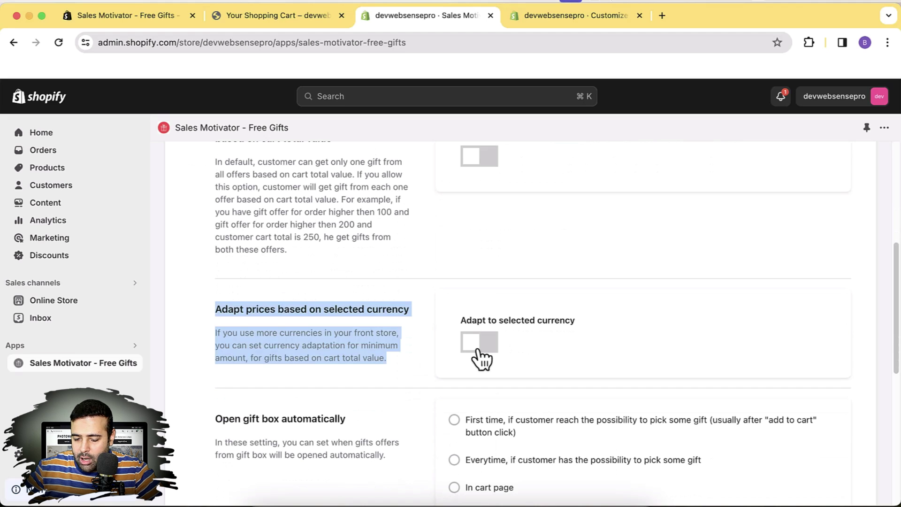
click(477, 350)
click(490, 347)
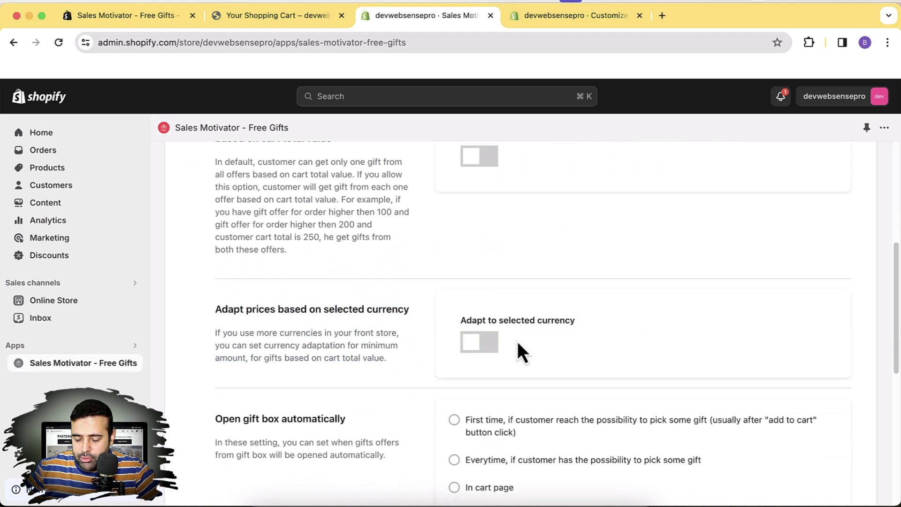
scroll(662, 326, up, 3)
scroll(662, 326, up, 1)
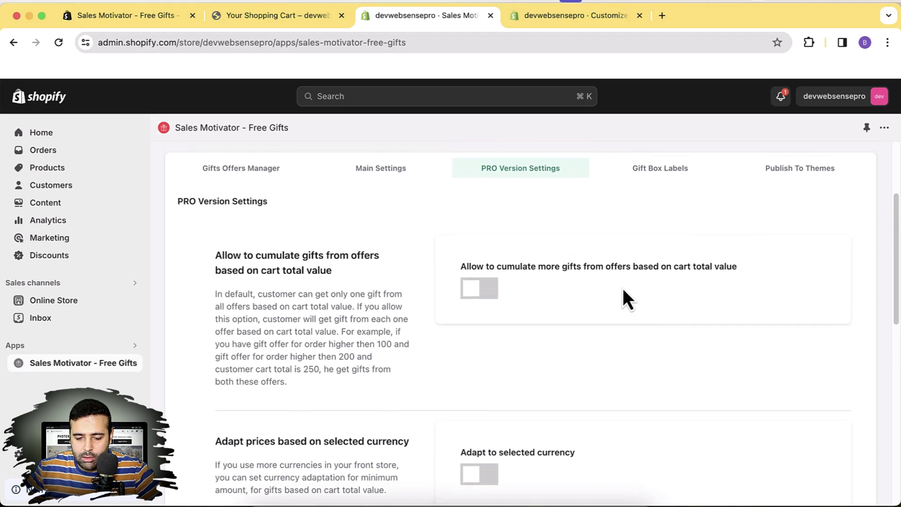
scroll(575, 243, up, 3)
click(584, 246)
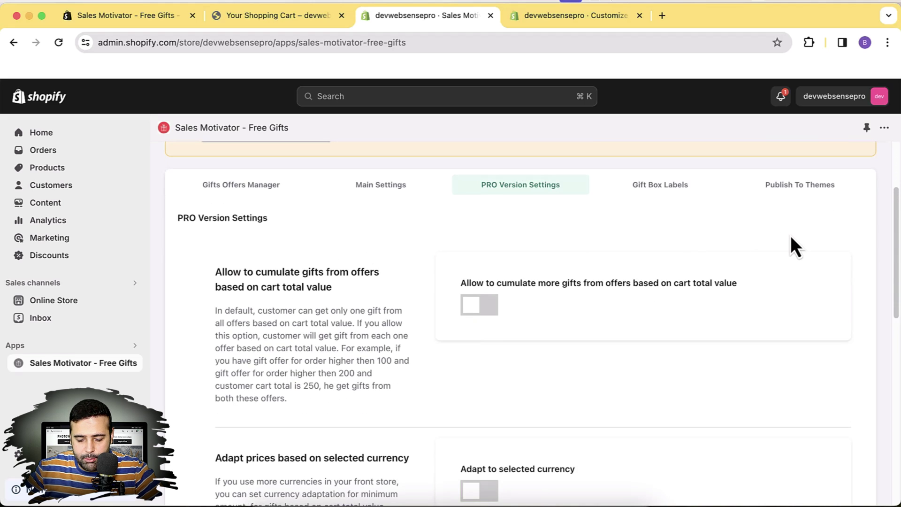
Review the options for opening the gift box automatically, and expand the gift box on the storefront's cart page for comparison.
scroll(790, 246, down, 7)
scroll(791, 237, up, 1)
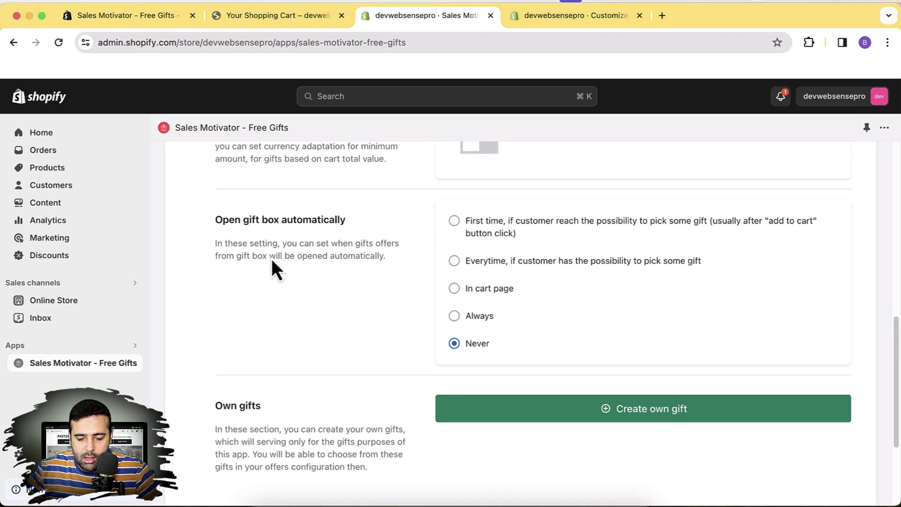
click(277, 23)
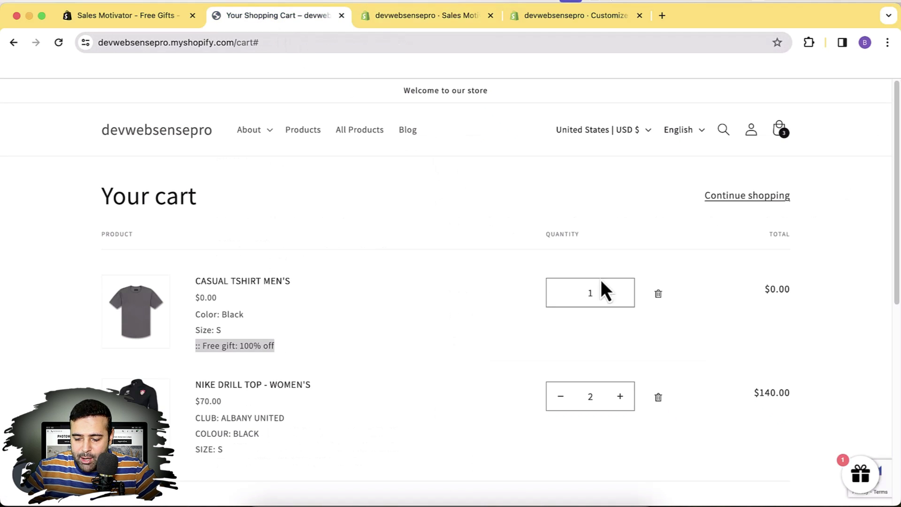
click(860, 478)
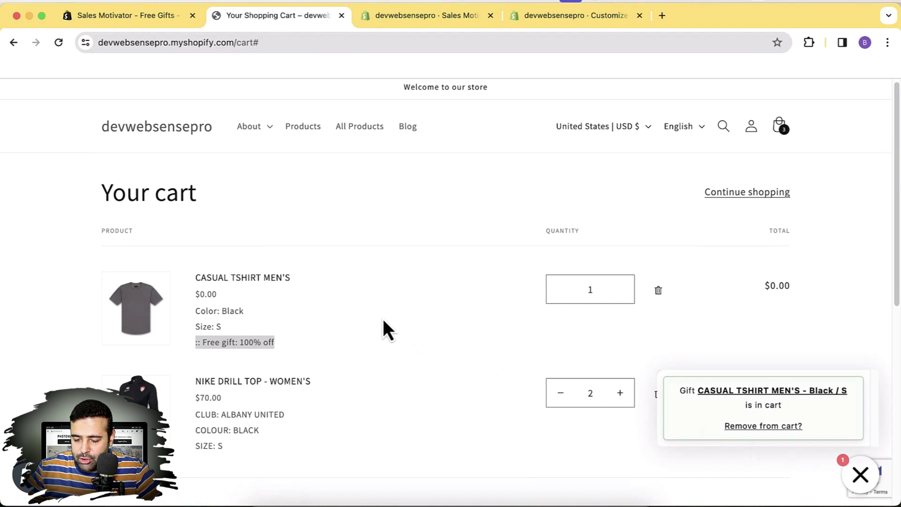
Set the gift box to open automatically in the cart page and save the PRO version settings.
click(452, 27)
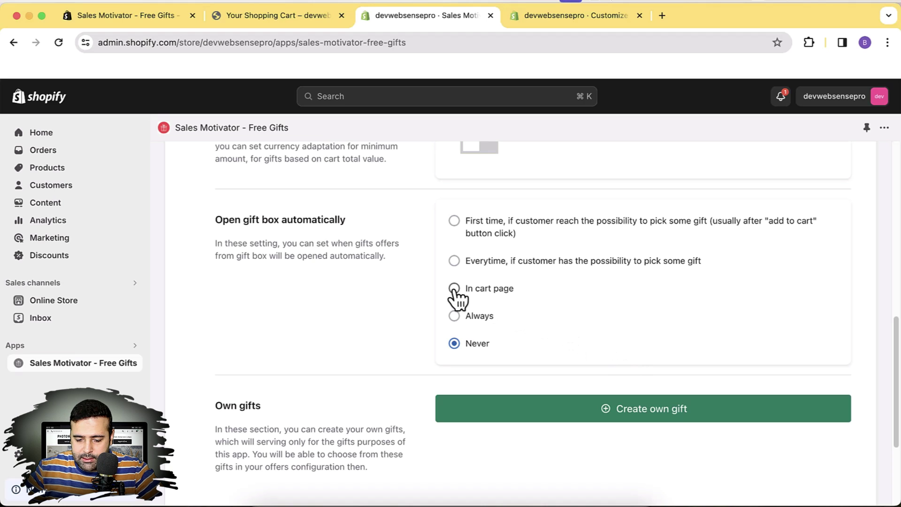
scroll(316, 367, down, 3)
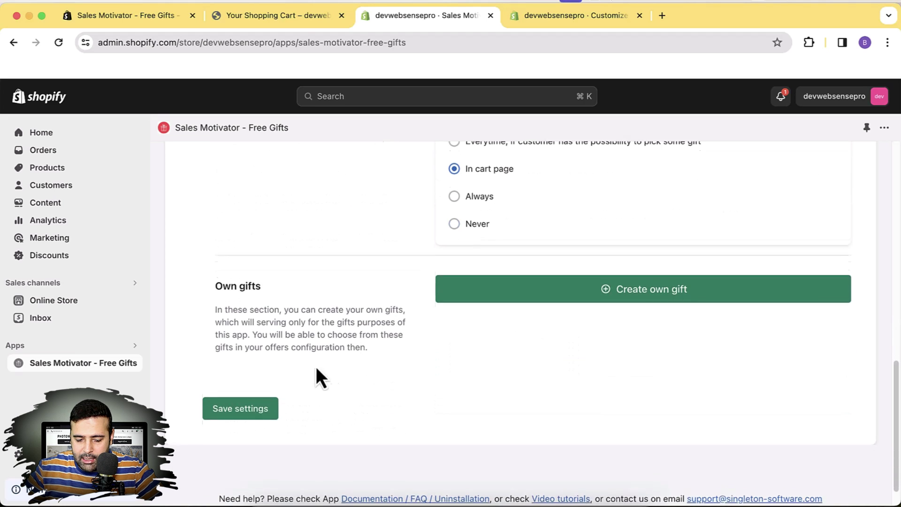
click(257, 400)
scroll(344, 364, up, 3)
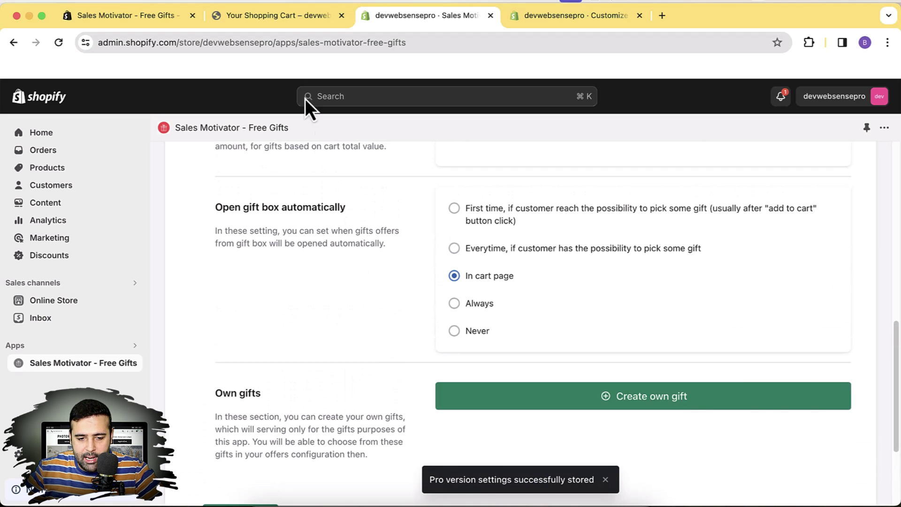
Collapse the gift box on the storefront's cart page and remove the NIKE DRILL TOP - WOMEN'S and CASUAL TSHIRT MEN'S from the cart.
click(293, 25)
scroll(728, 225, down, 2)
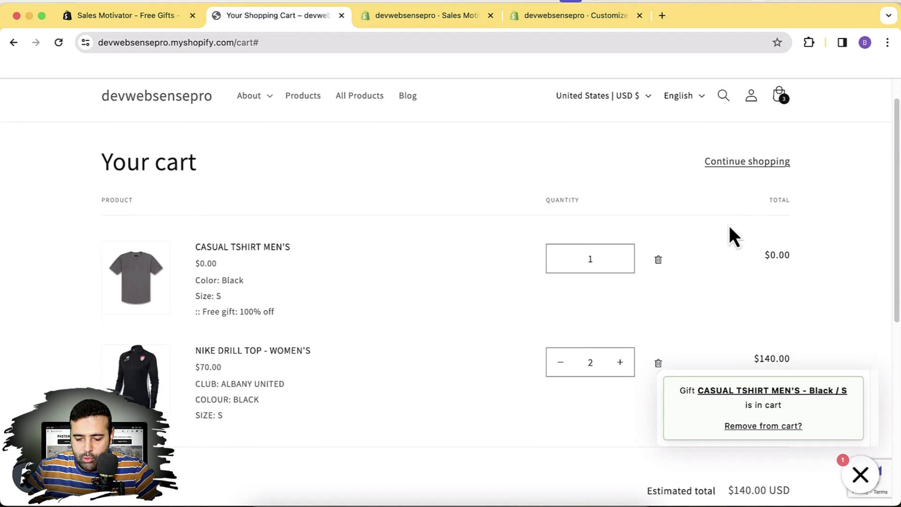
click(860, 474)
scroll(744, 439, up, 2)
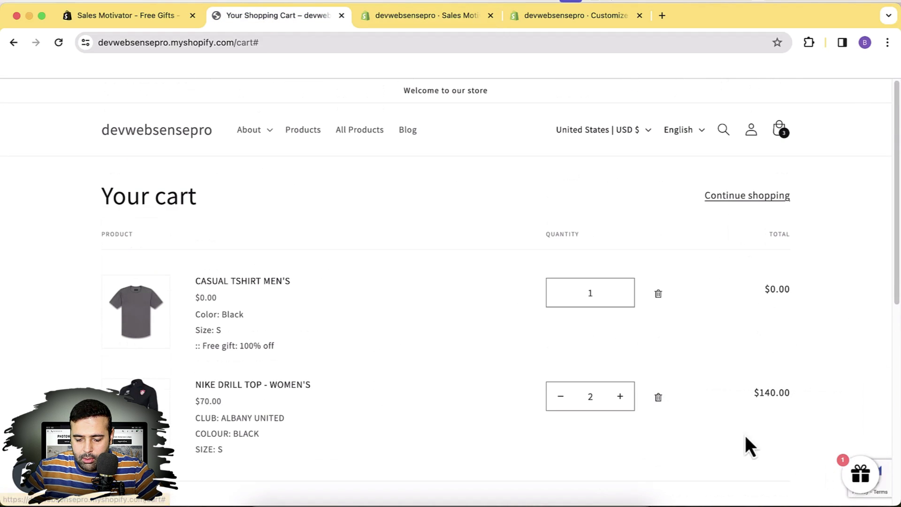
click(657, 398)
click(660, 295)
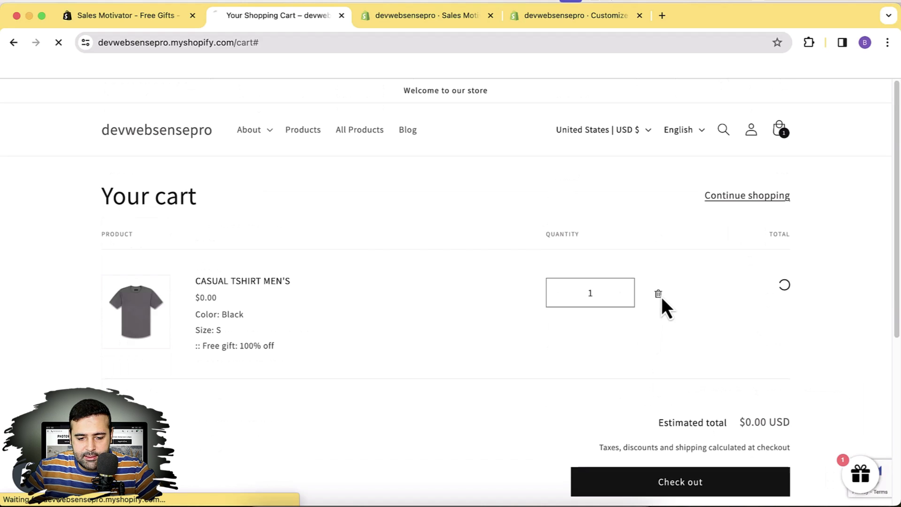
Add two NIKE DRILL TOP - WOMEN'S in size S to the cart from the All Products collection.
click(359, 139)
scroll(358, 141, down, 3)
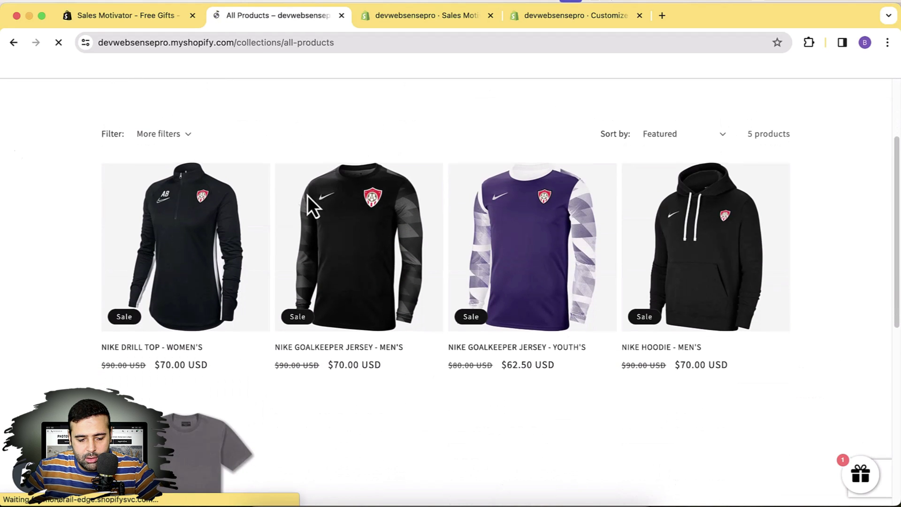
click(218, 315)
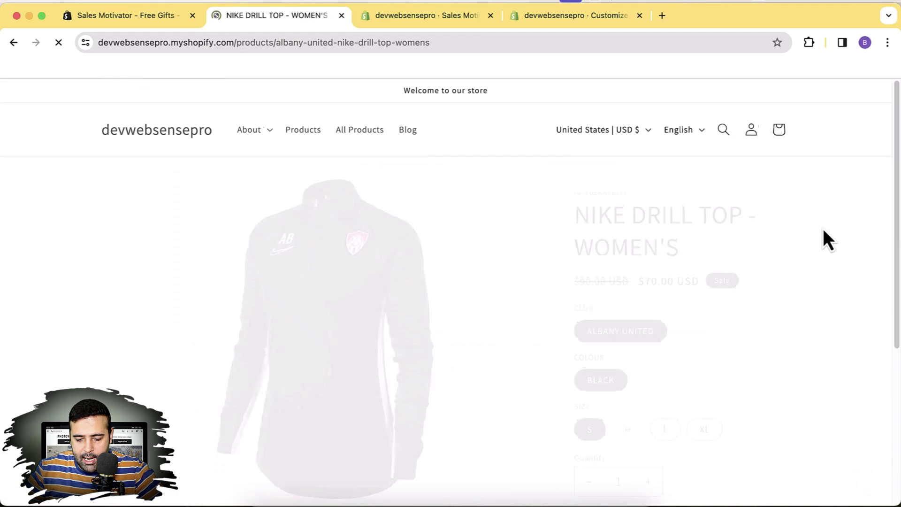
double_click(612, 364)
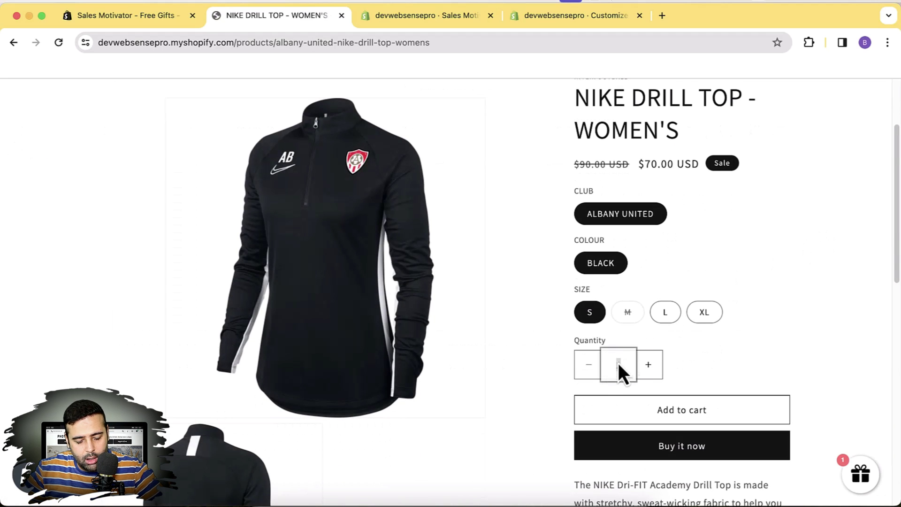
text(2)
scroll(811, 287, down, 1)
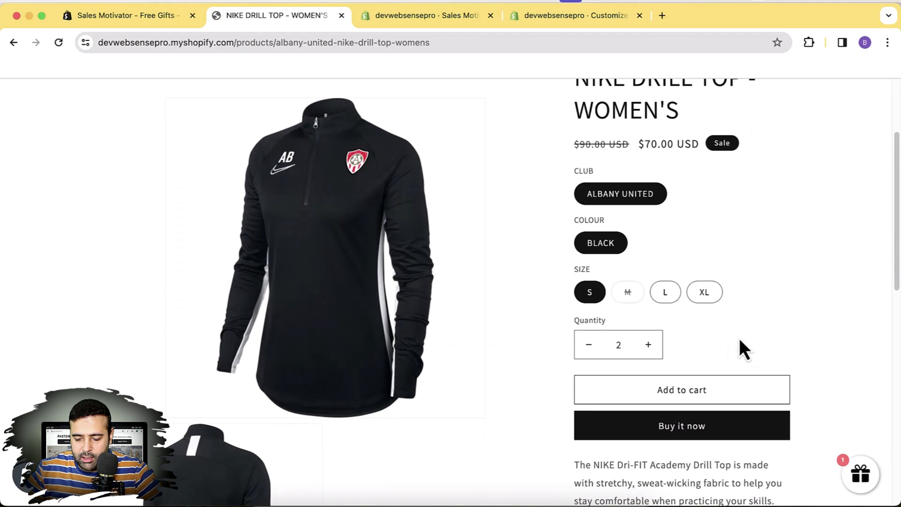
click(664, 397)
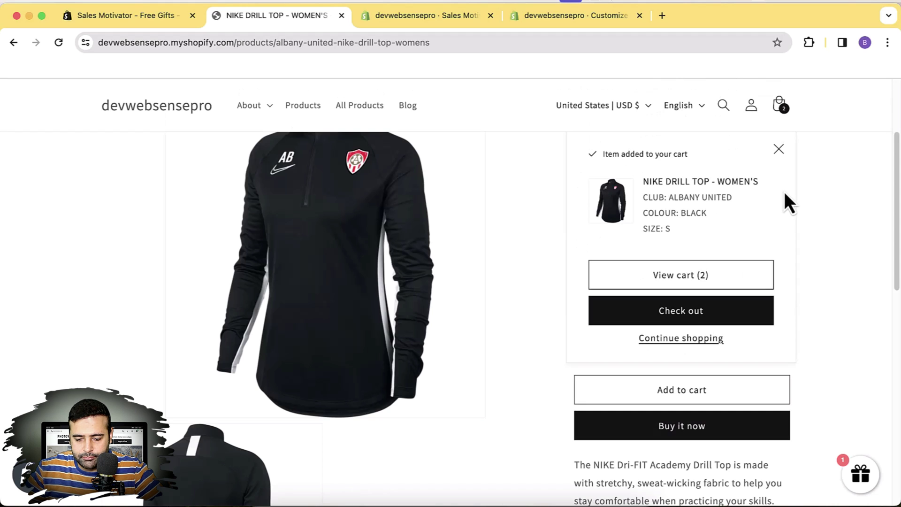
View the cart to check whether the gift box opens automatically, comparing it with the app's automatic opening setting.
click(719, 284)
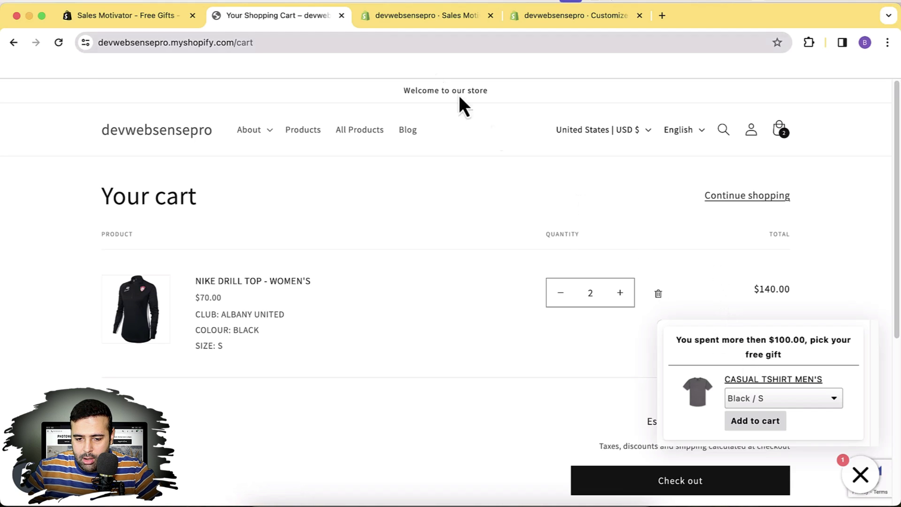
click(390, 18)
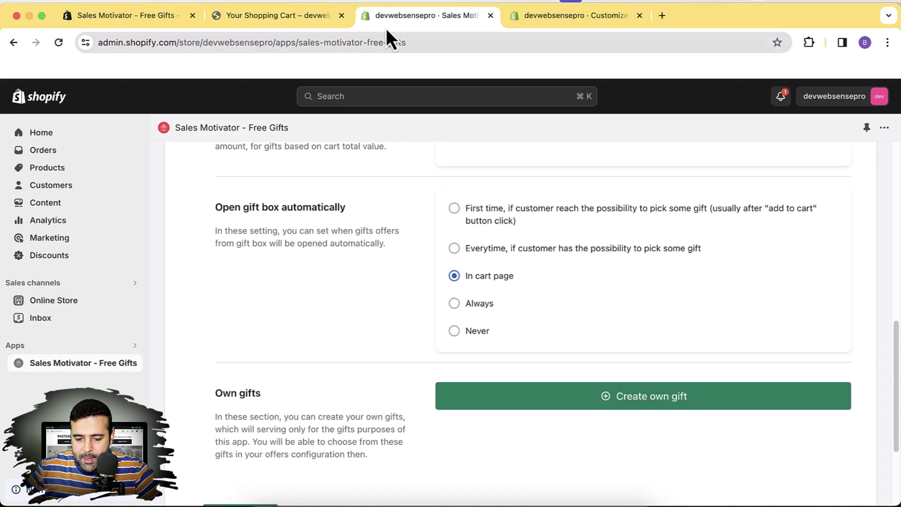
click(280, 20)
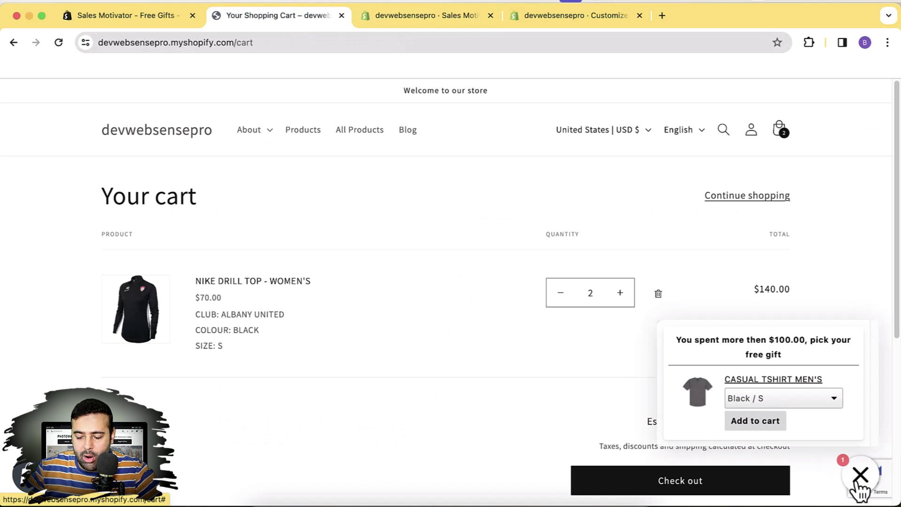
Return to the app's PRO version settings and review the automatic gift box opening and own gifts sections.
click(418, 15)
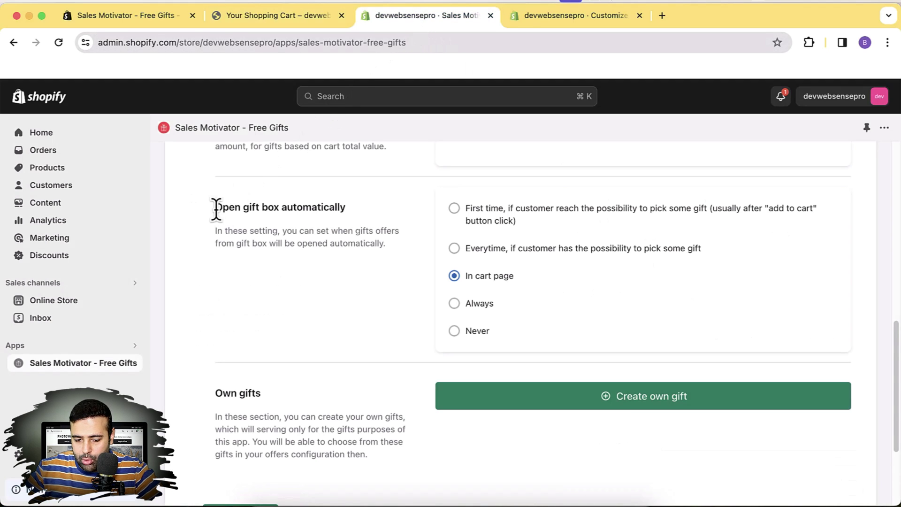
drag(216, 208, 387, 244)
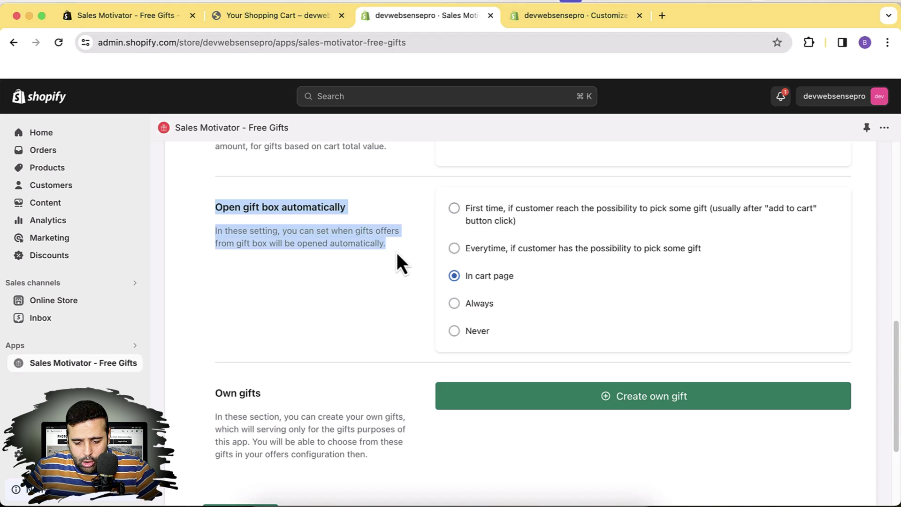
scroll(366, 277, down, 1)
drag(212, 366, 373, 434)
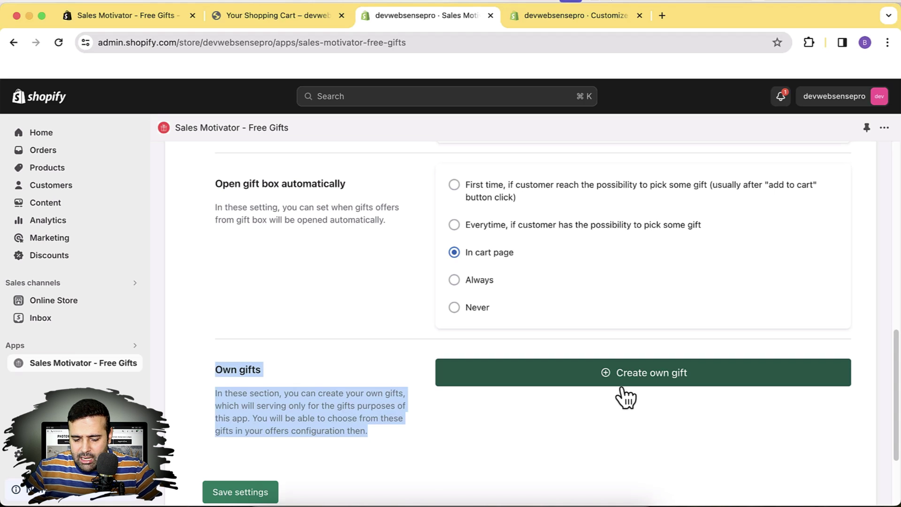
click(278, 368)
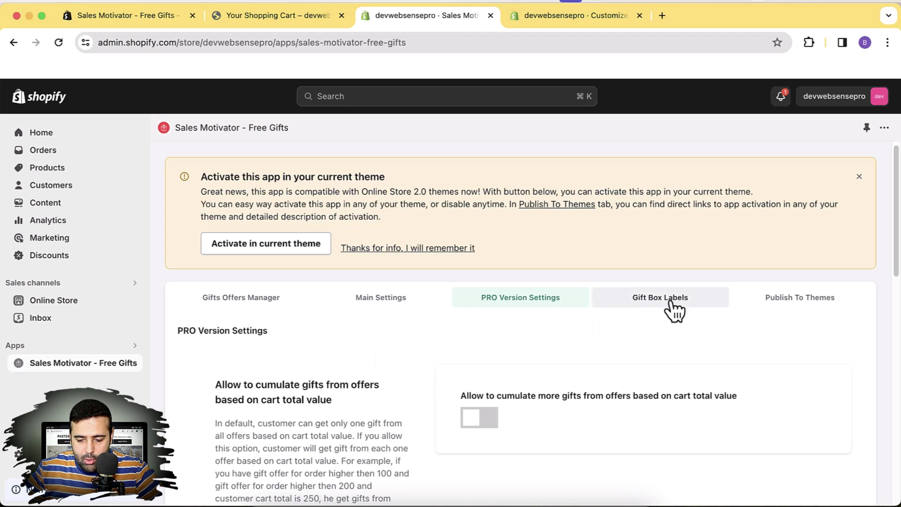
Open the gift box labels and compare the single product "Add product to cart and get free gift" label with its live preview.
click(661, 304)
scroll(567, 223, down, 3)
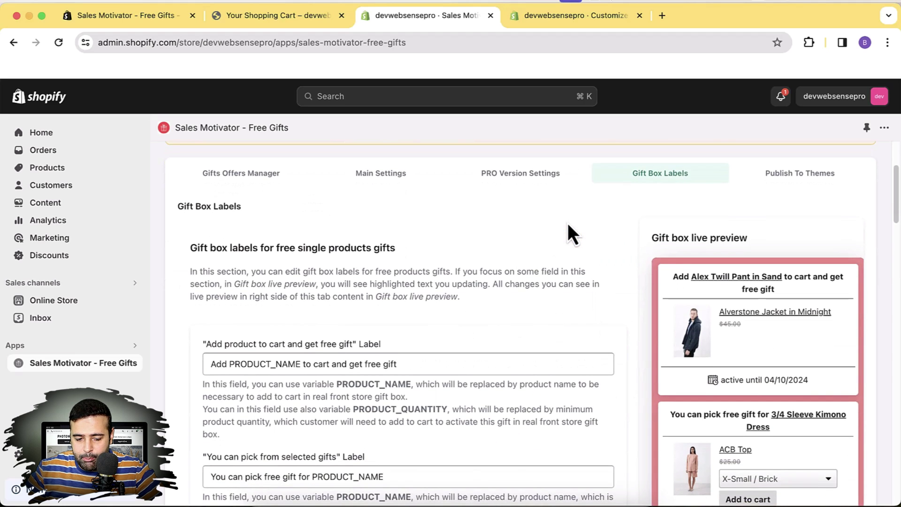
scroll(567, 224, down, 3)
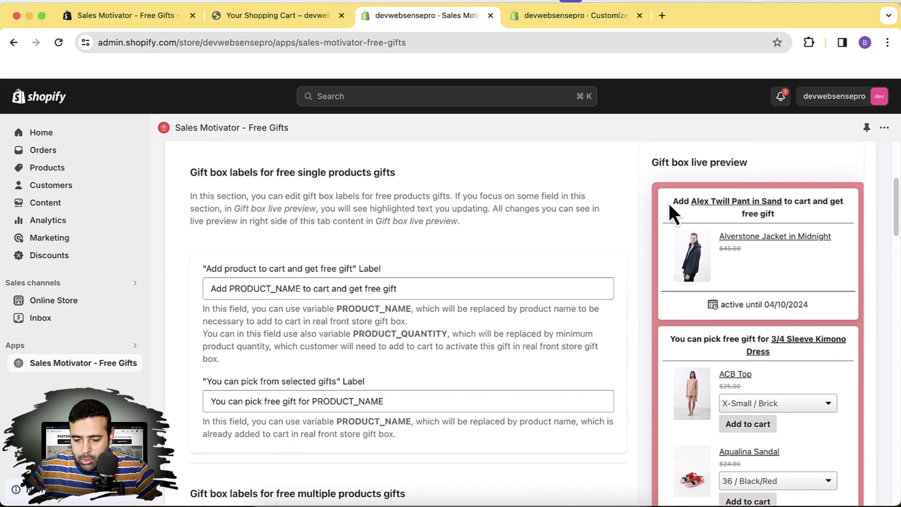
drag(672, 203, 778, 215)
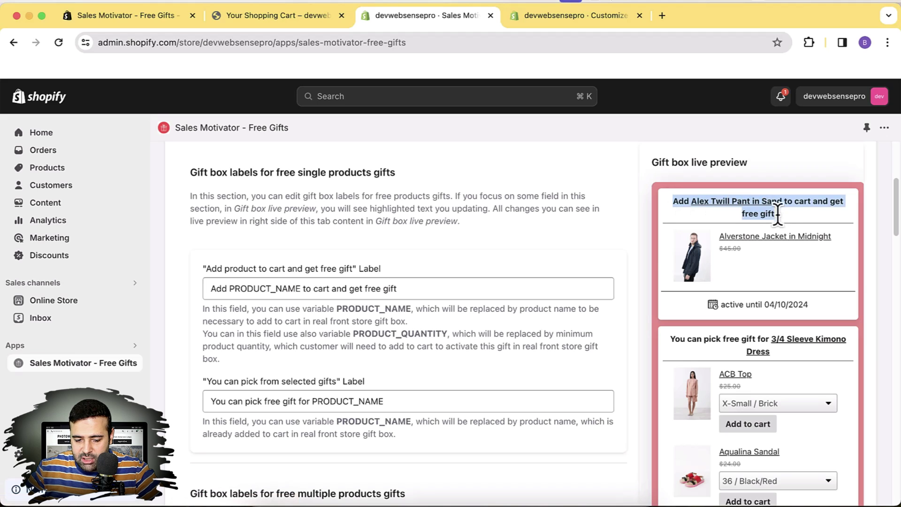
click(278, 297)
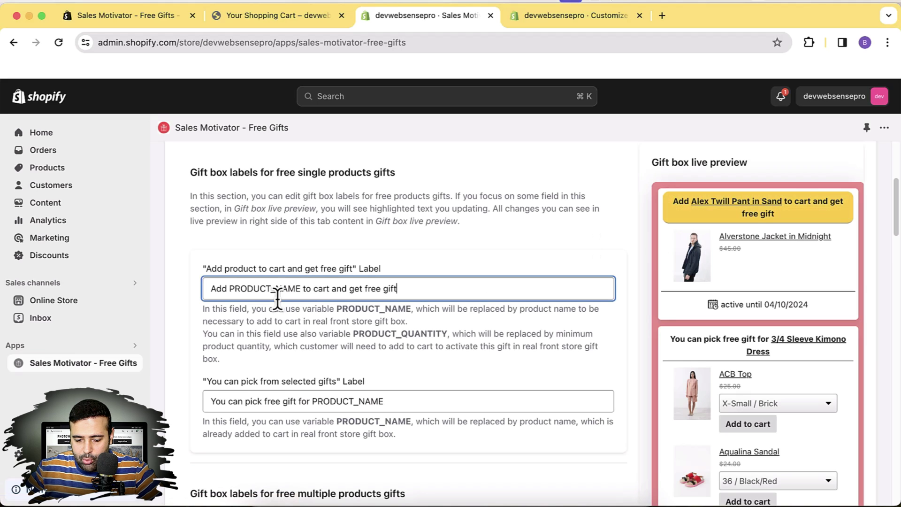
double_click(245, 289)
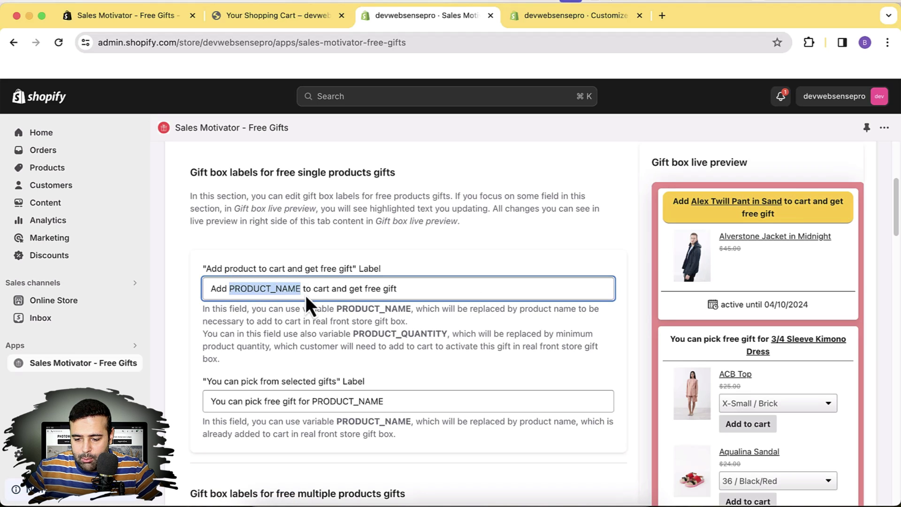
click(501, 331)
Review the remaining gift box labels for multiple products, cart value offers and the global gift box texts.
scroll(502, 333, down, 5)
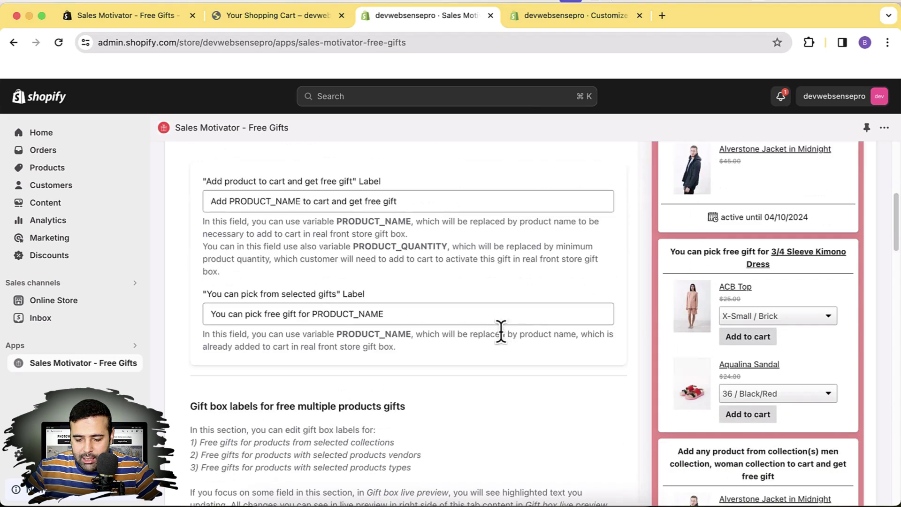
scroll(445, 281, down, 9)
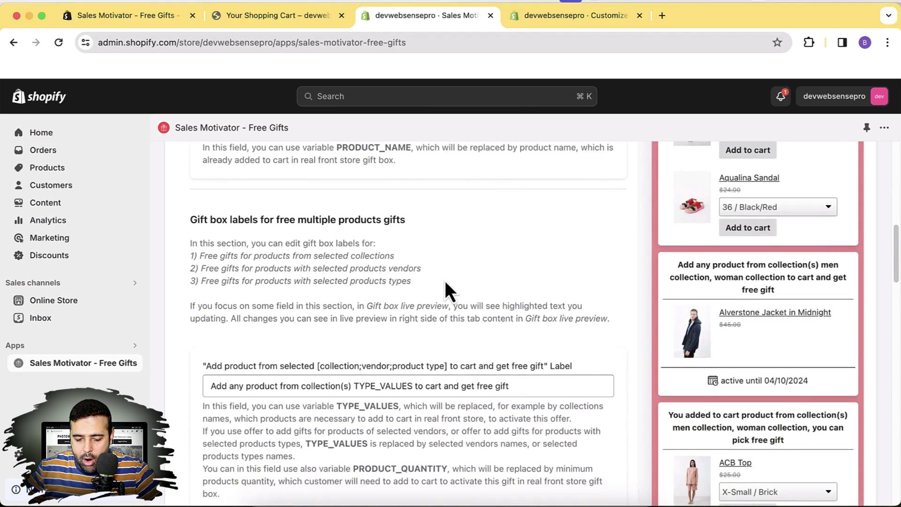
scroll(445, 282, down, 11)
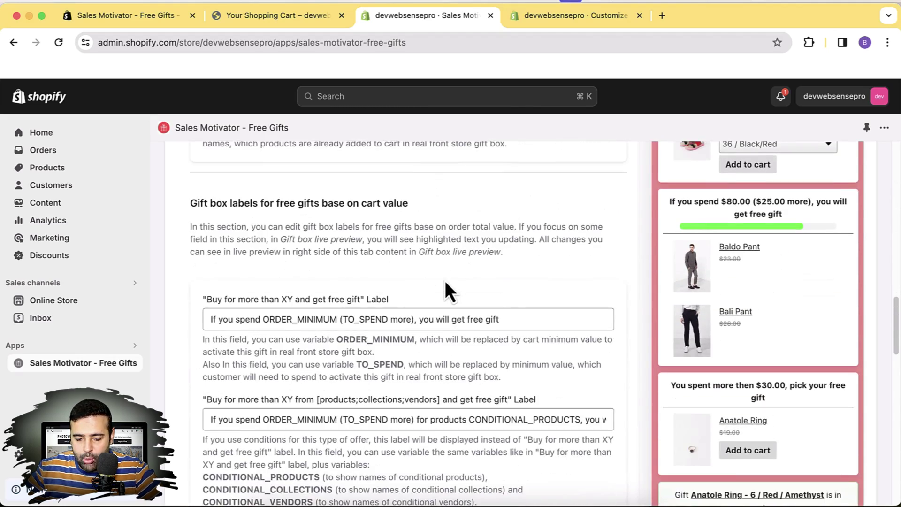
scroll(448, 283, down, 7)
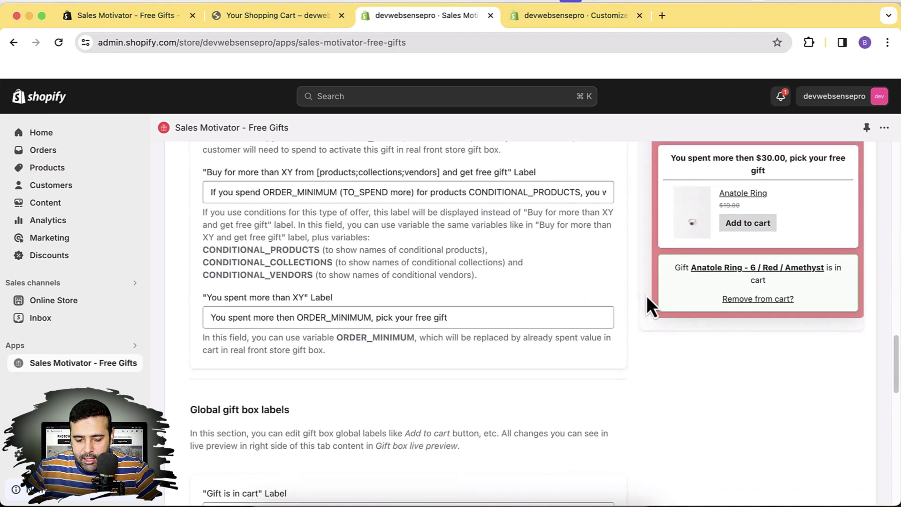
scroll(646, 296, down, 10)
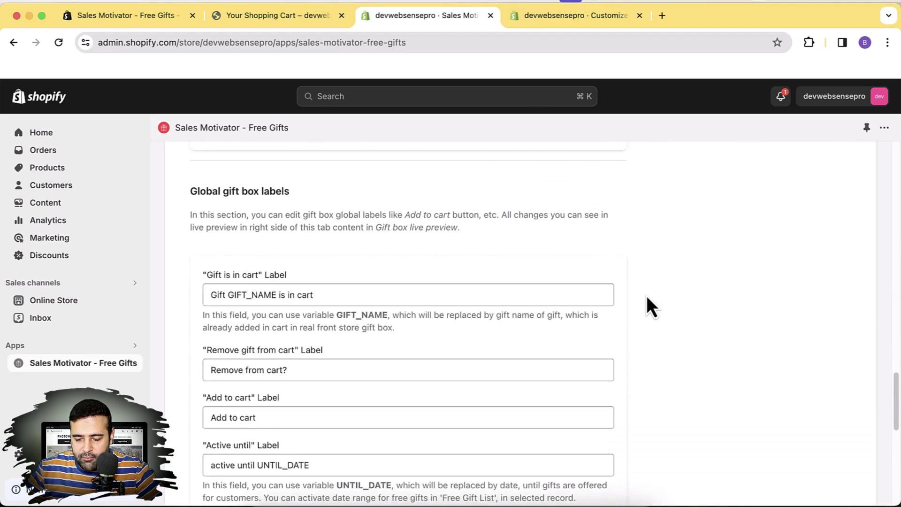
scroll(646, 296, up, 20)
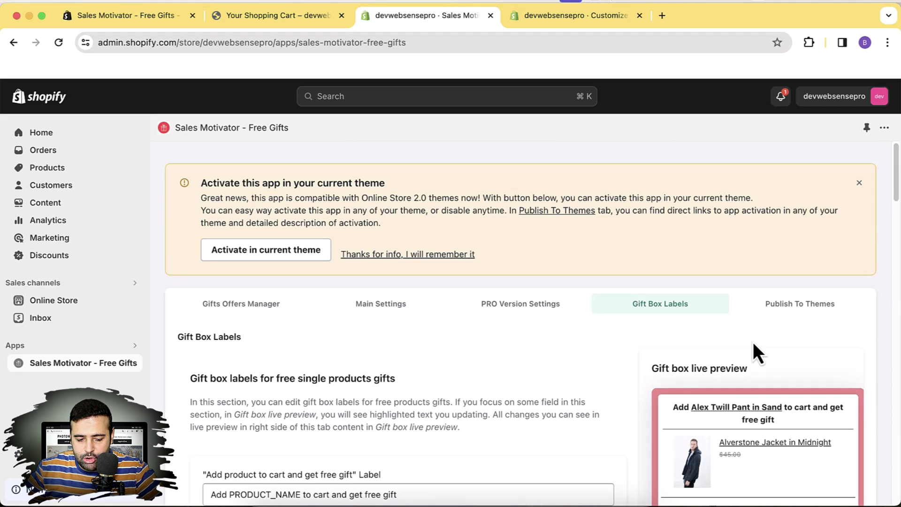
Open the theme publishing settings and examine the activation instructions and the list of themes where the app can be activated.
click(800, 304)
scroll(819, 251, down, 3)
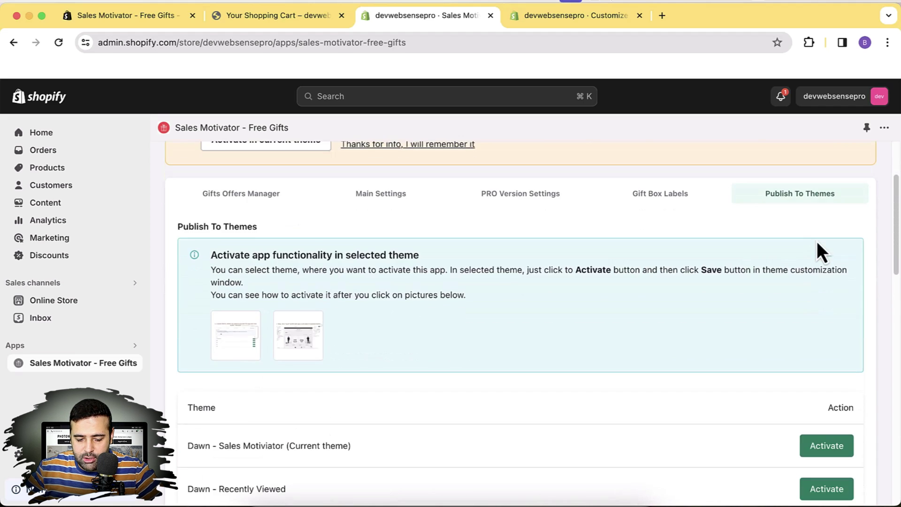
scroll(817, 244, down, 3)
scroll(818, 248, up, 2)
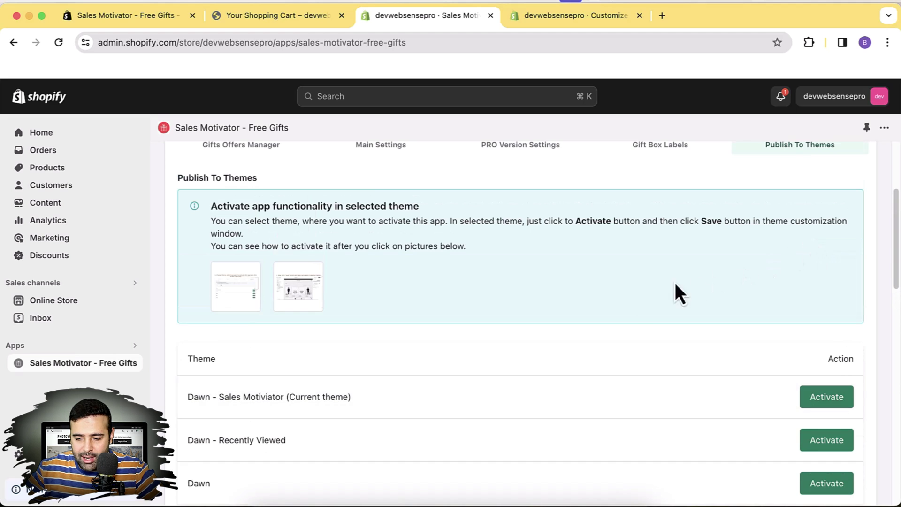
scroll(510, 330, up, 3)
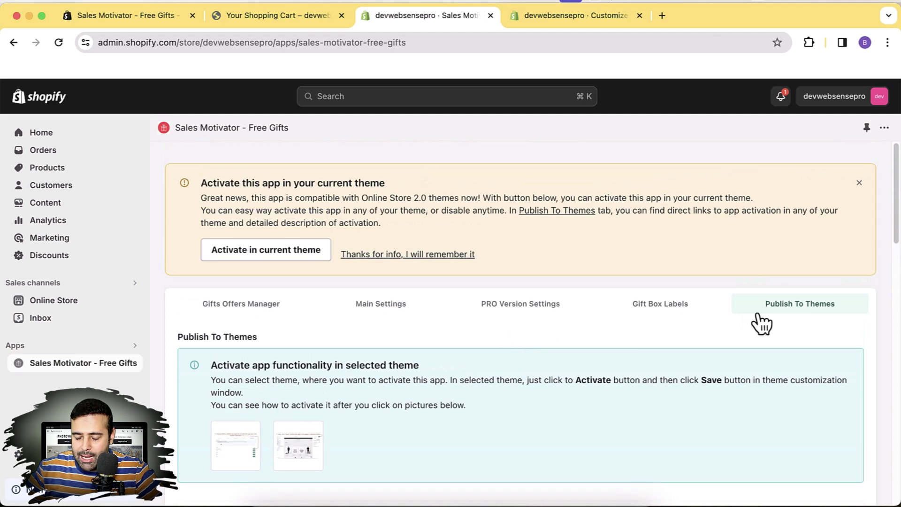
scroll(735, 283, down, 3)
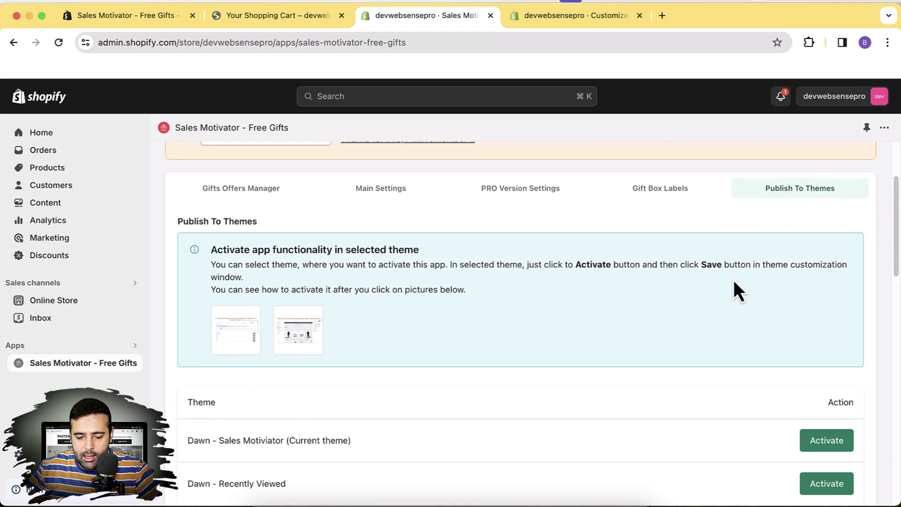
scroll(682, 311, down, 3)
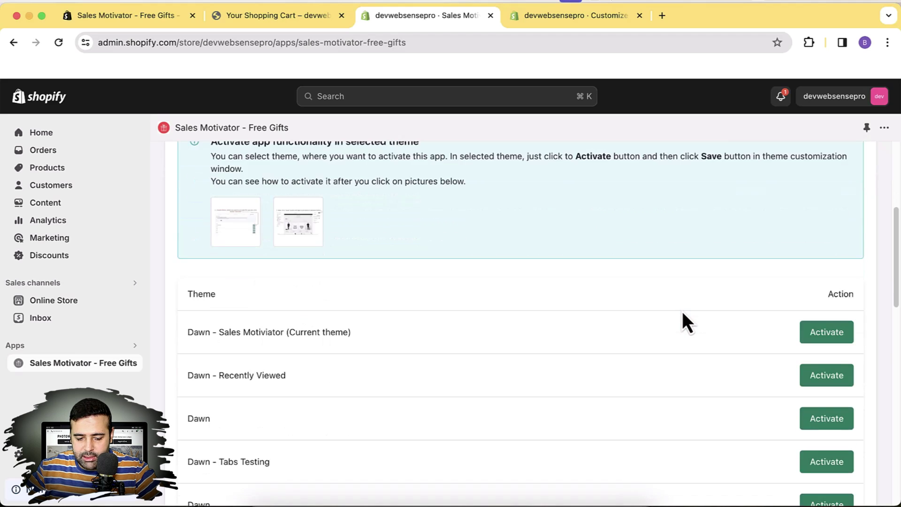
scroll(683, 311, up, 5)
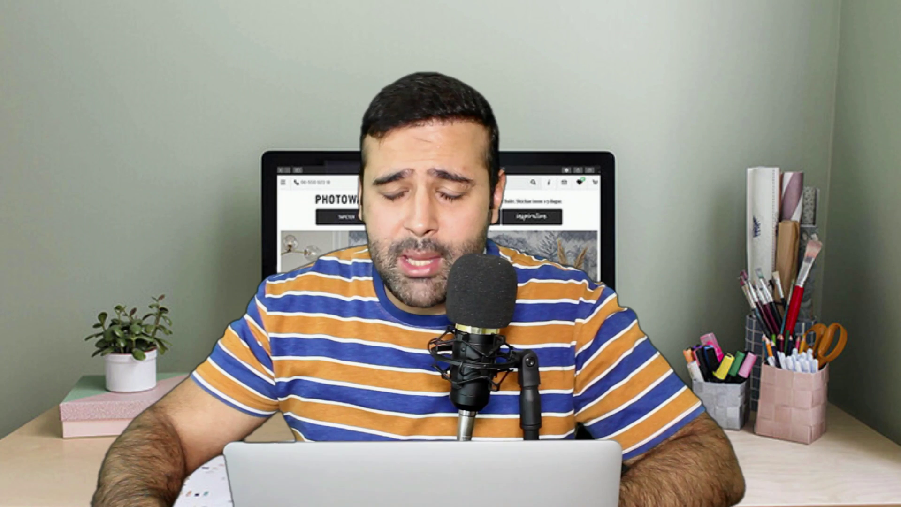